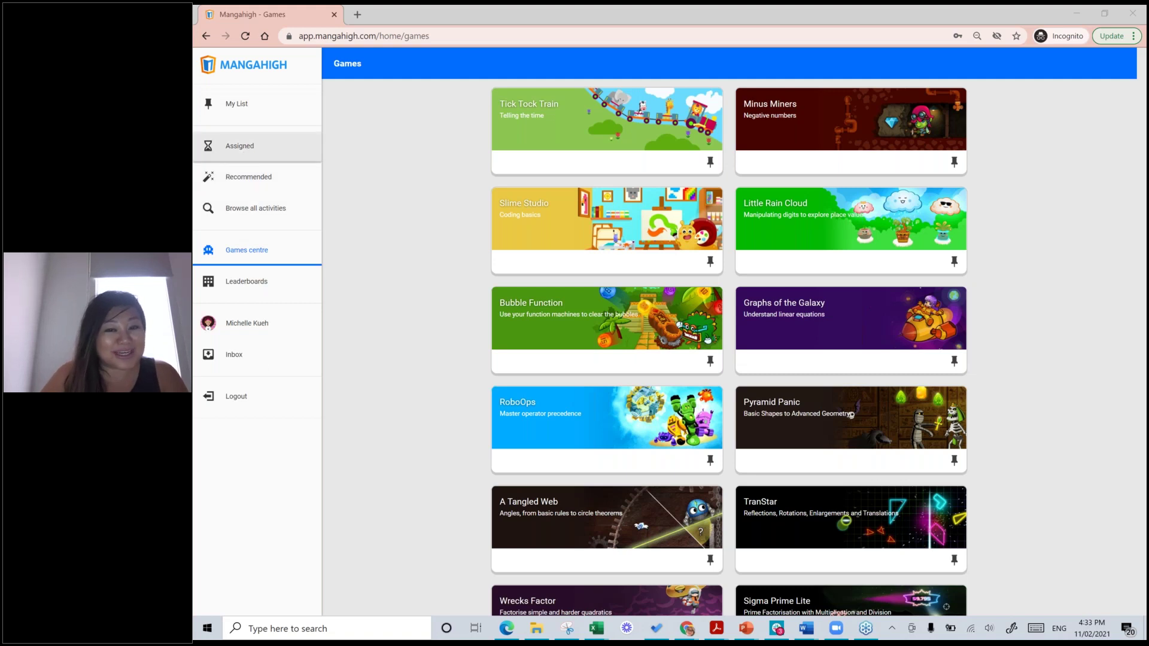
# Open the activities assigned by the teacher and look through the list from January 2021 back to September 2020
pyautogui.click(240, 146)
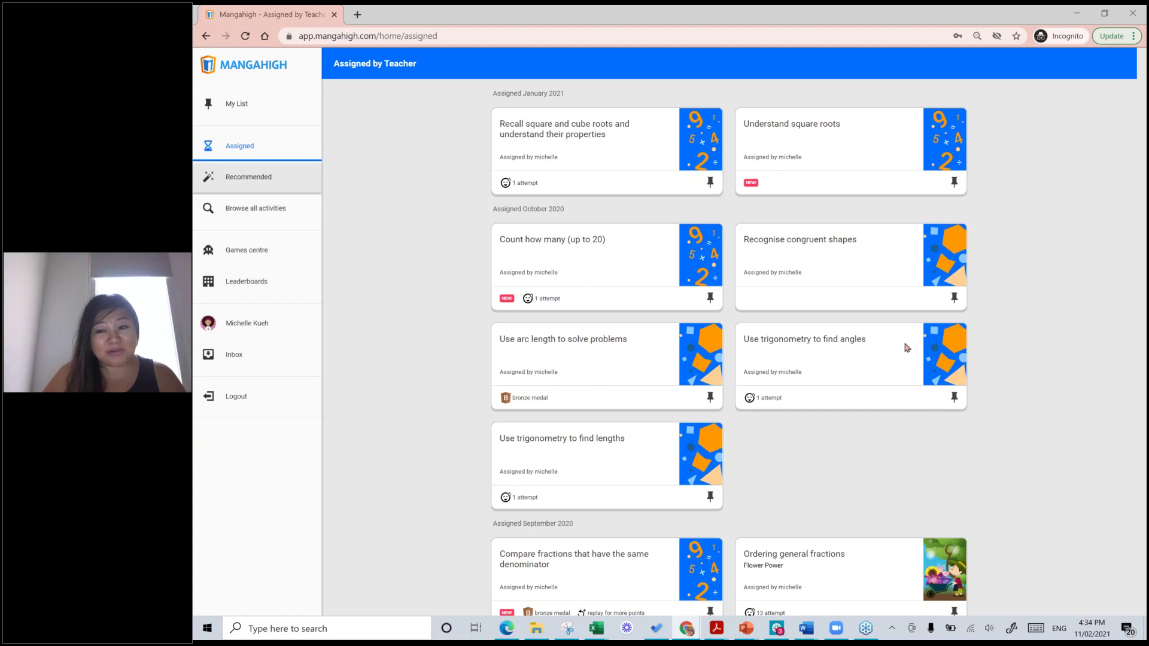
pyautogui.scroll(-1, 907, 348)
pyautogui.scroll(-1, 850, 299)
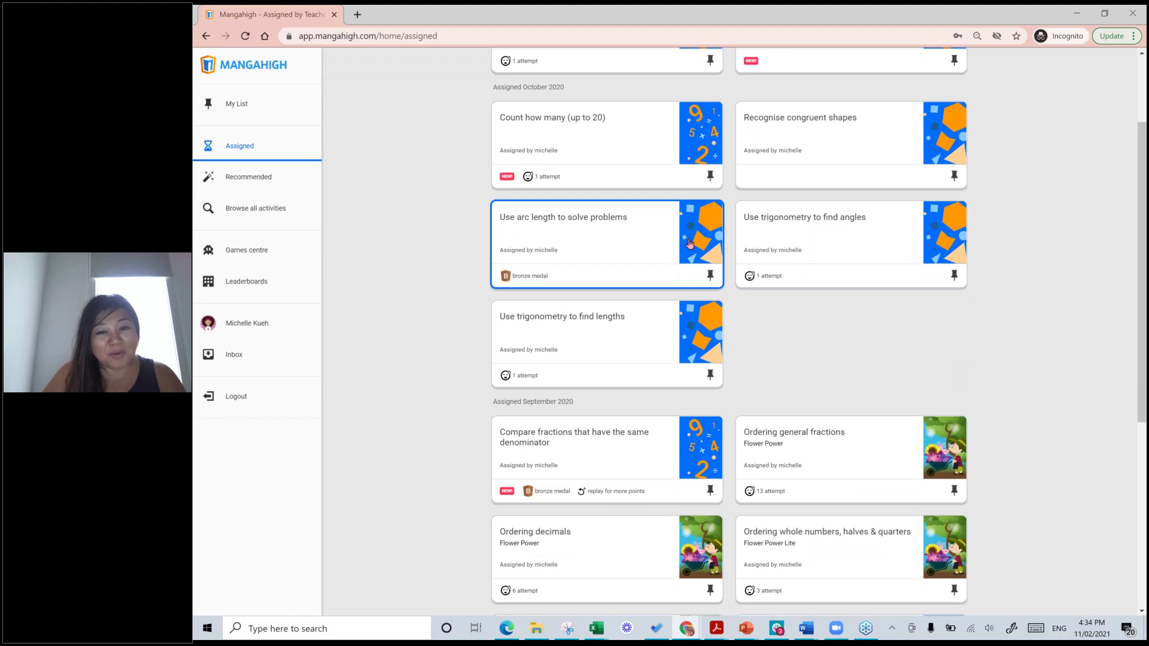
pyautogui.scroll(-1, 690, 243)
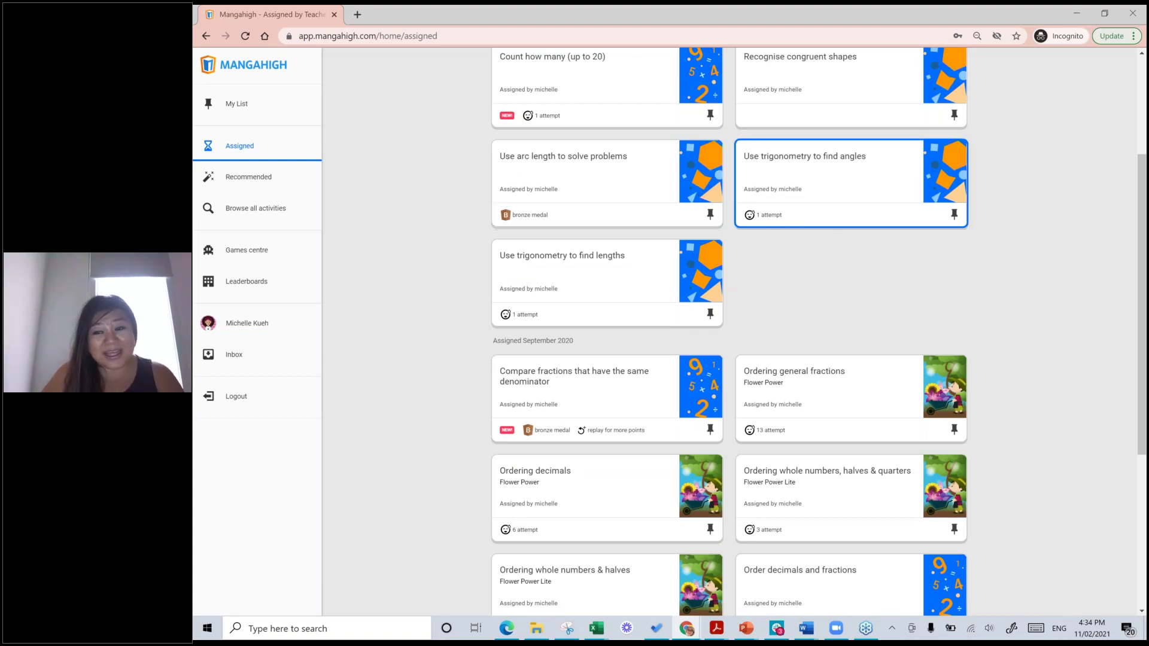
pyautogui.scroll(-3, 941, 266)
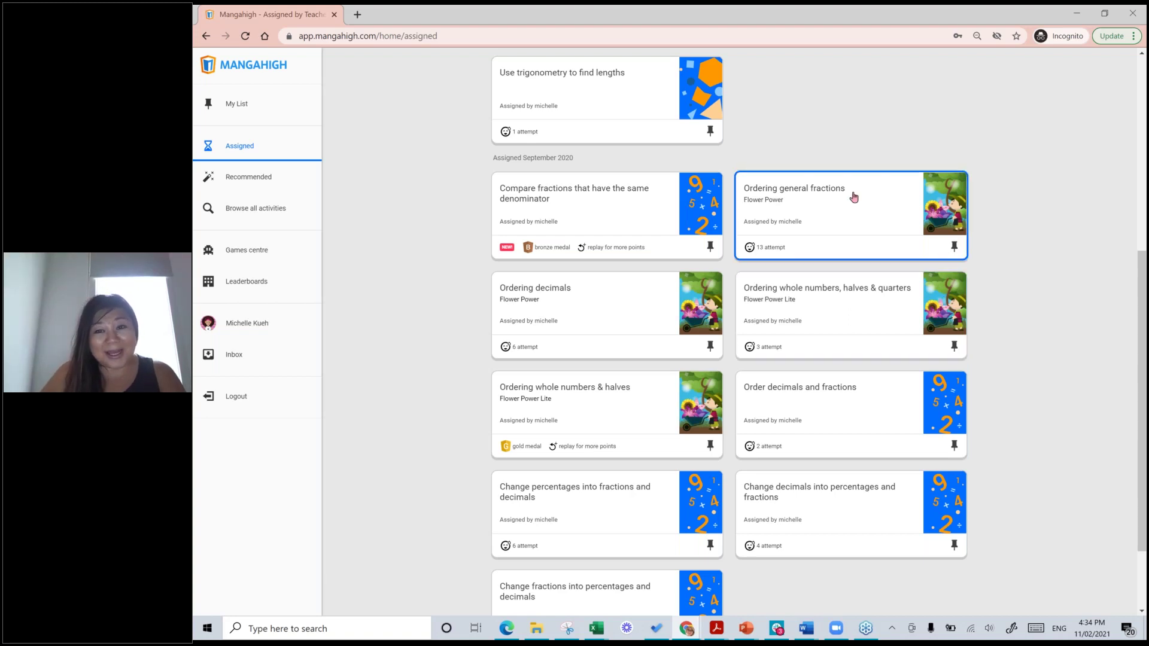
pyautogui.scroll(6, 854, 197)
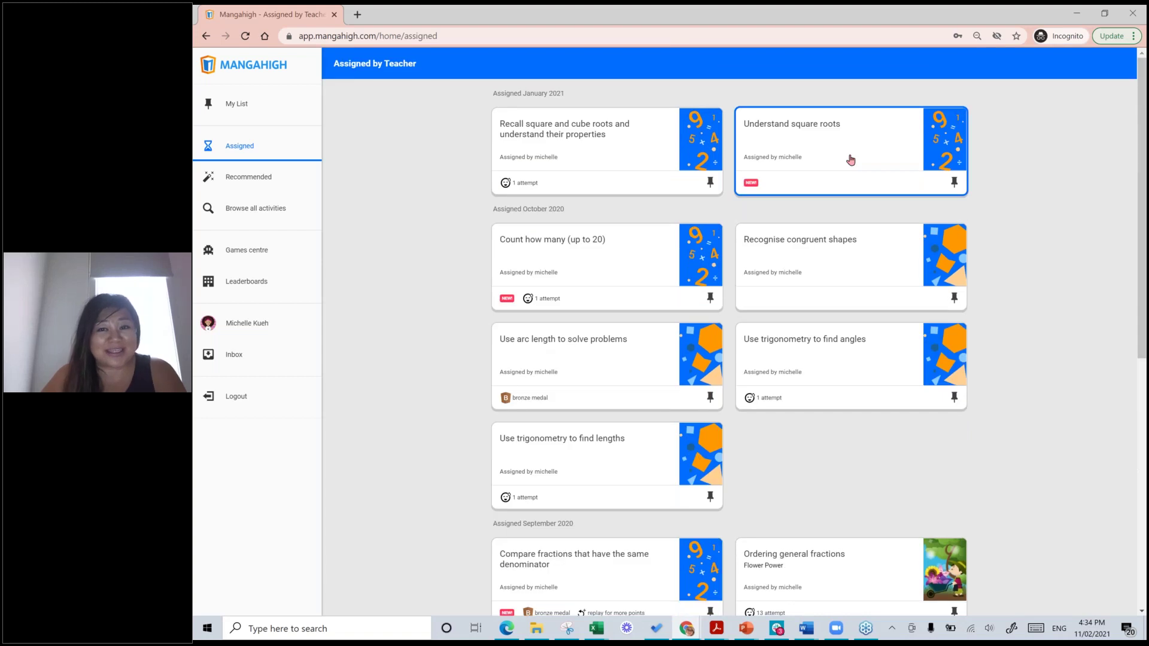
# Open the assigned "Understand square roots" activity and start its Prodigi quiz
pyautogui.click(851, 160)
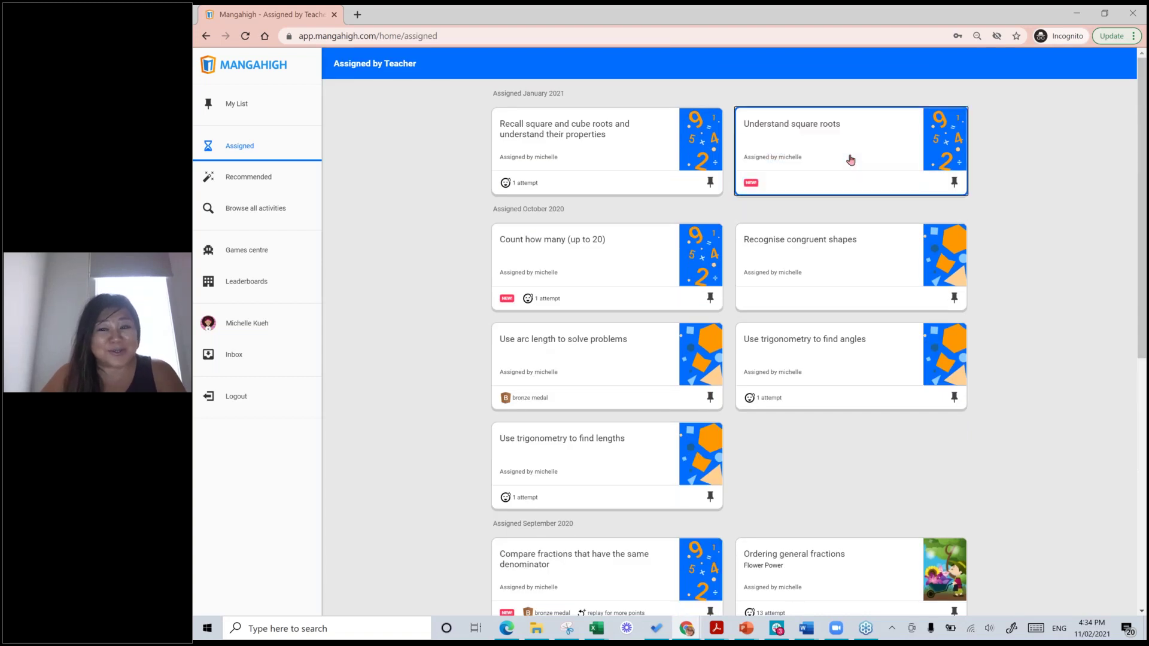
pyautogui.click(850, 160)
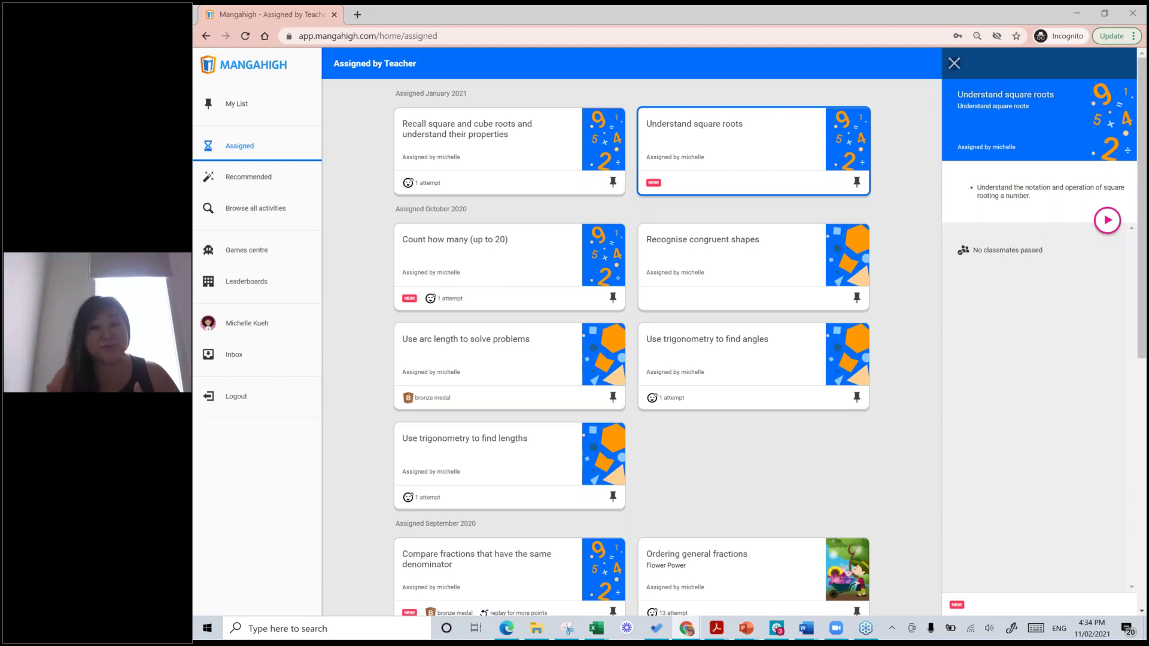
pyautogui.click(1105, 227)
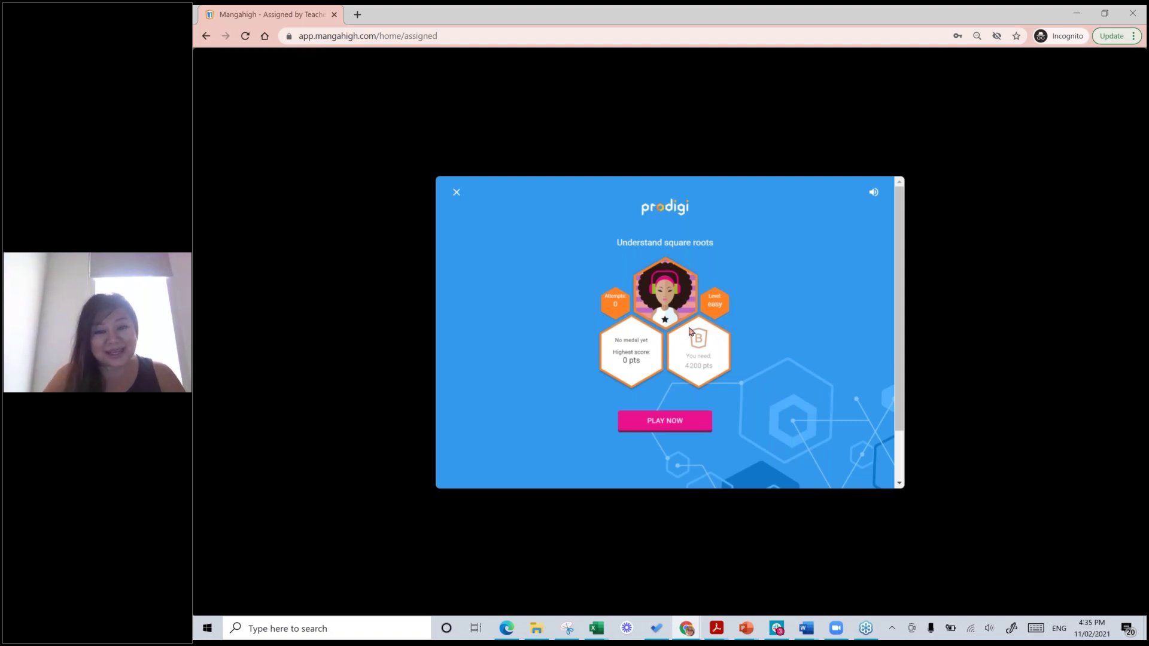
pyautogui.click(673, 430)
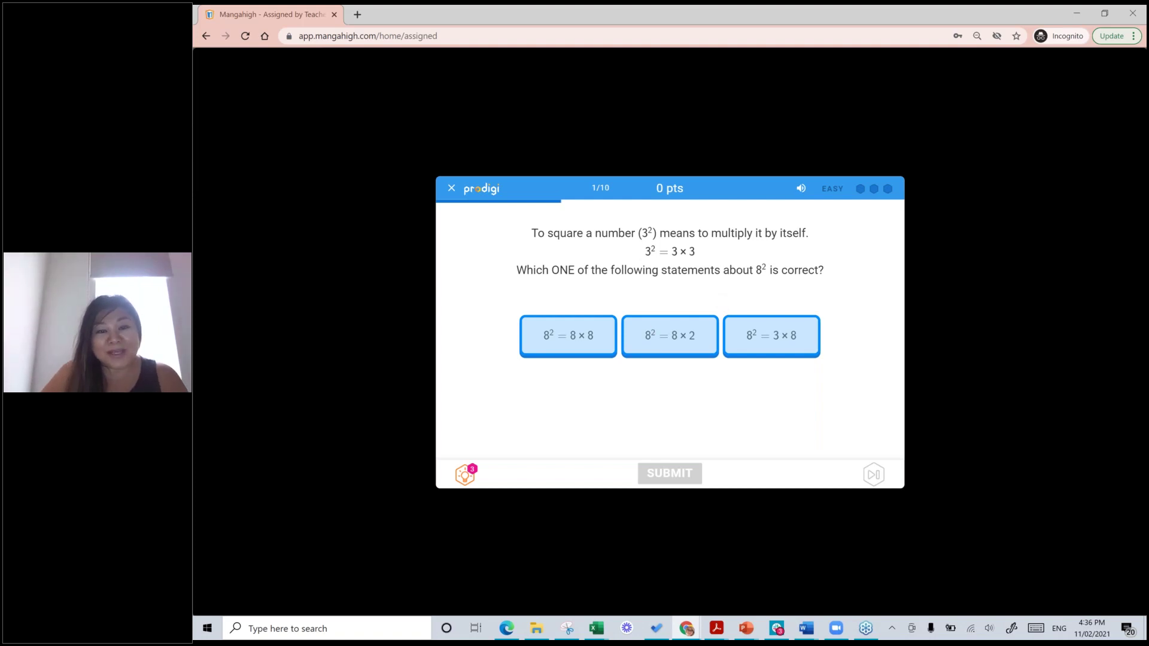
# Answer question 1 with 8² = 8 × 8 and question 2 with √121 = 11, submitting each answer
pyautogui.click(568, 335)
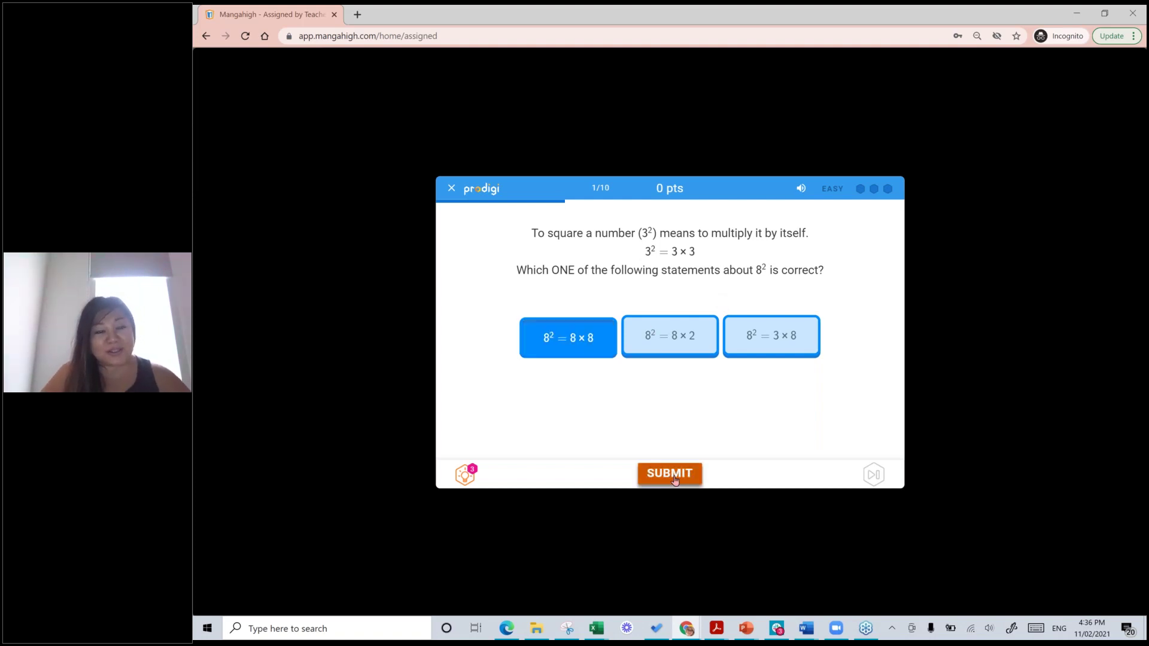
pyautogui.click(676, 478)
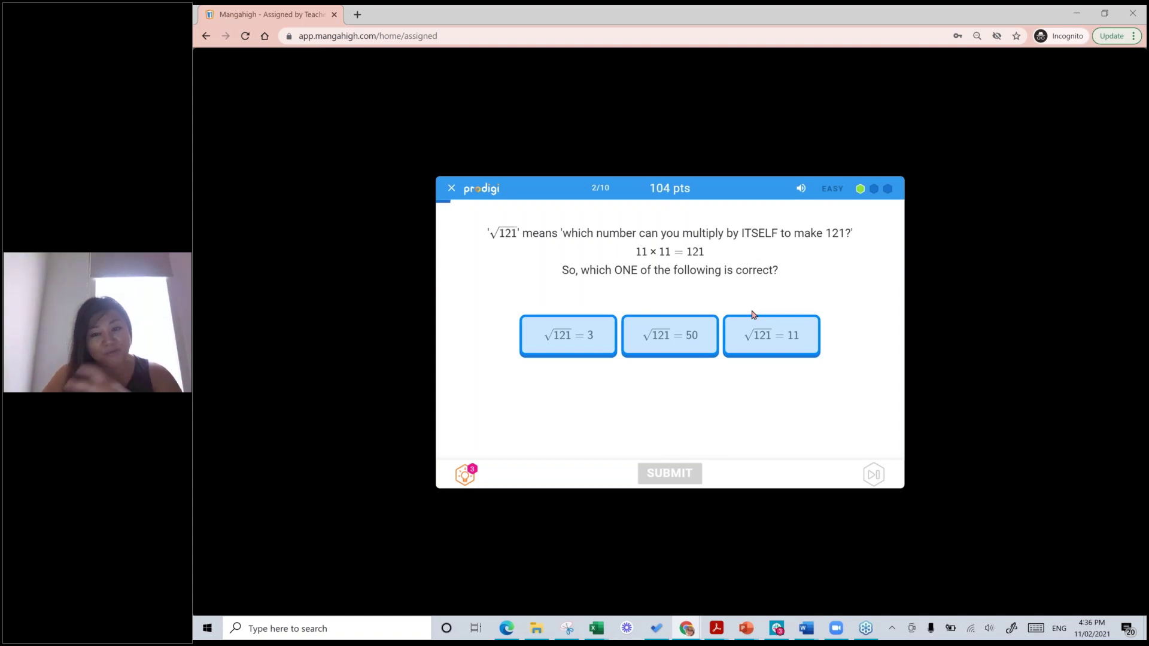
pyautogui.click(768, 339)
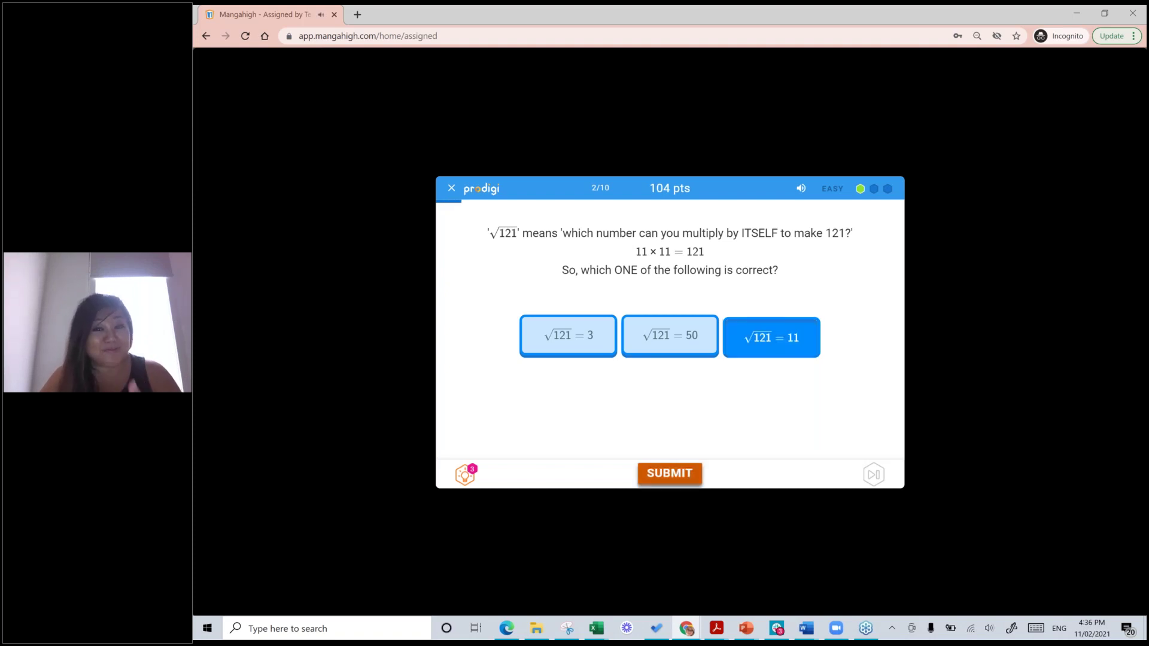
pyautogui.click(691, 472)
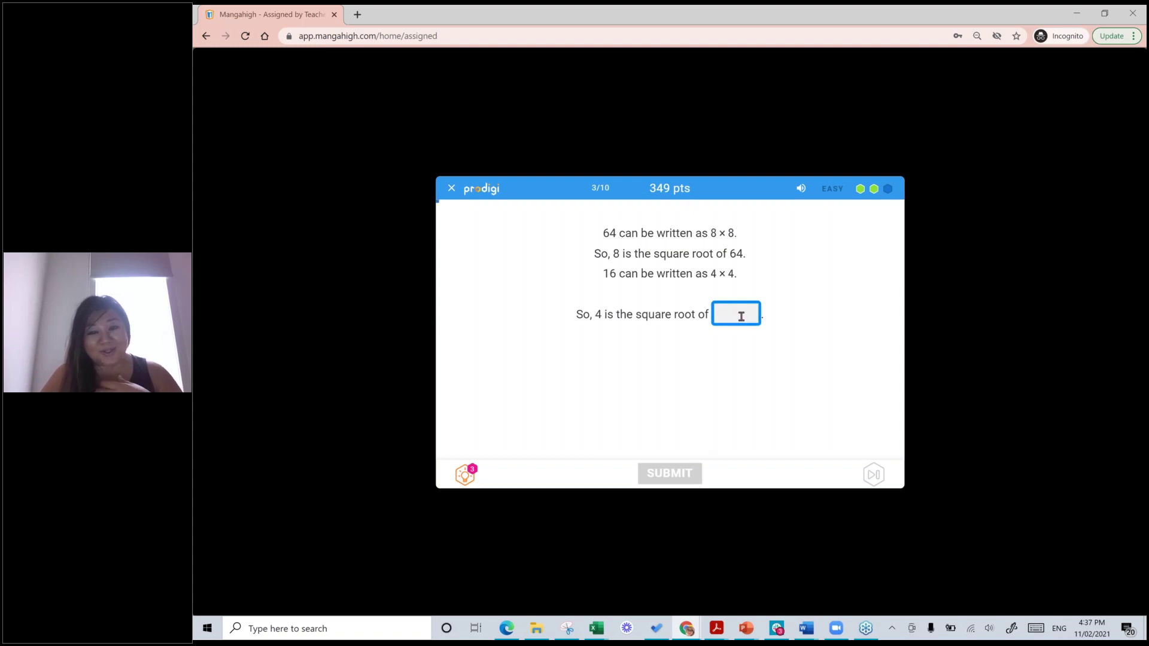
# Submit 2 as the answer to question 3 and 10² = 10 × 10 as the answer to question 4
pyautogui.write('2')
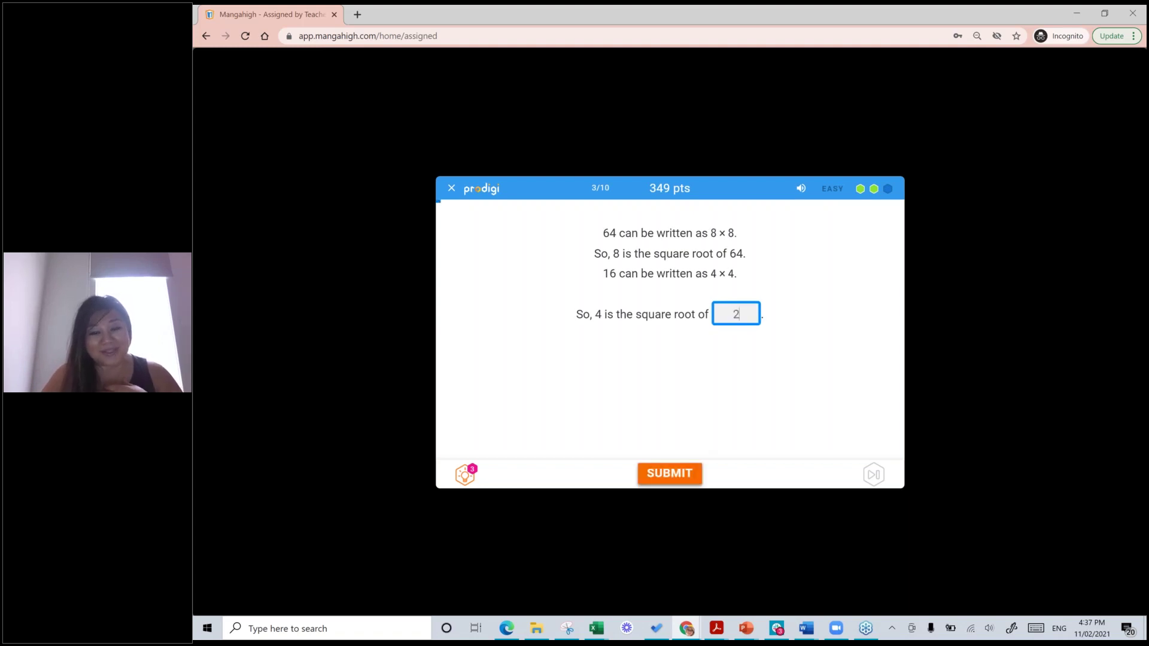
pyautogui.click(672, 479)
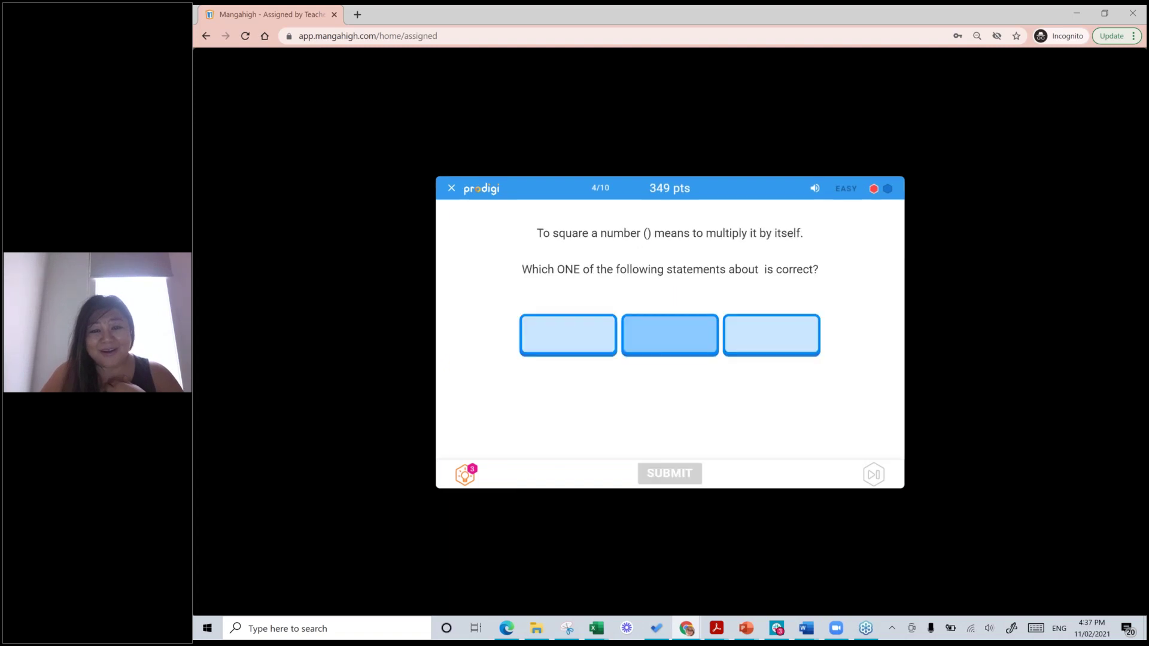
pyautogui.click(670, 335)
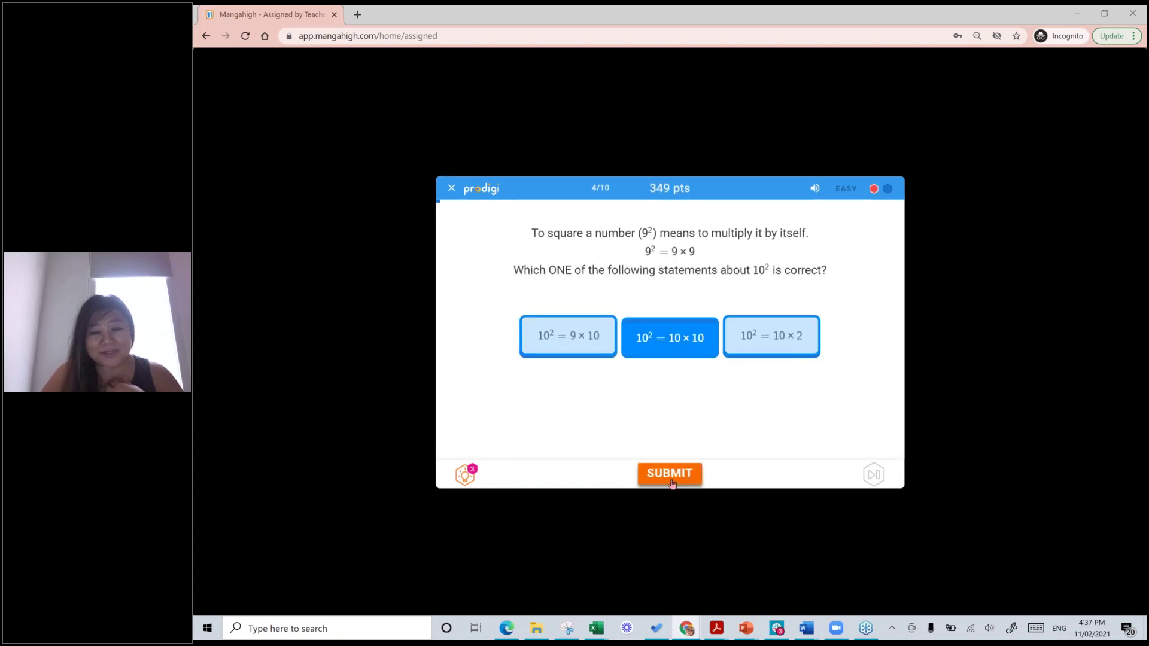
pyautogui.click(671, 474)
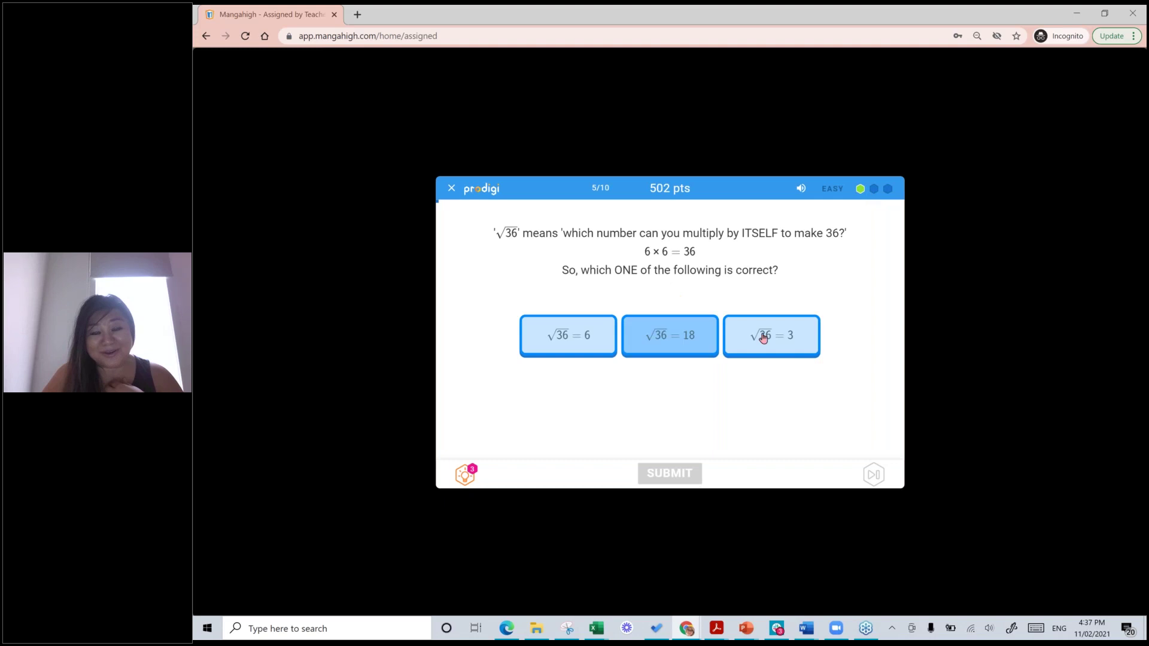
# Answer question 5 with √36 = 6 and question 6 with √144 = 12, submitting each answer
pyautogui.click(571, 353)
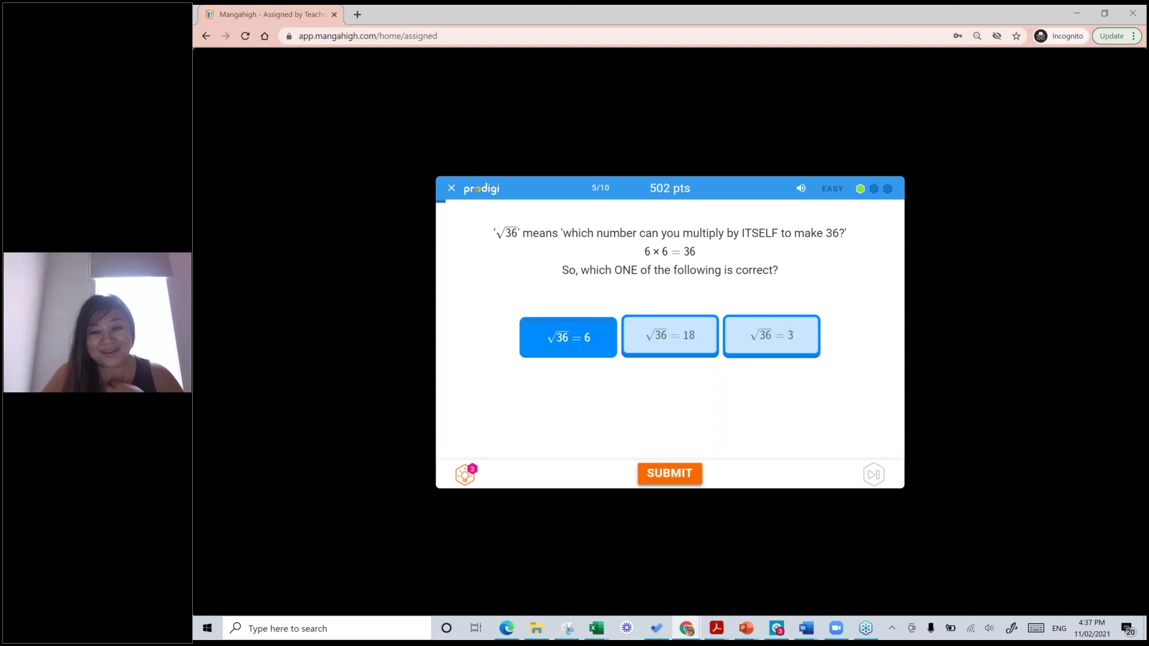
pyautogui.click(670, 473)
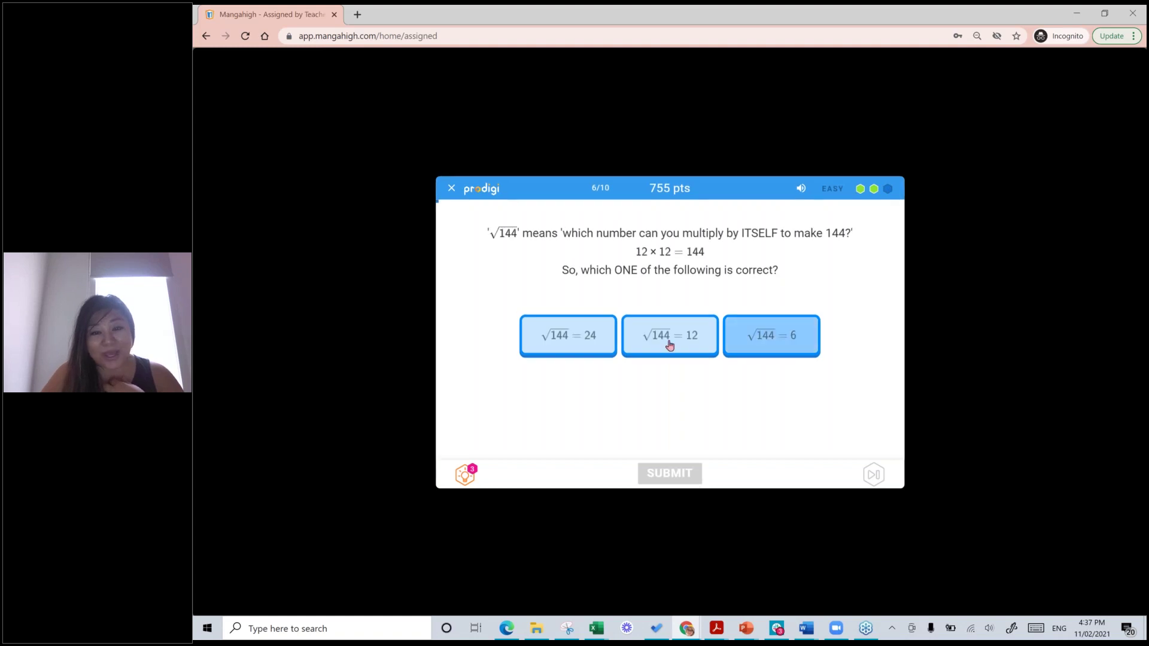
pyautogui.click(669, 345)
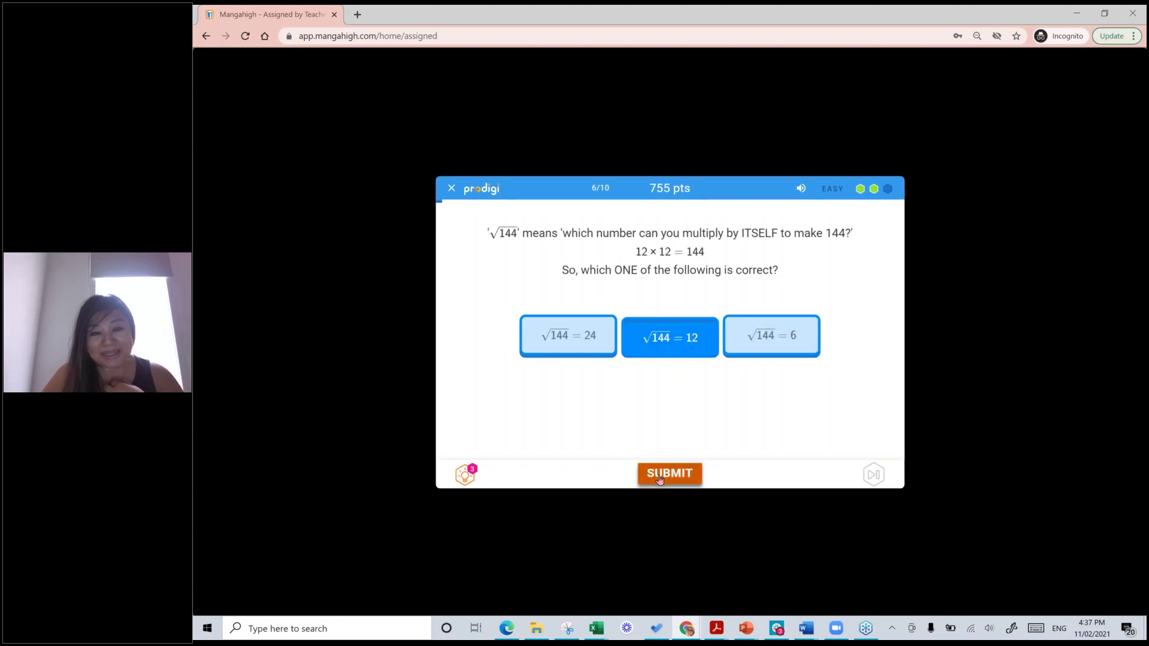
pyautogui.click(659, 476)
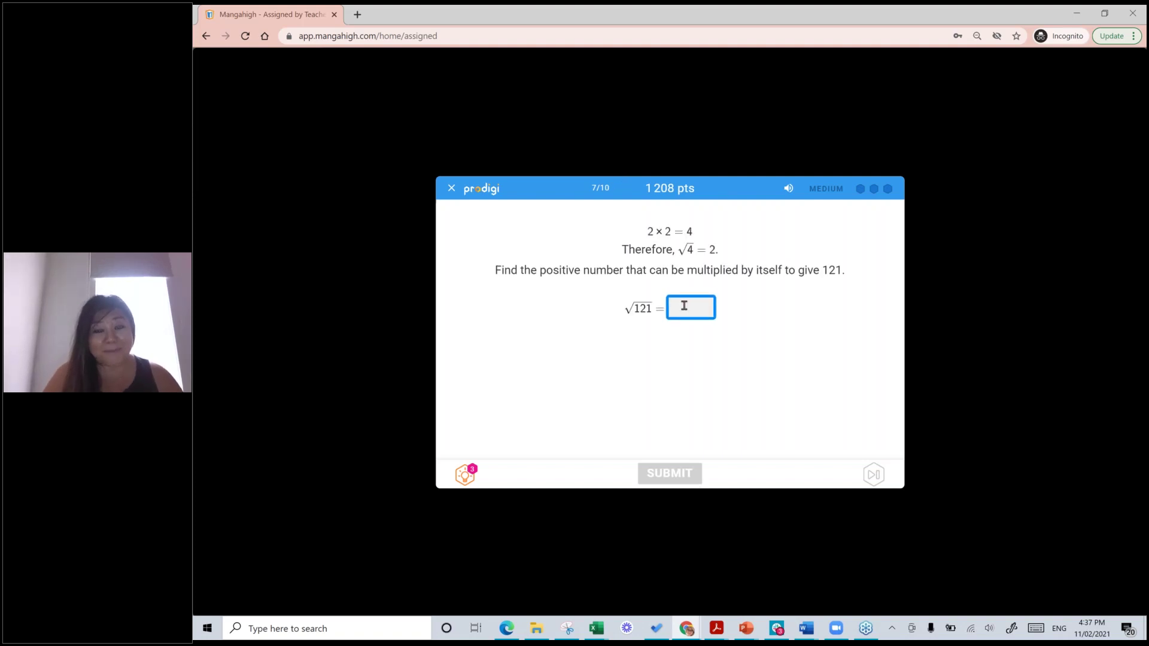
# Submit 11 as the square root of 121 and 1 as the missing number in question 8
pyautogui.write('11')
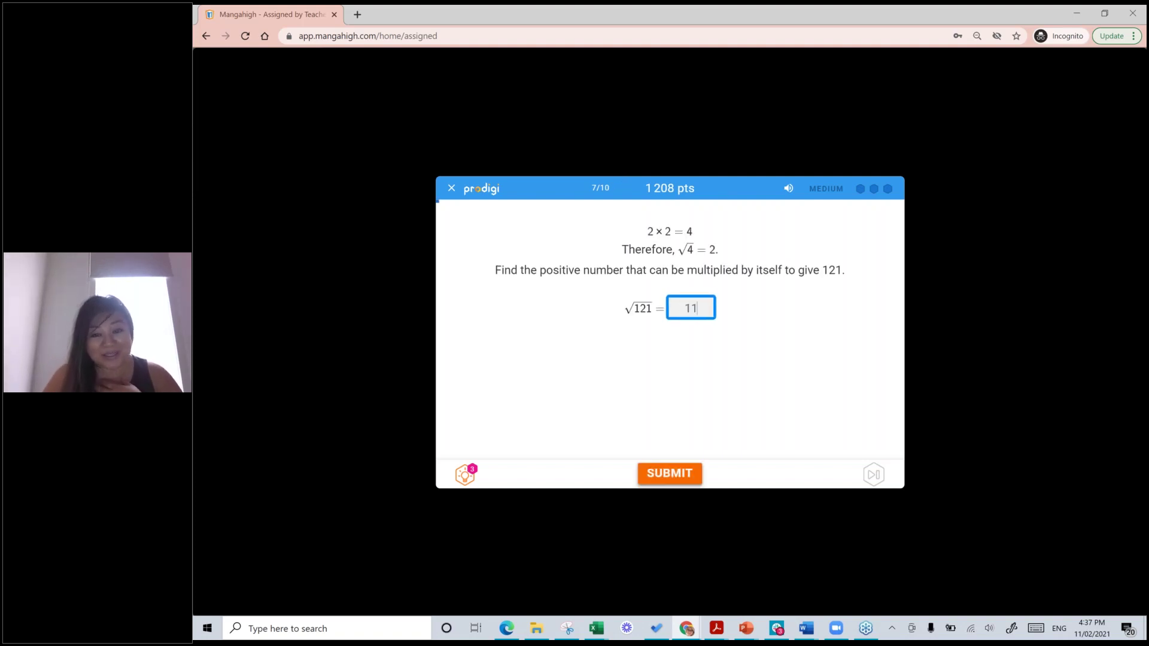
pyautogui.click(673, 473)
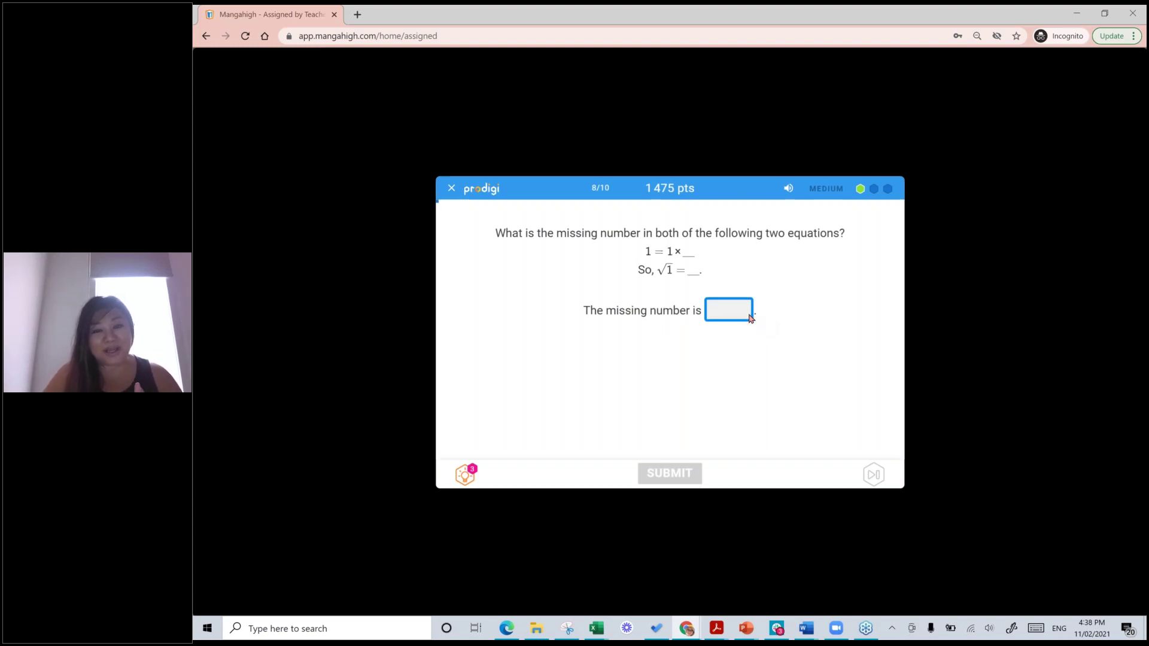
pyautogui.write('1')
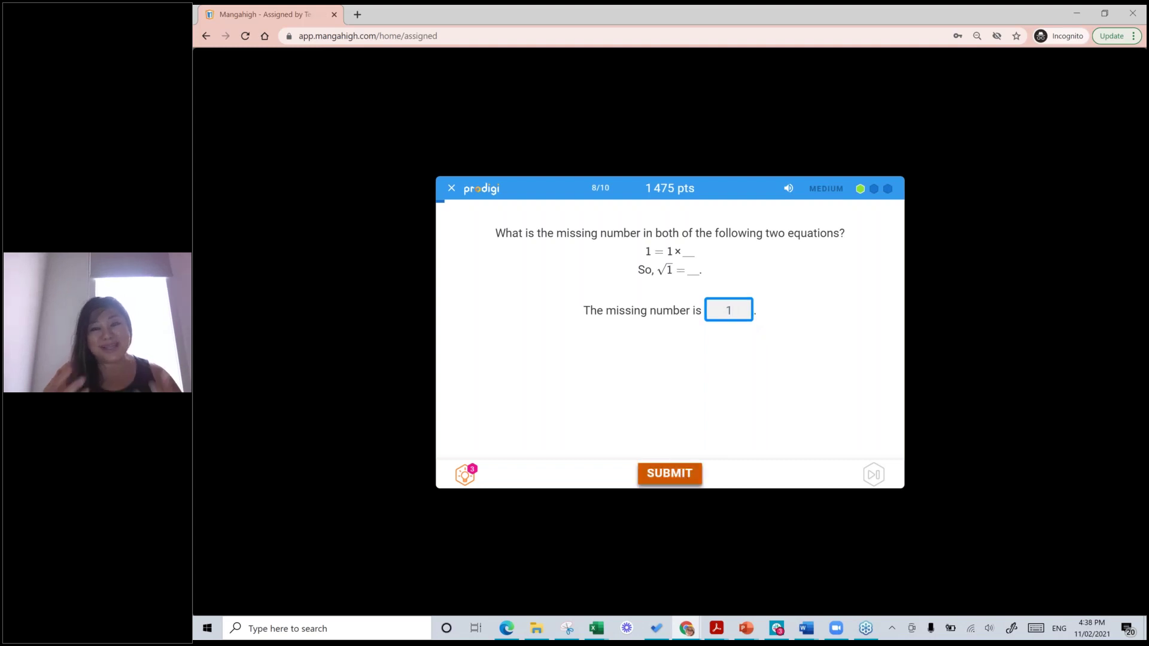
pyautogui.press('Return')
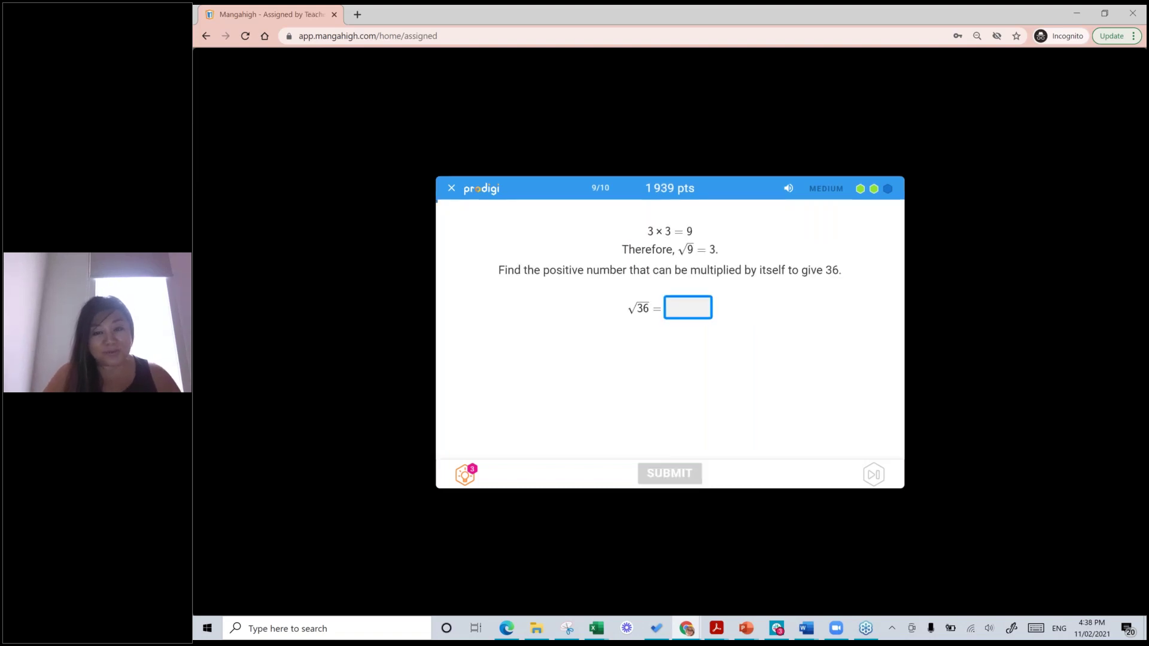
# Submit 6 as the square root of 36 and 7 as the square root of 49 to finish the quiz
pyautogui.click(682, 308)
pyautogui.write('6')
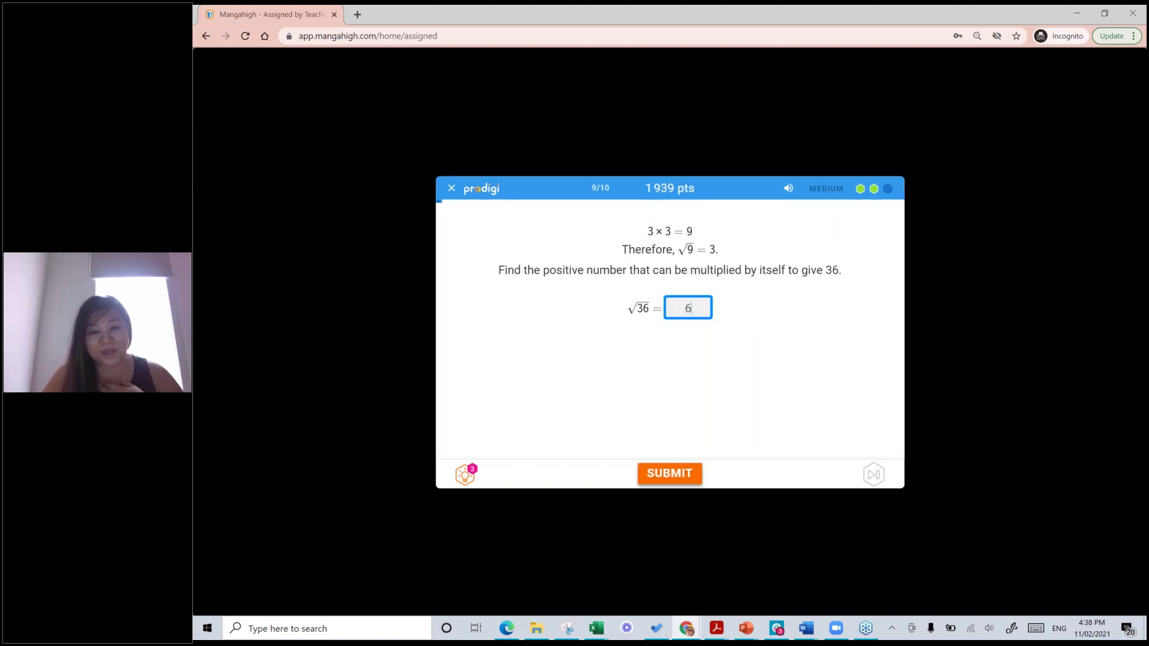
pyautogui.click(674, 473)
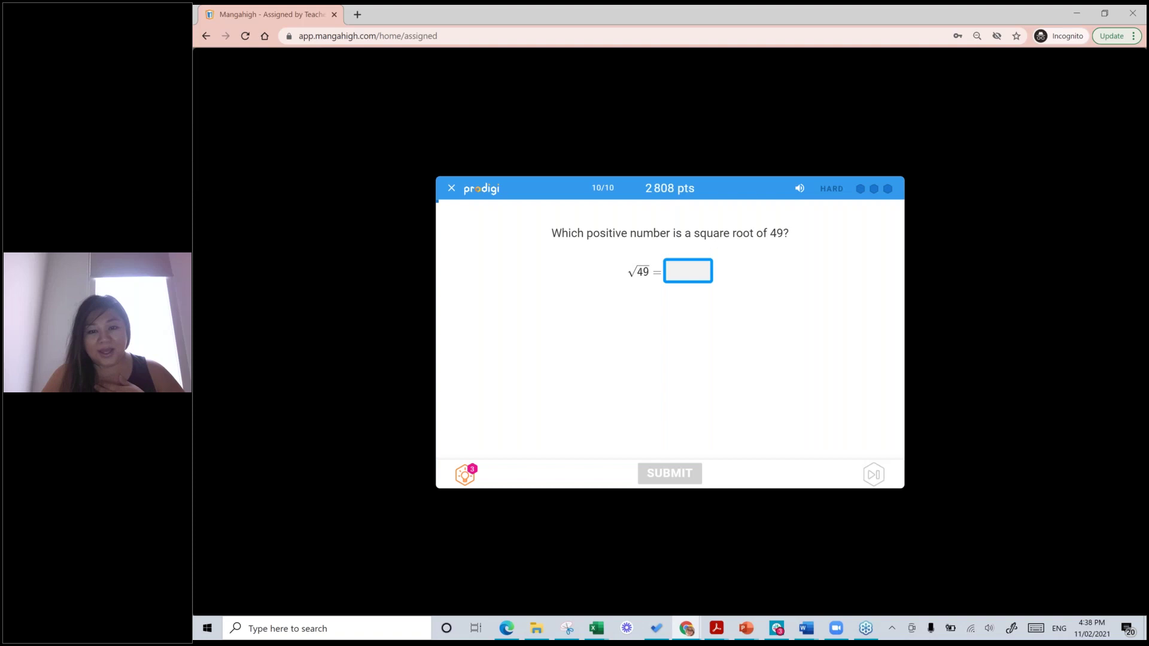
pyautogui.write('7')
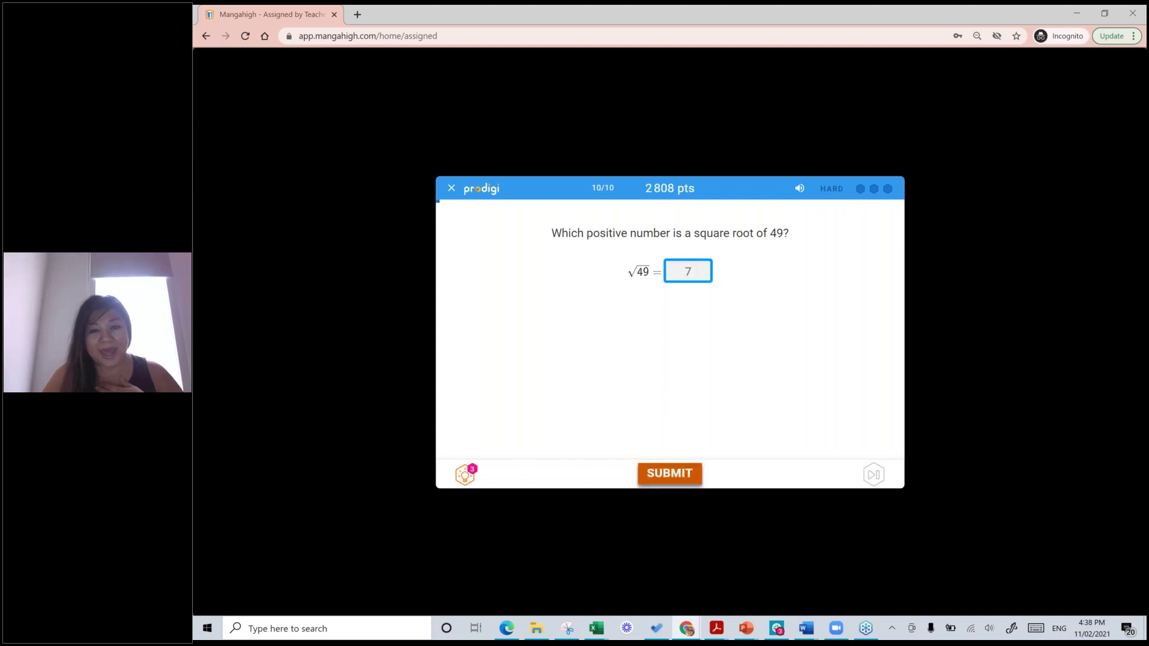
pyautogui.press('Return')
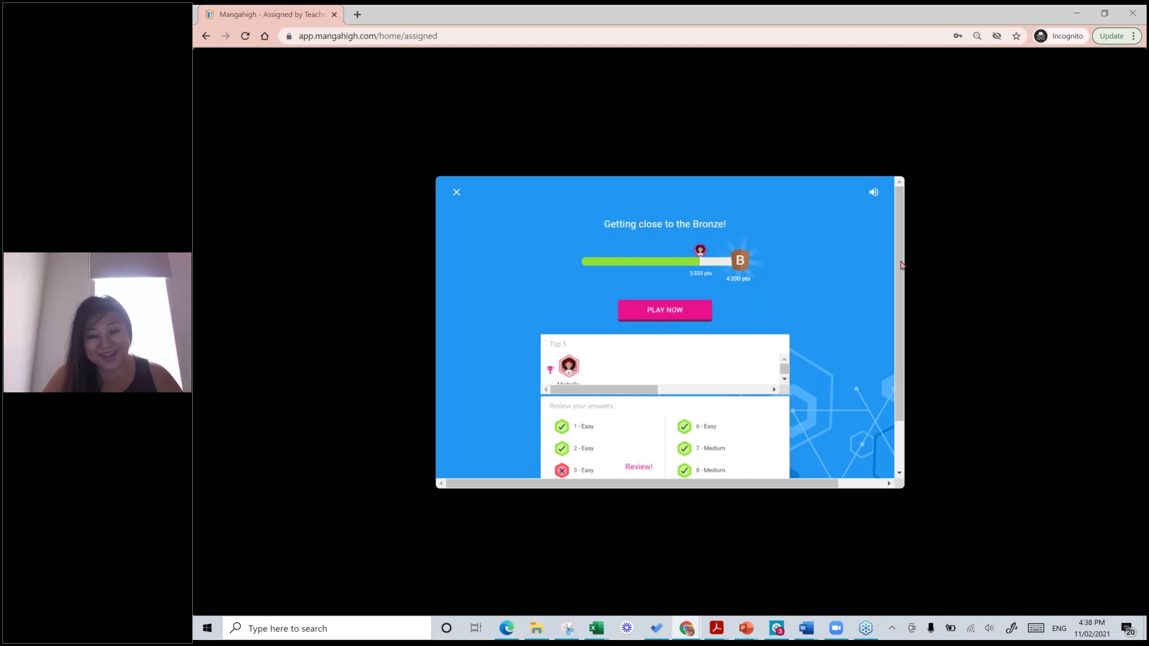
# Review the submitted answer and worked solution for question 3, and close the quiz after moving on to question 4
pyautogui.scroll(-1, 901, 265)
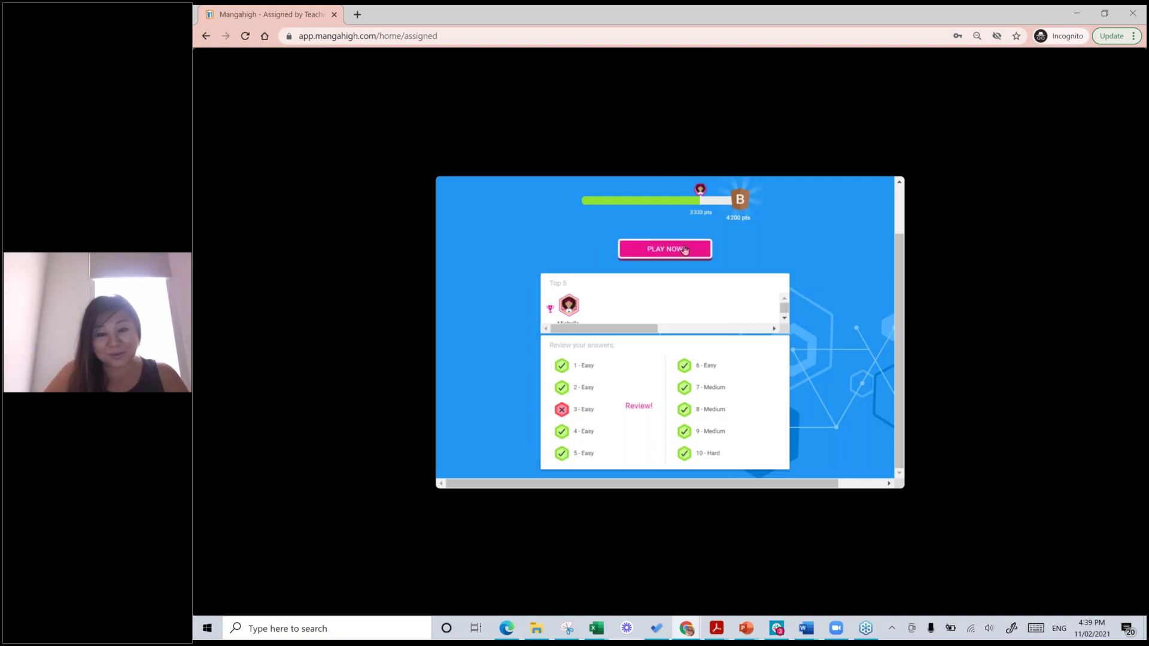
pyautogui.click(646, 412)
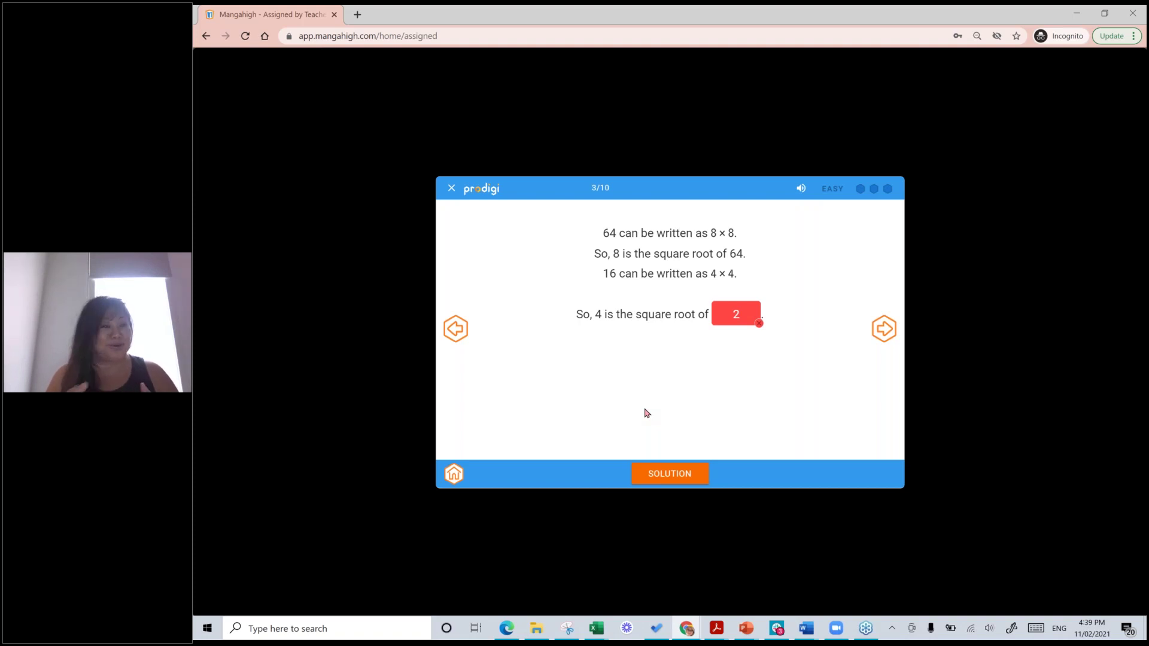
pyautogui.click(679, 480)
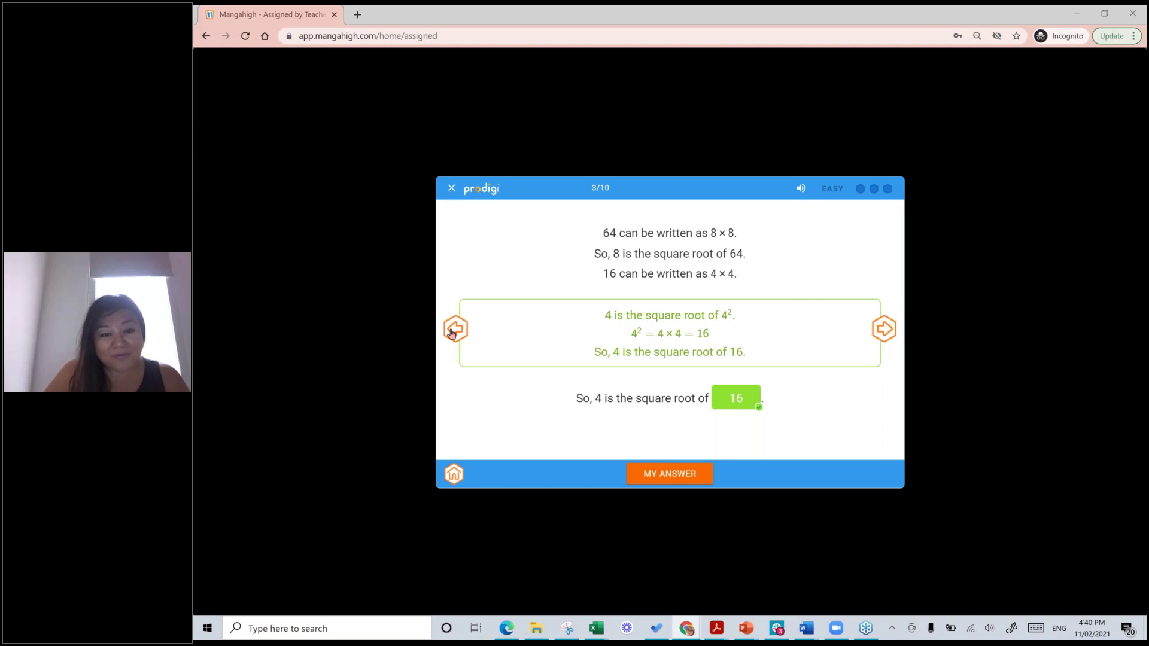
pyautogui.click(671, 479)
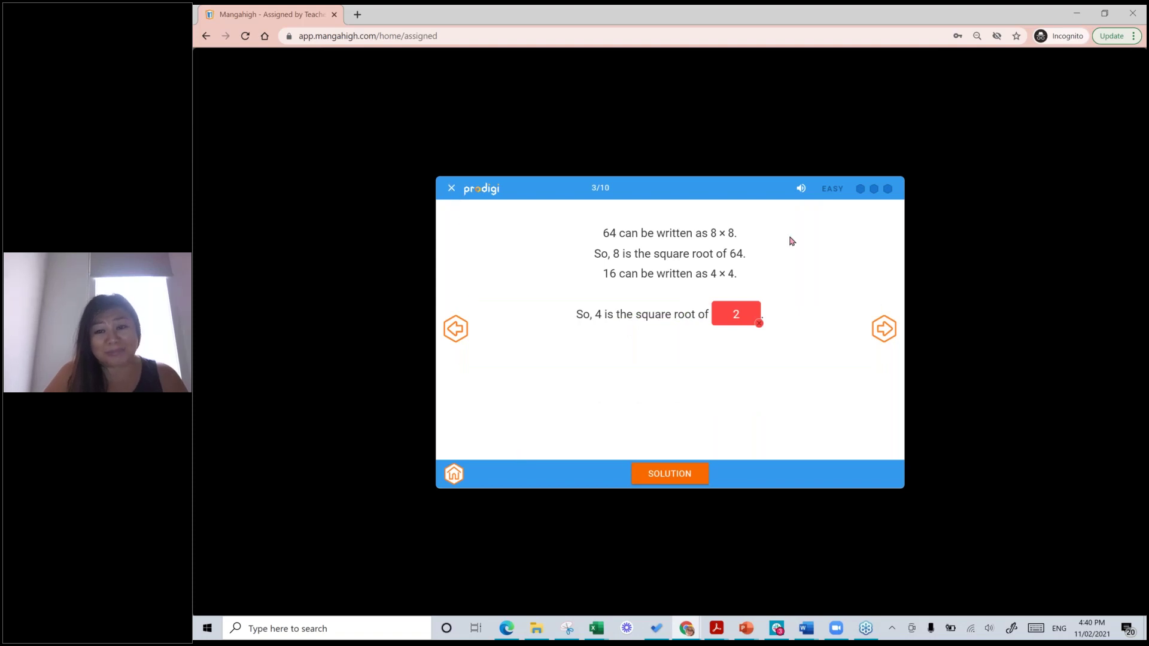
pyautogui.click(885, 329)
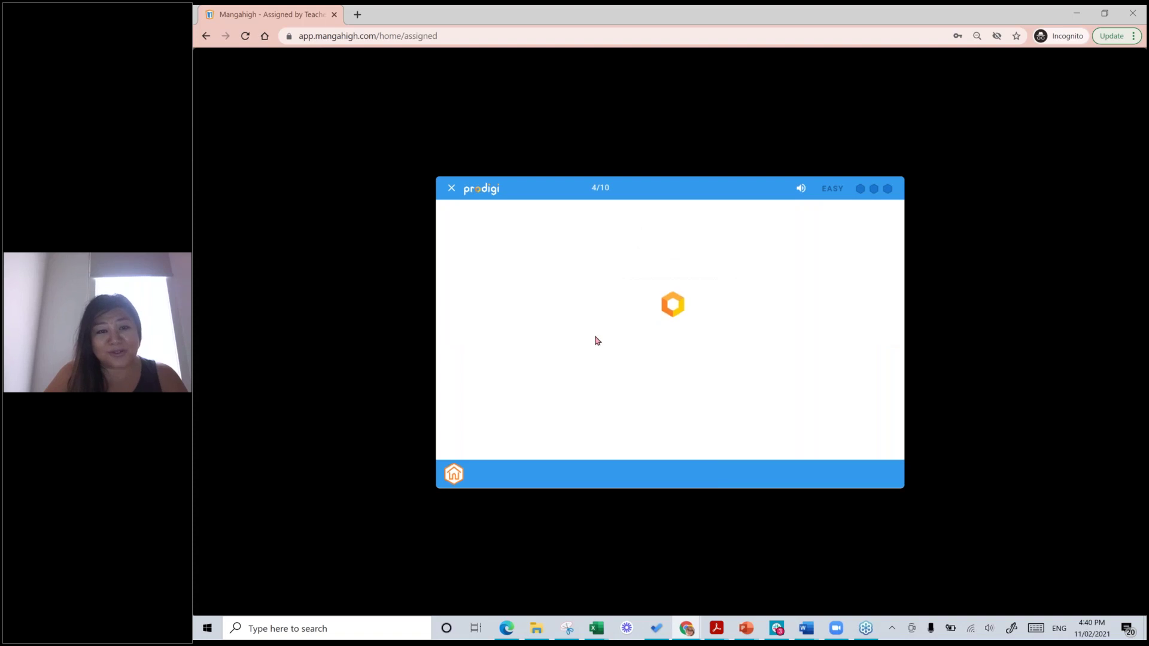
pyautogui.click(451, 189)
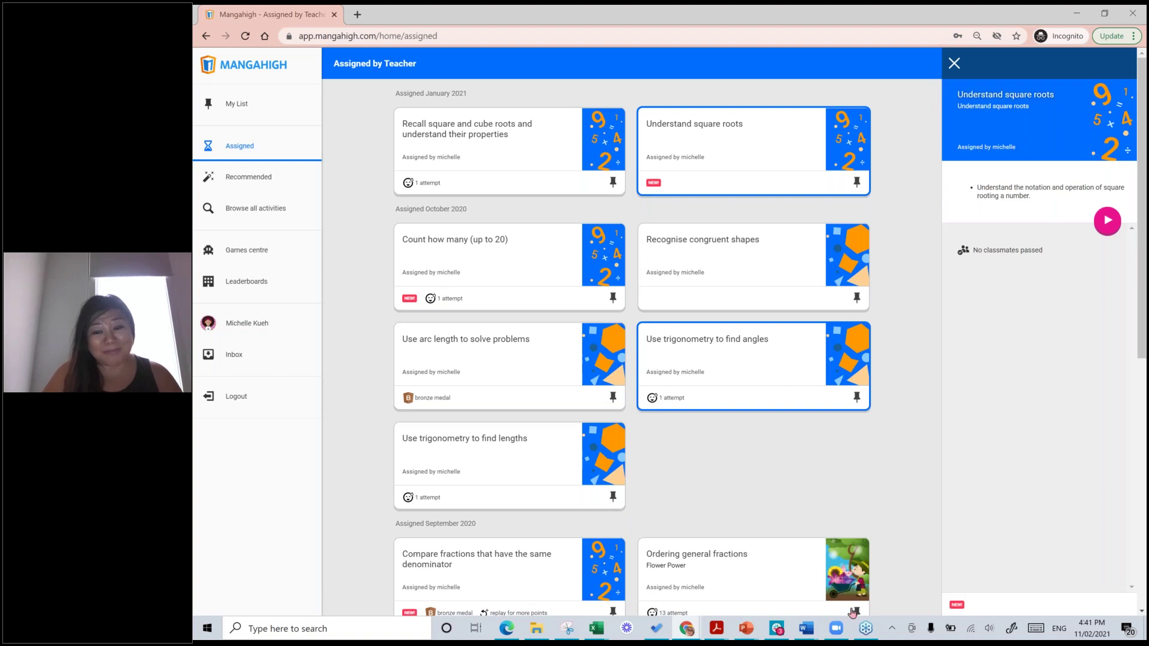
# Switch to the "Introduction to Mangahigh" presentation in PowerPoint and highlight the Prodigi learning quizzes point on slide 3, then clear the selection
pyautogui.click(747, 635)
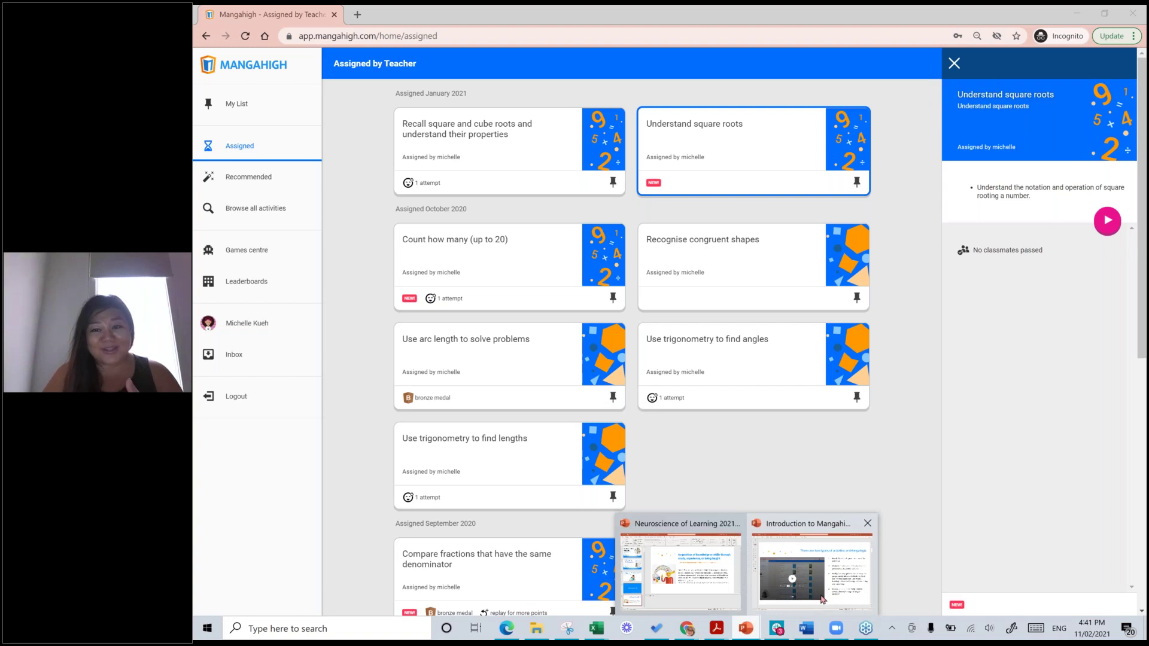
pyautogui.click(822, 598)
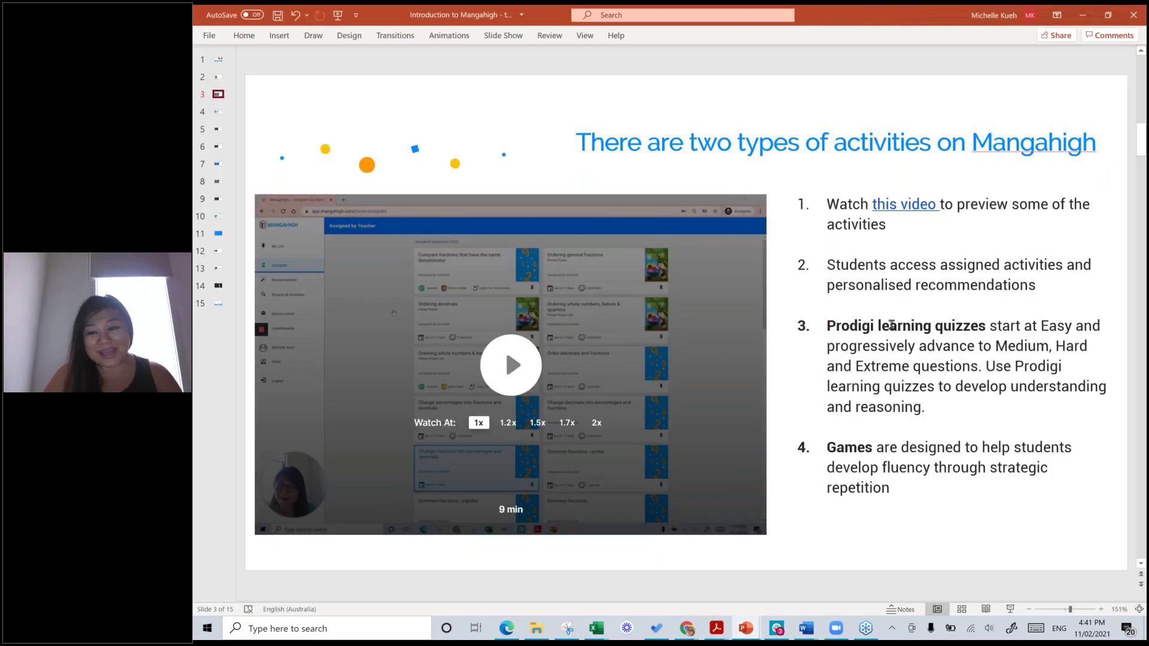
pyautogui.moveTo(827, 326); pyautogui.dragTo(987, 326)
pyautogui.moveTo(1090, 331); pyautogui.dragTo(970, 387)
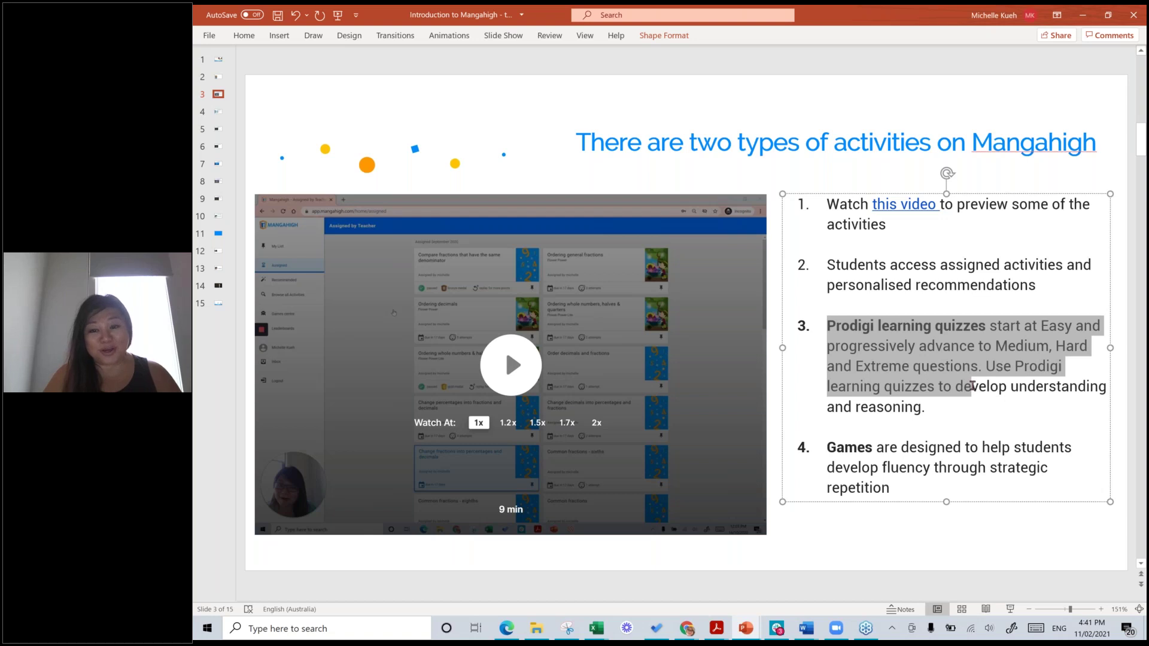
pyautogui.click(909, 545)
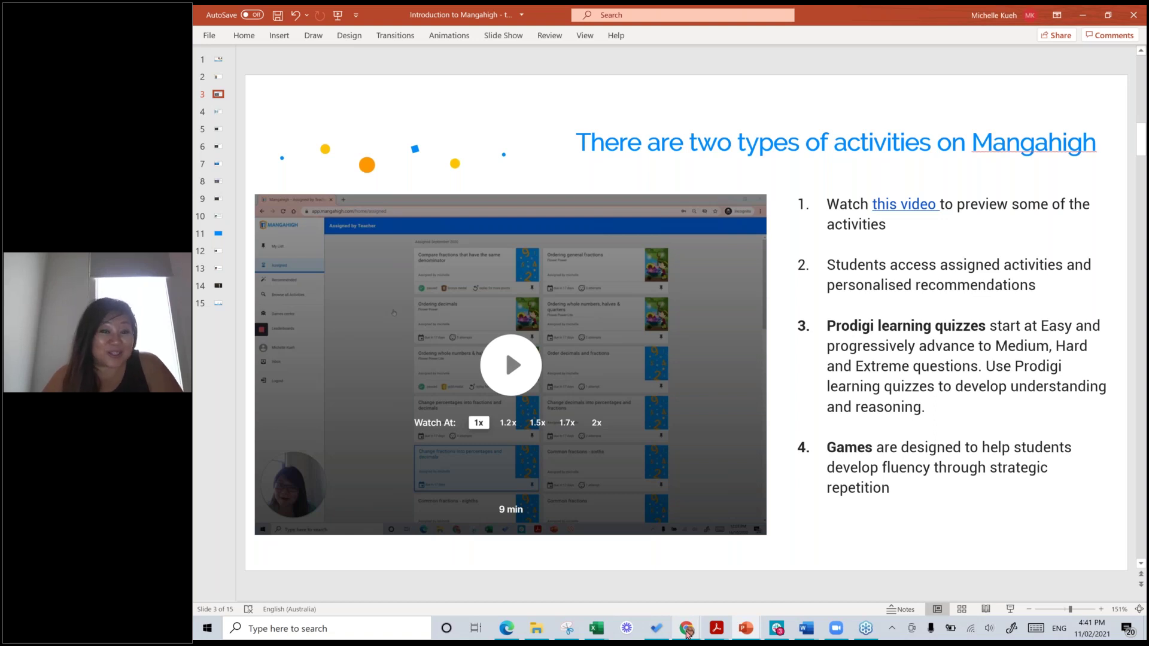
# Return to Mangahigh in Chrome, launch the assigned Flower Power activity "Ordering general fractions", and close its game window
pyautogui.moveTo(687, 632)
pyautogui.click(748, 565)
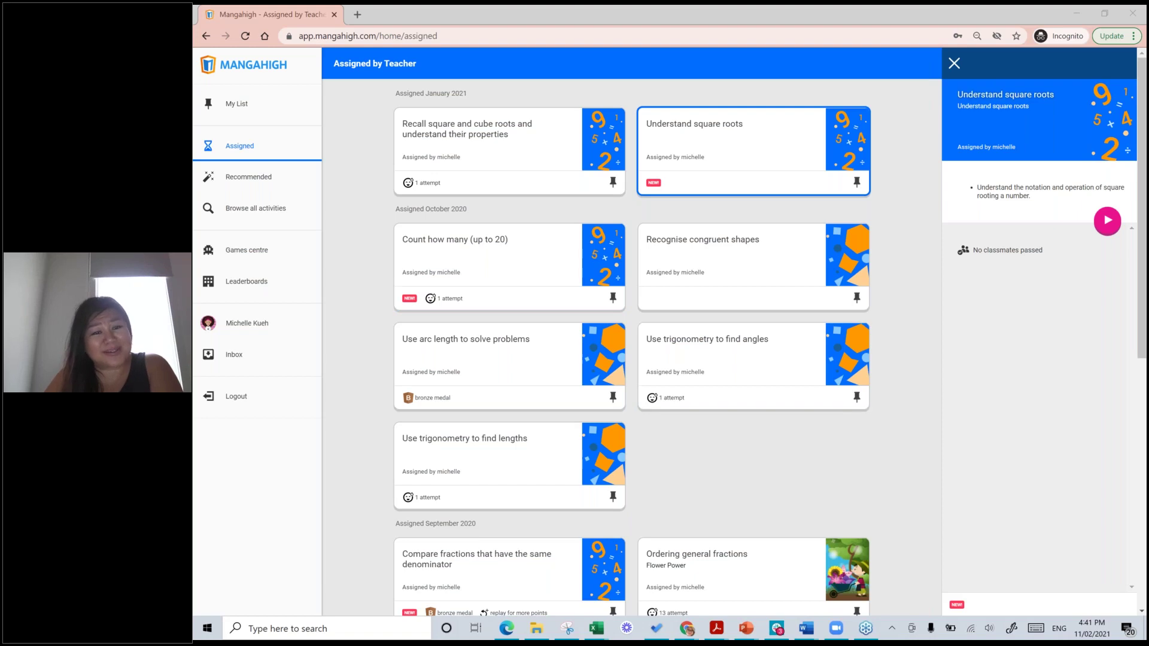
pyautogui.scroll(-4, 658, 347)
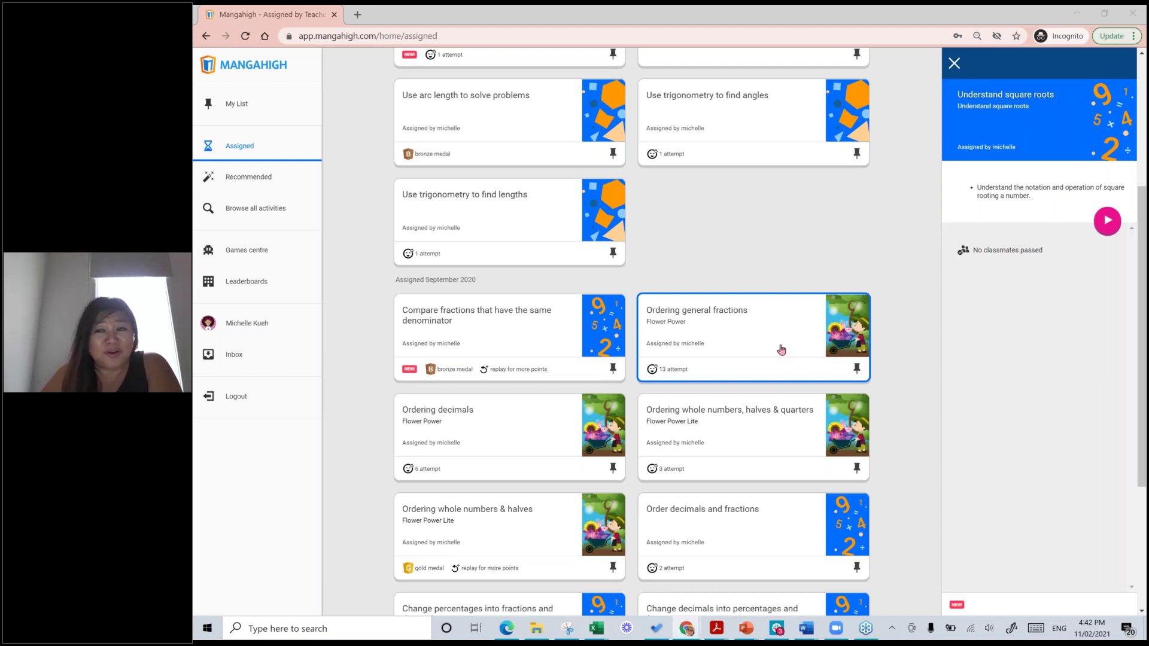
pyautogui.click(781, 349)
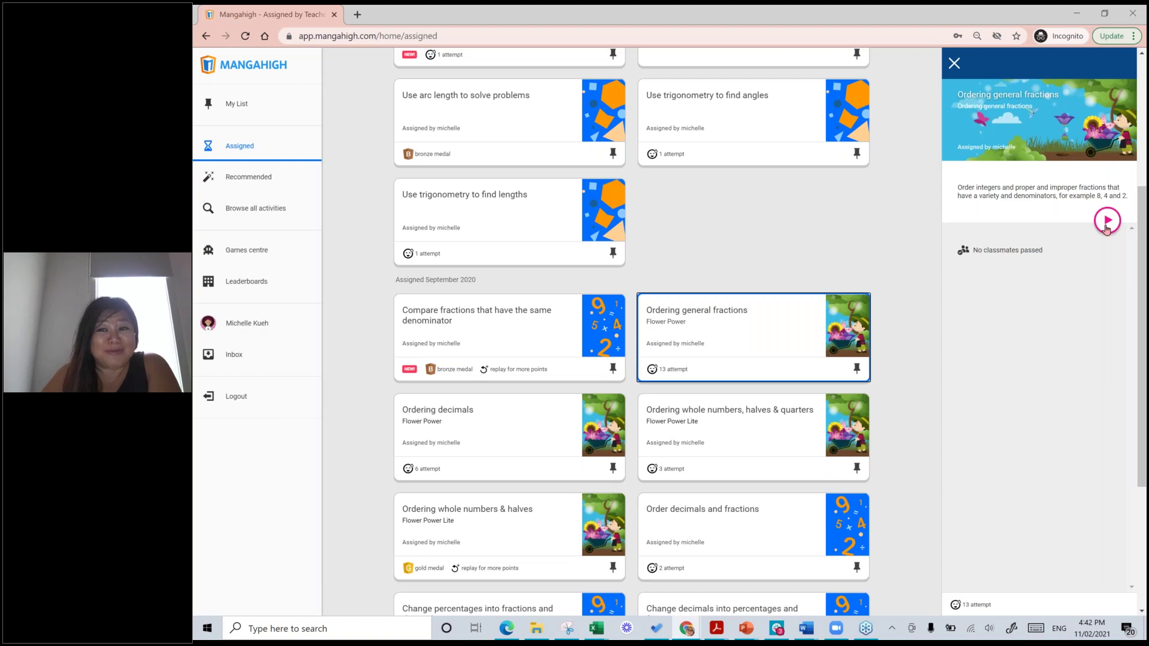
pyautogui.click(1107, 220)
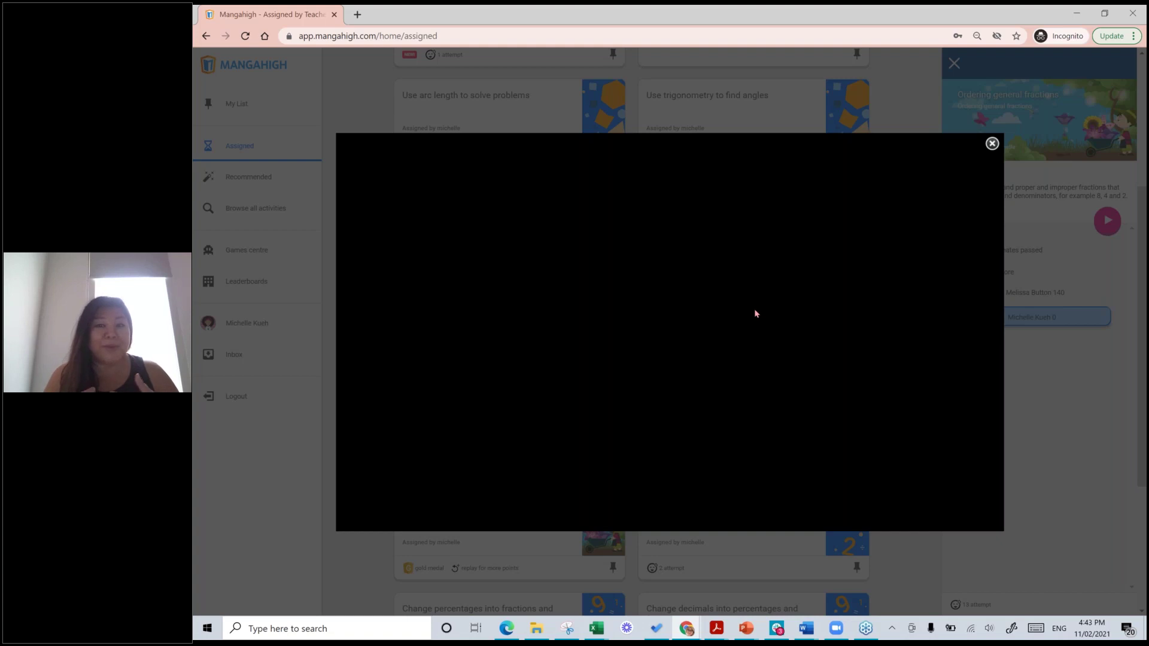
pyautogui.click(992, 144)
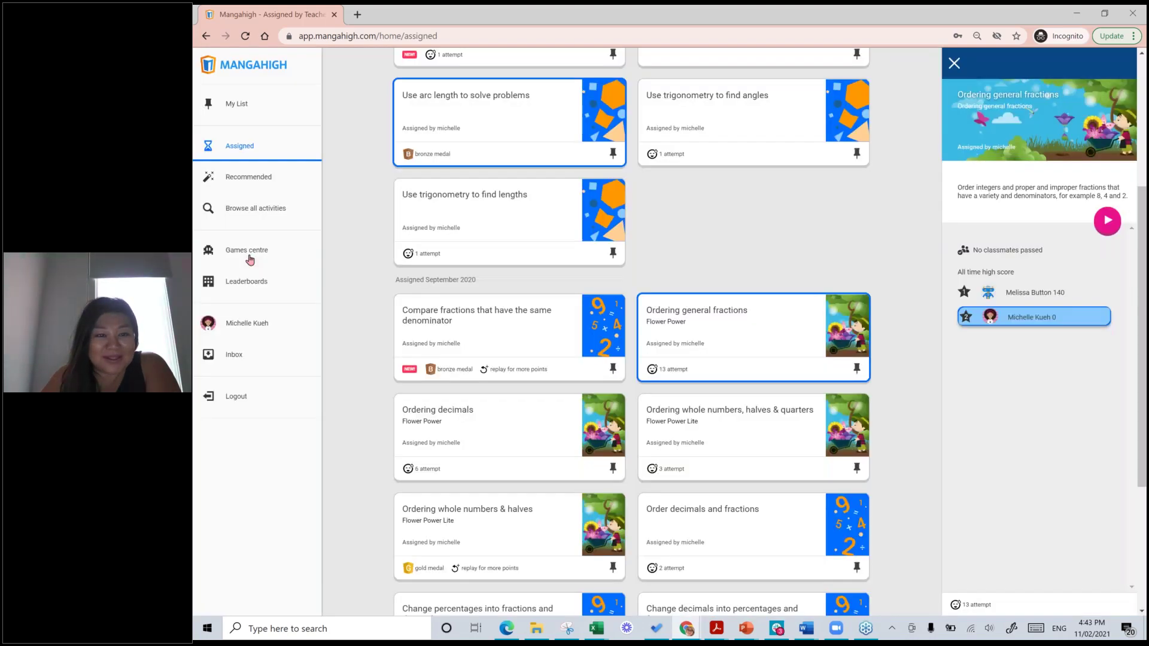
# Go to the games centre, select Pyramid Panic and launch the game
pyautogui.click(254, 256)
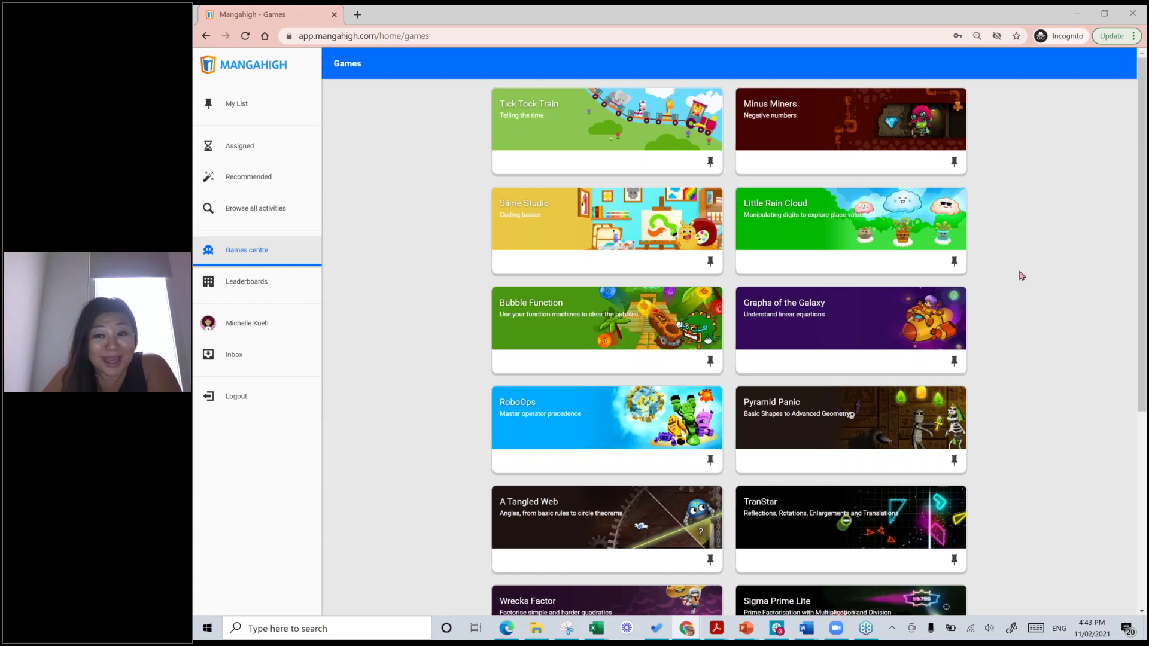
pyautogui.scroll(-1, 1021, 275)
pyautogui.scroll(-2, 854, 325)
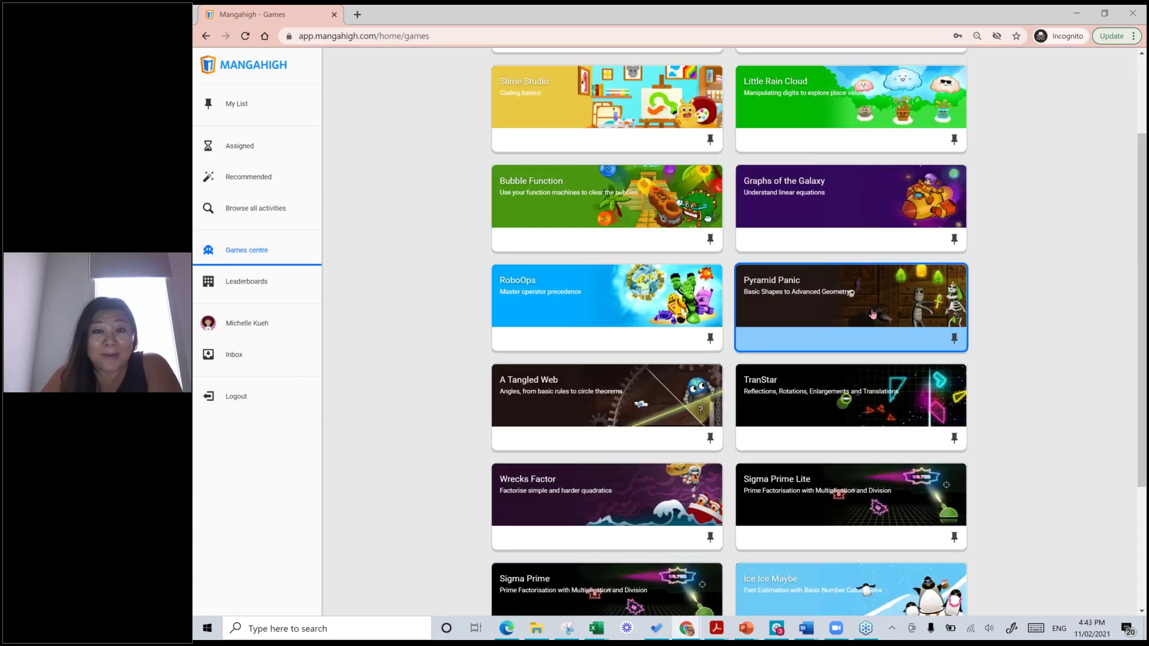
pyautogui.click(854, 324)
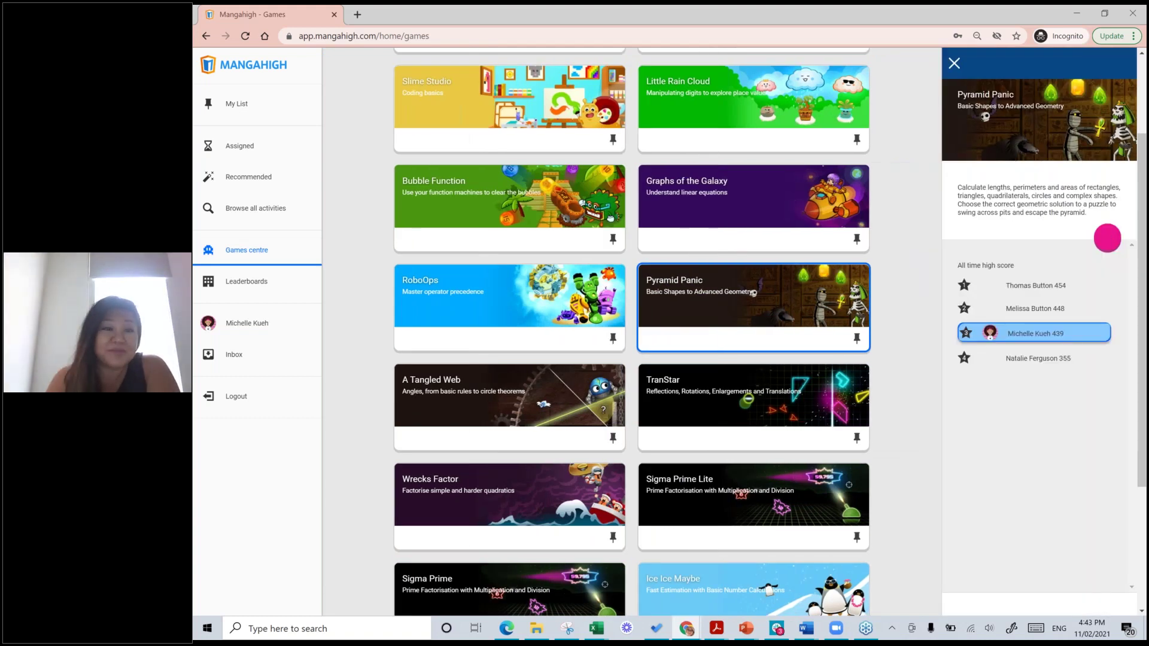
pyautogui.click(1107, 238)
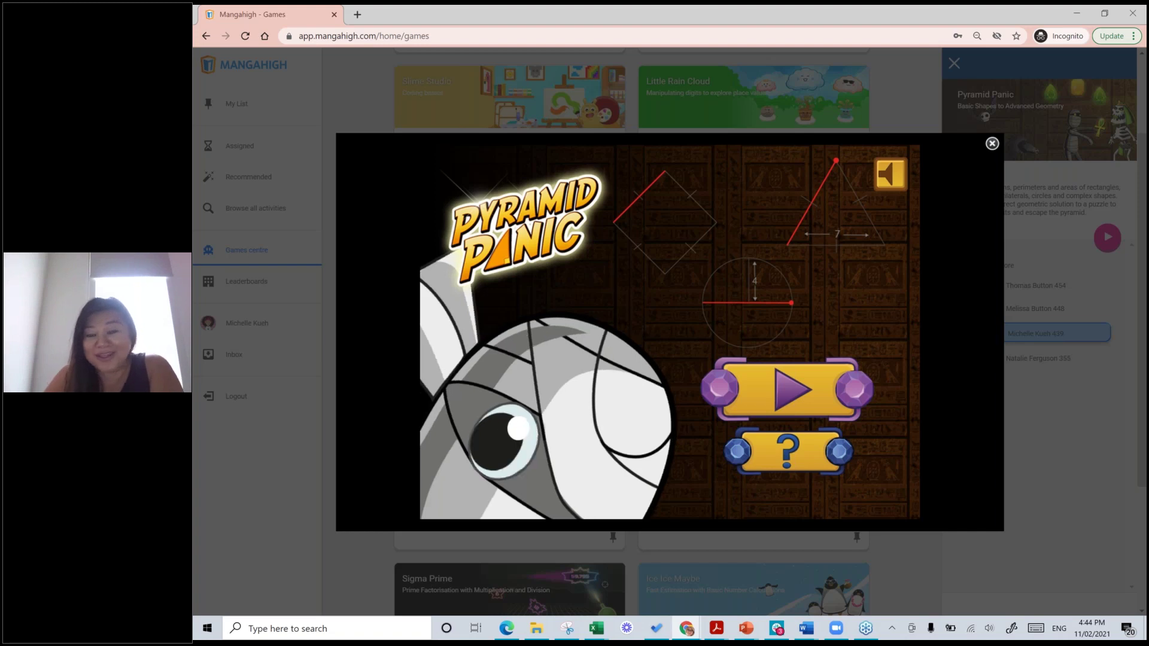
# Start playing Pyramid Panic and choose the Offering Hall level on rectangle perimeters
pyautogui.click(788, 382)
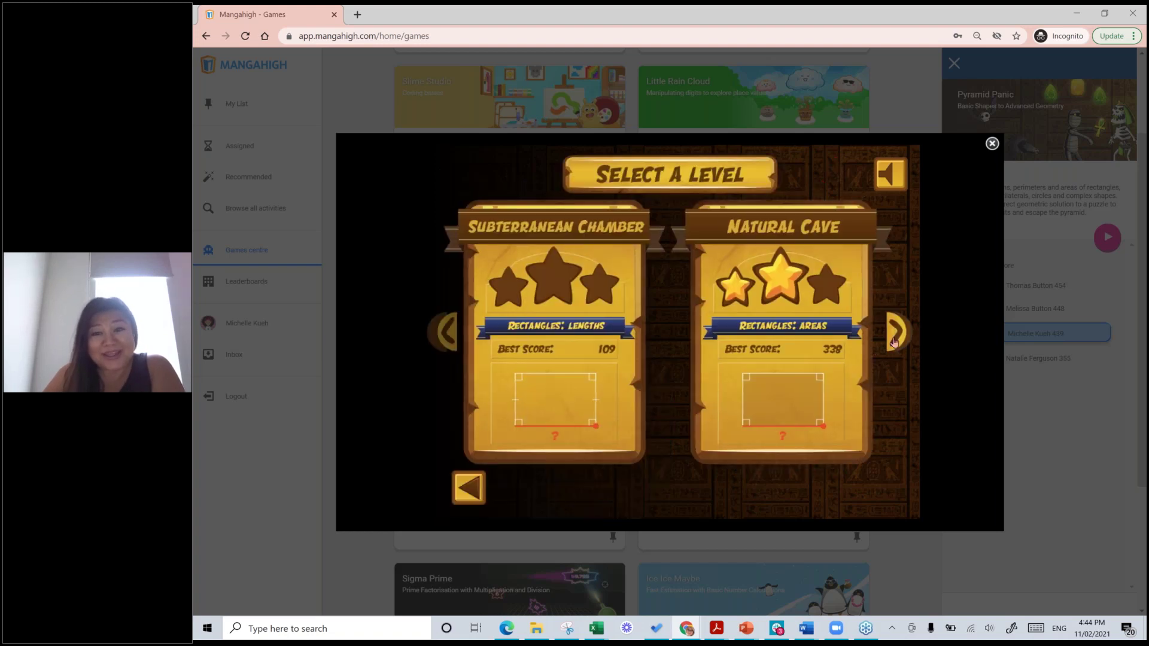
pyautogui.click(894, 340)
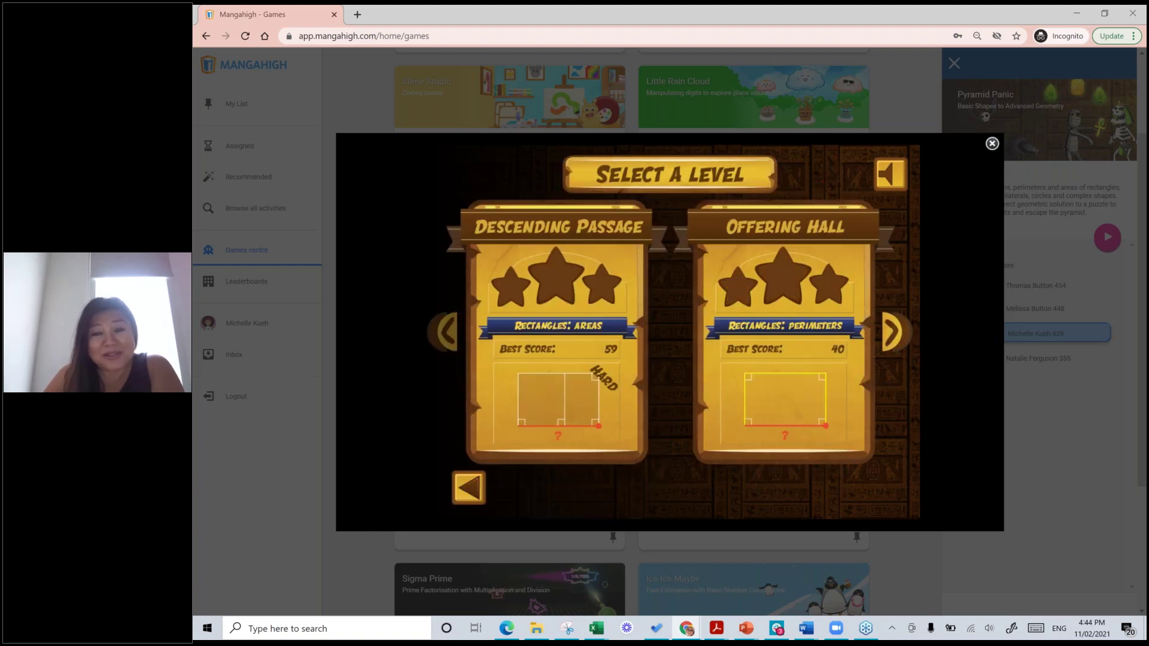
pyautogui.click(793, 402)
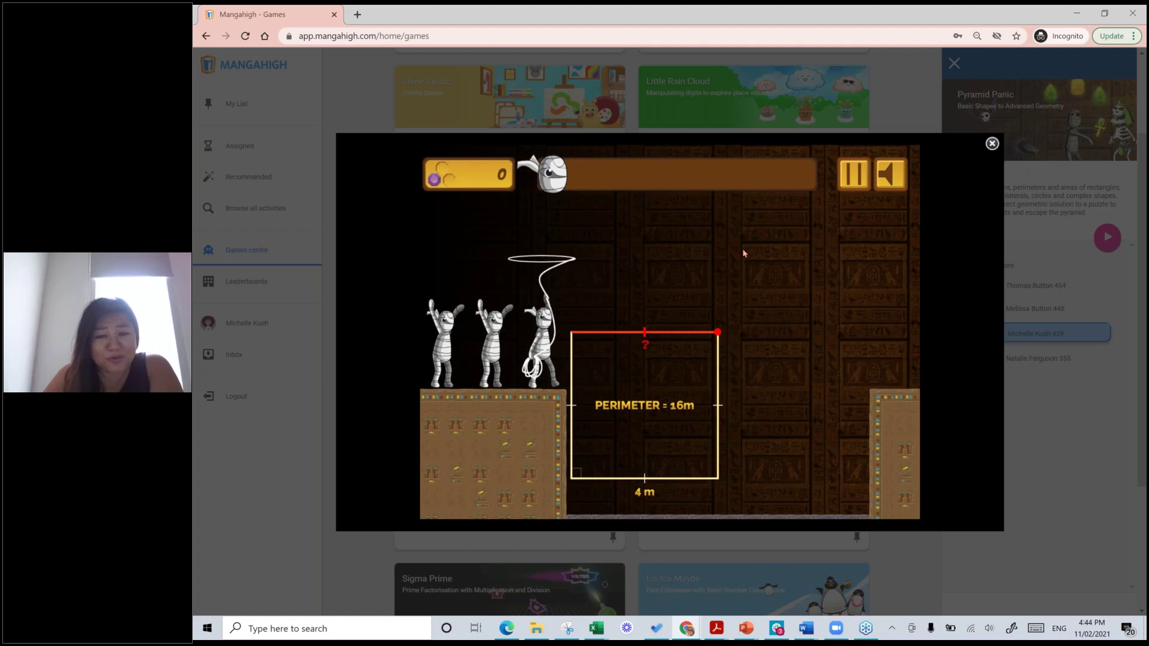
# Answer the missing lengths for the 16 m and 8 m perimeter squares, the joined 14 m and 8 m shapes, and the 14 m perimeter rectangle
pyautogui.moveTo(743, 254); pyautogui.dragTo(731, 253)
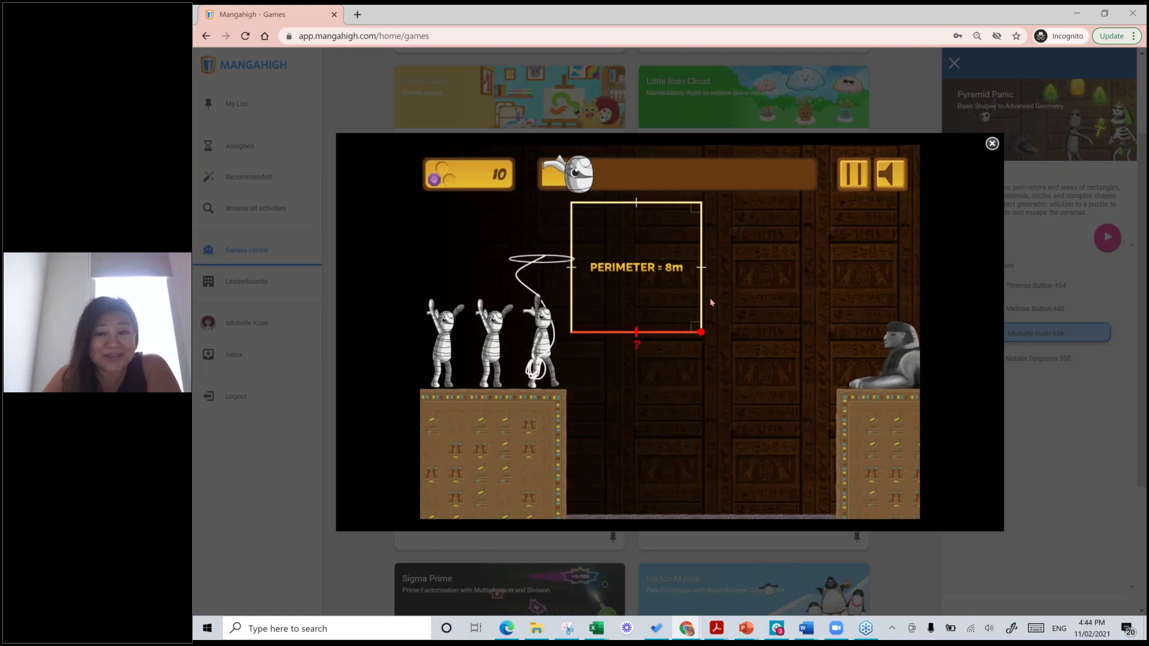
pyautogui.click(706, 317)
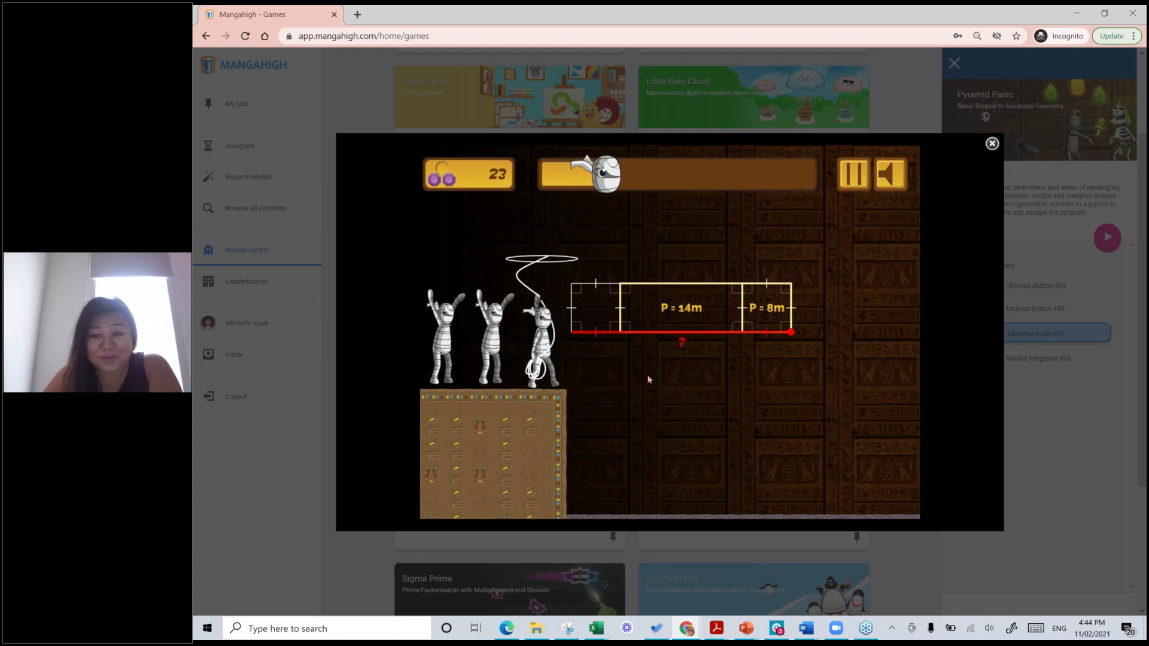
pyautogui.click(681, 342)
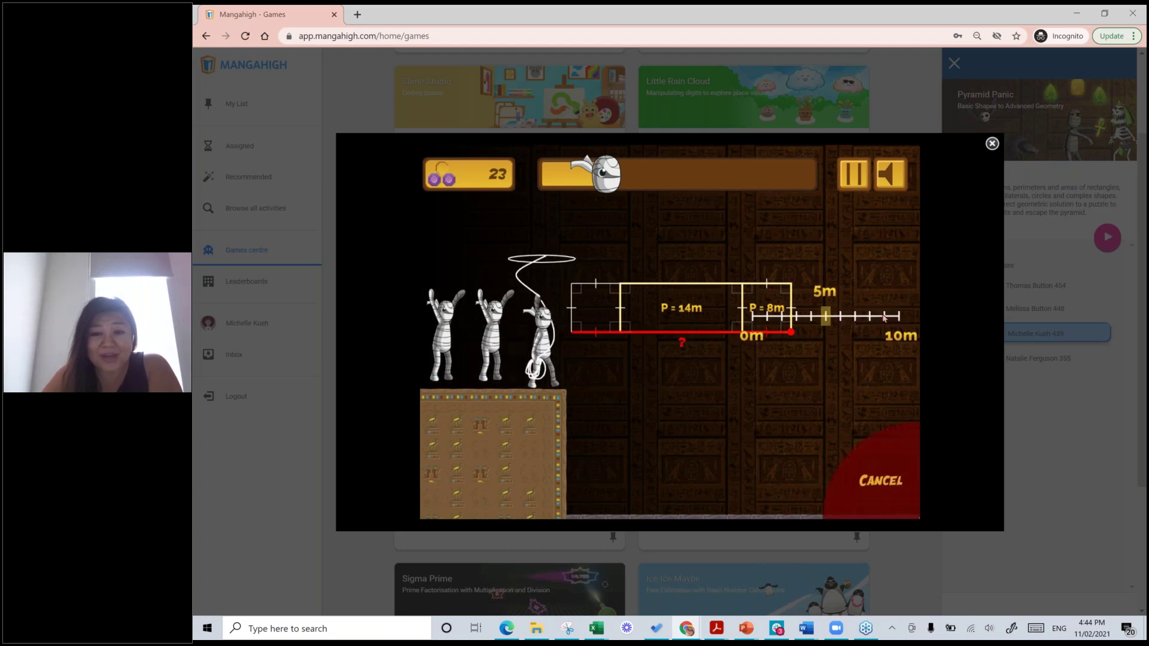
pyautogui.click(719, 353)
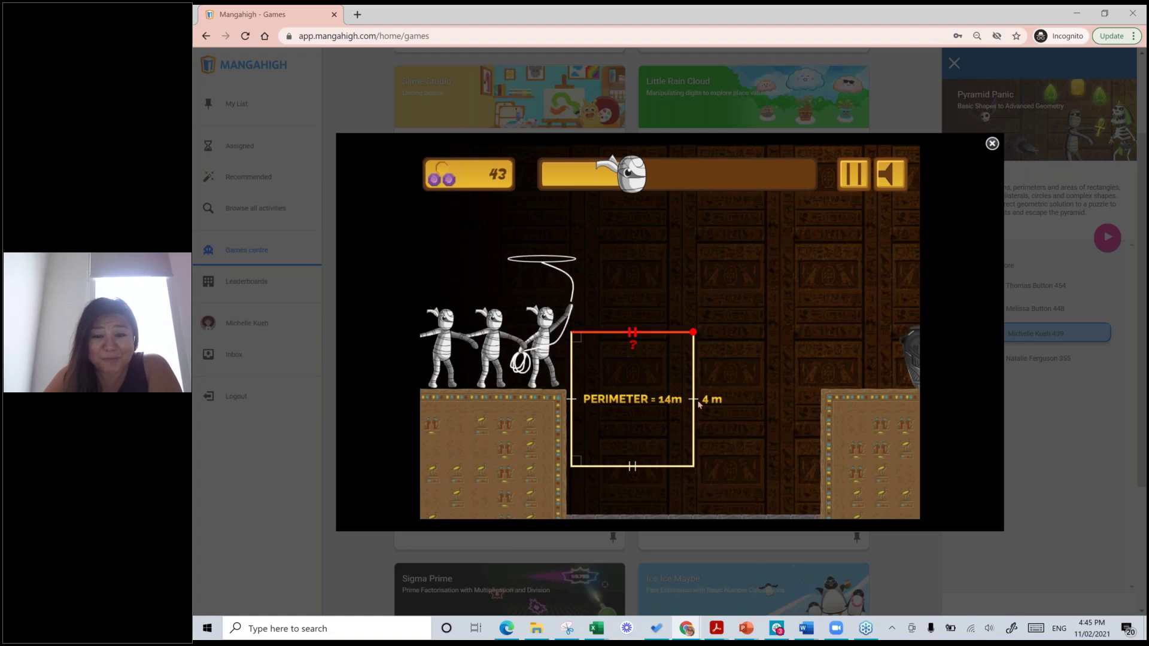
pyautogui.click(711, 289)
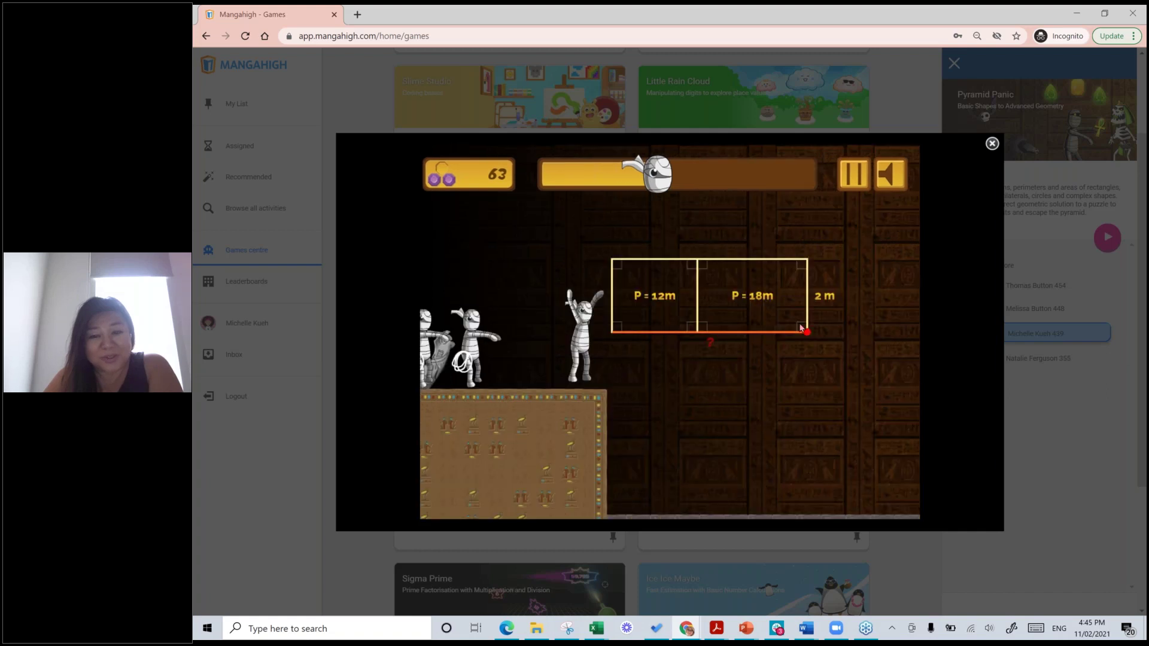
# Try 6 m for the joined 12 m and 18 m perimeter rectangles, and answer the missing sides of the 8 m and 12 m perimeter squares
pyautogui.click(805, 331)
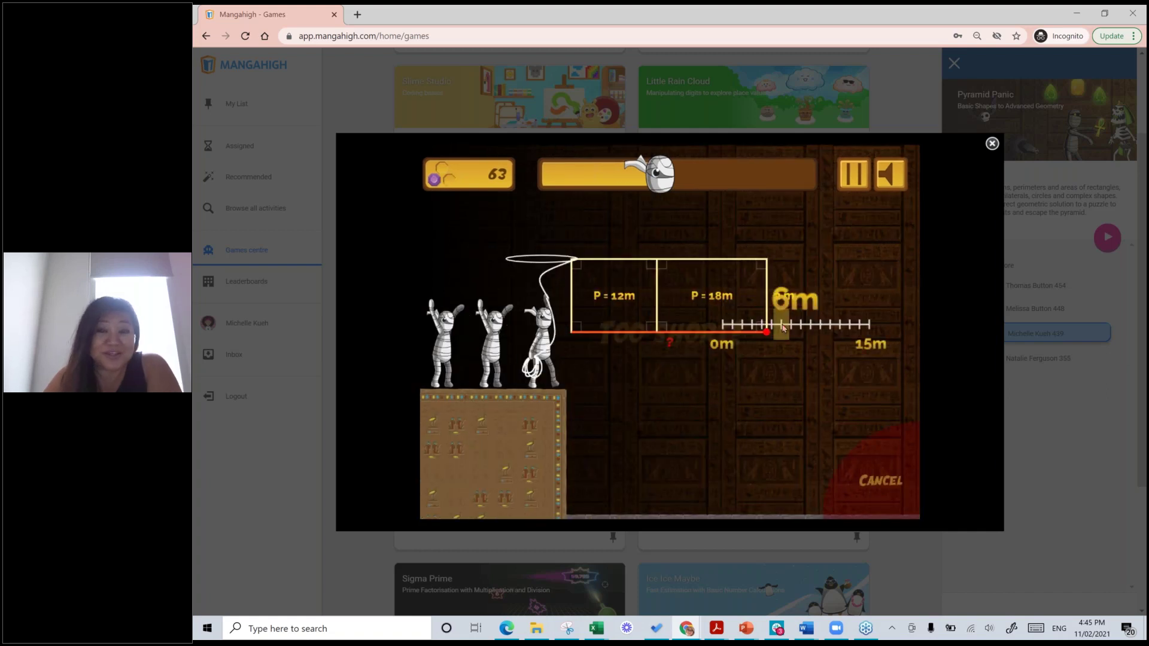
pyautogui.click(782, 325)
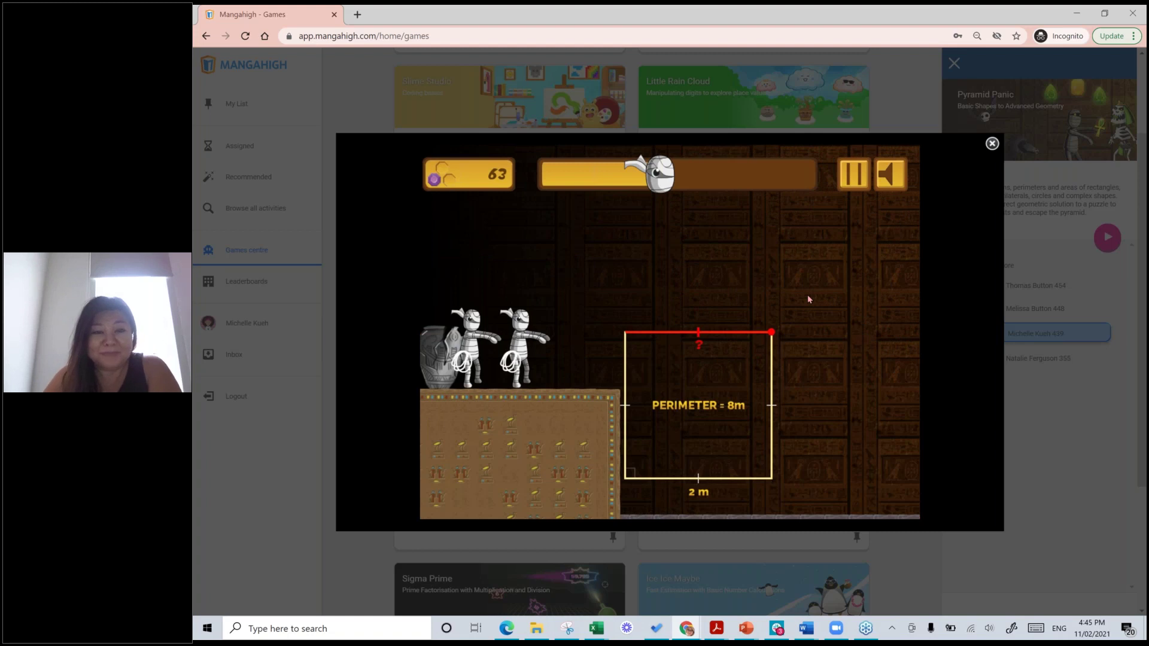
pyautogui.click(769, 297)
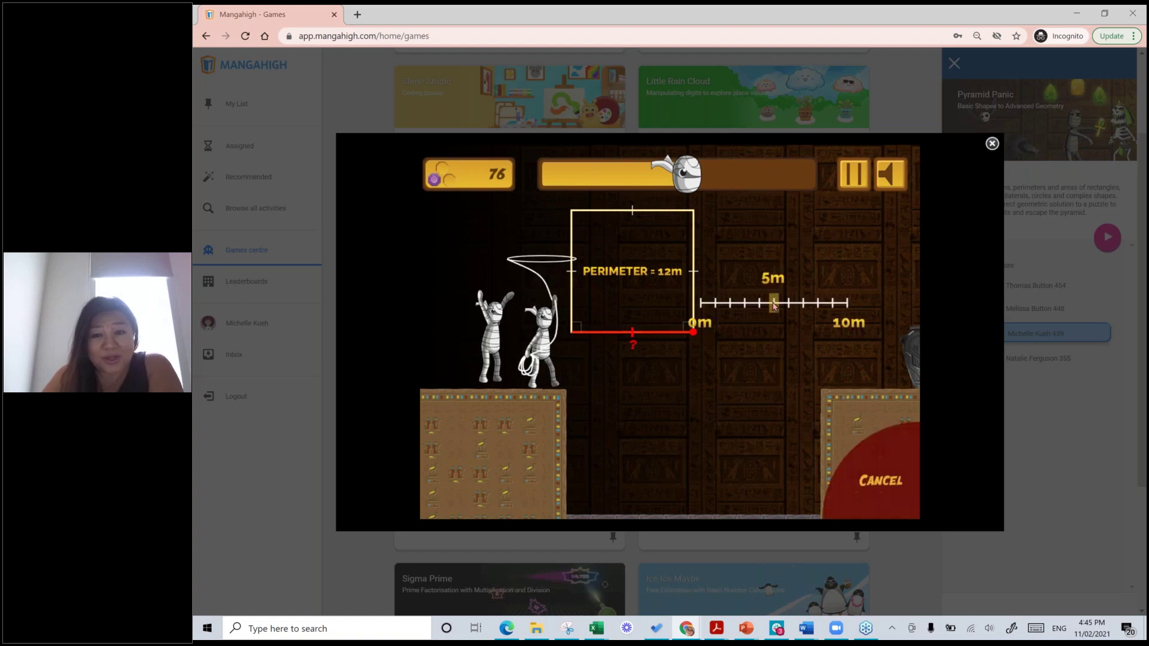
pyautogui.moveTo(774, 306)
pyautogui.mouseDown()
pyautogui.moveTo(715, 304)
pyautogui.moveTo(745, 306)
pyautogui.mouseUp()
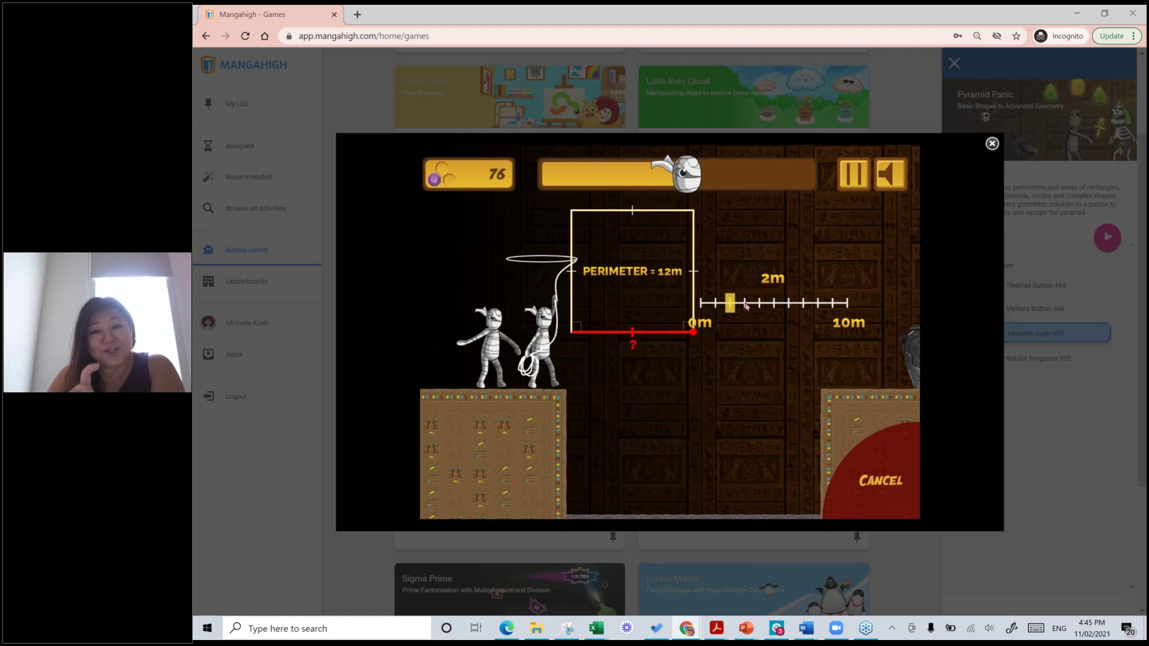
pyautogui.click(746, 306)
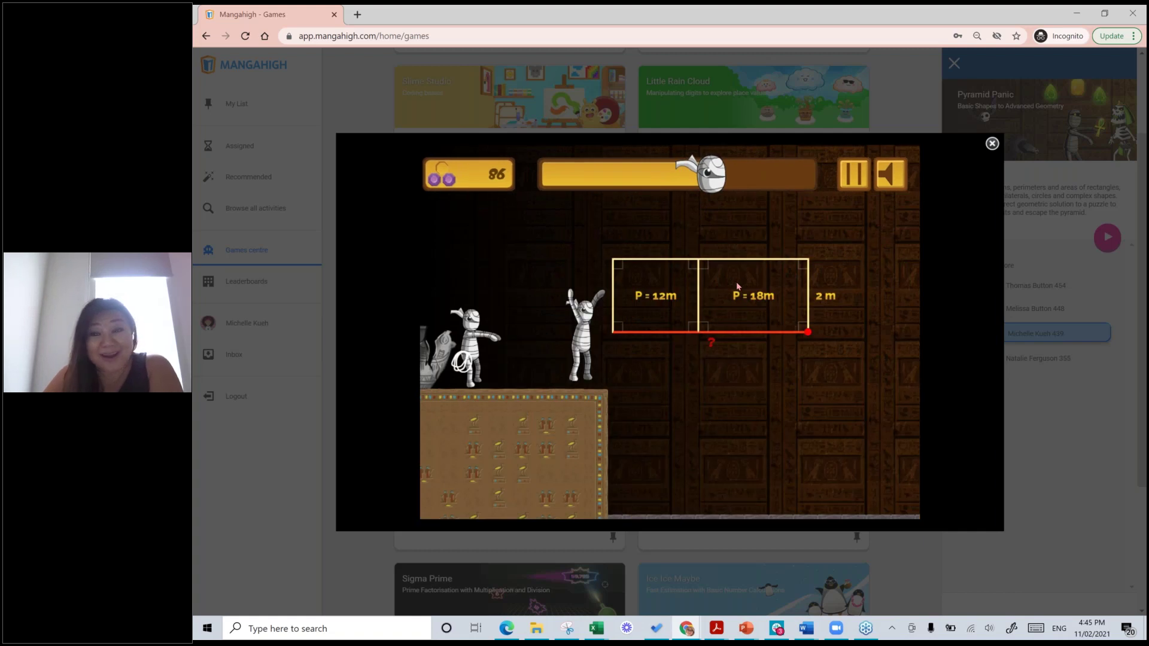
# Retry the joined 12 m and 18 m perimeter rectangles, and answer the two 16 m perimeter rectangles with 5 m and 3 m sides
pyautogui.click(803, 324)
pyautogui.moveTo(794, 322); pyautogui.dragTo(792, 323)
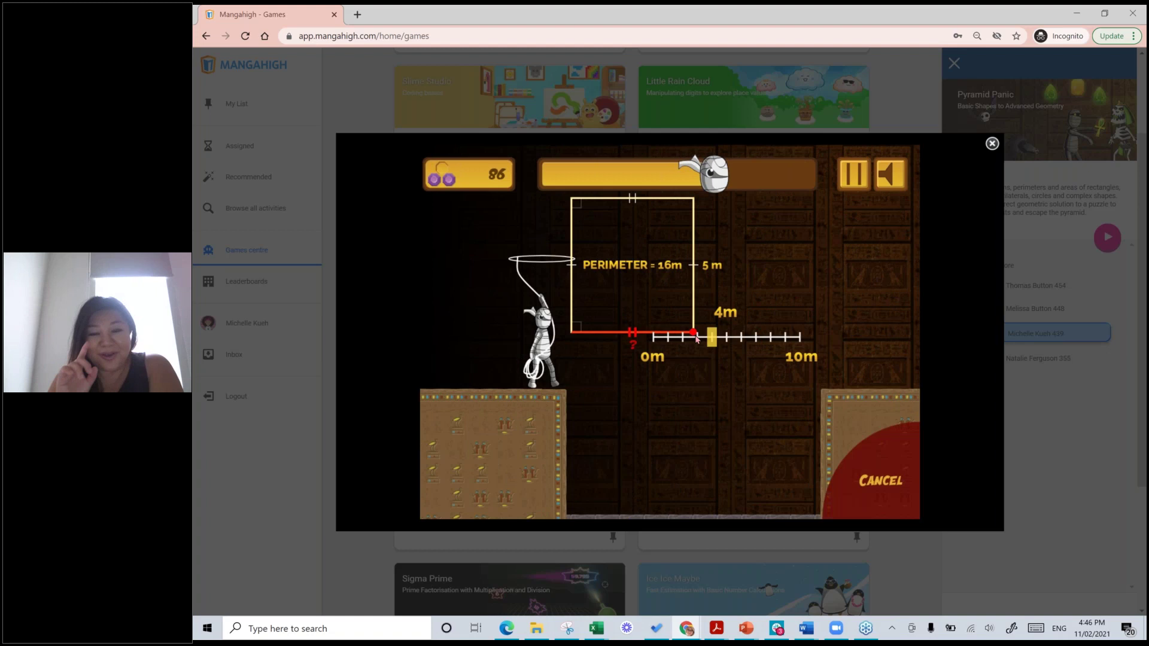
pyautogui.click(696, 338)
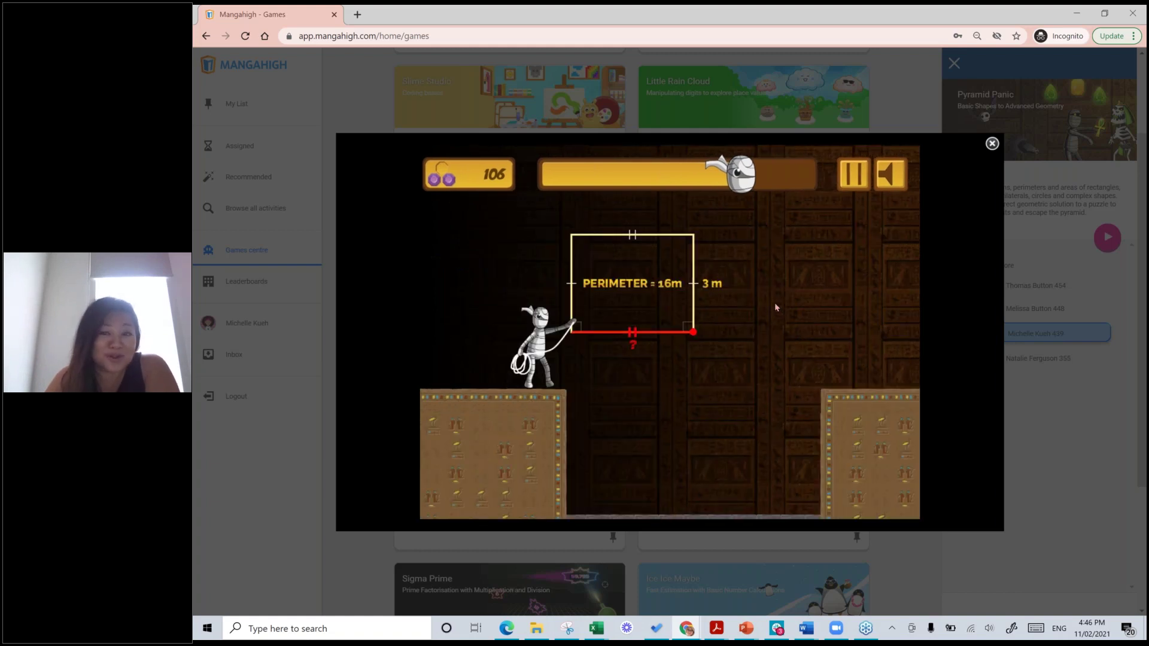
pyautogui.click(776, 305)
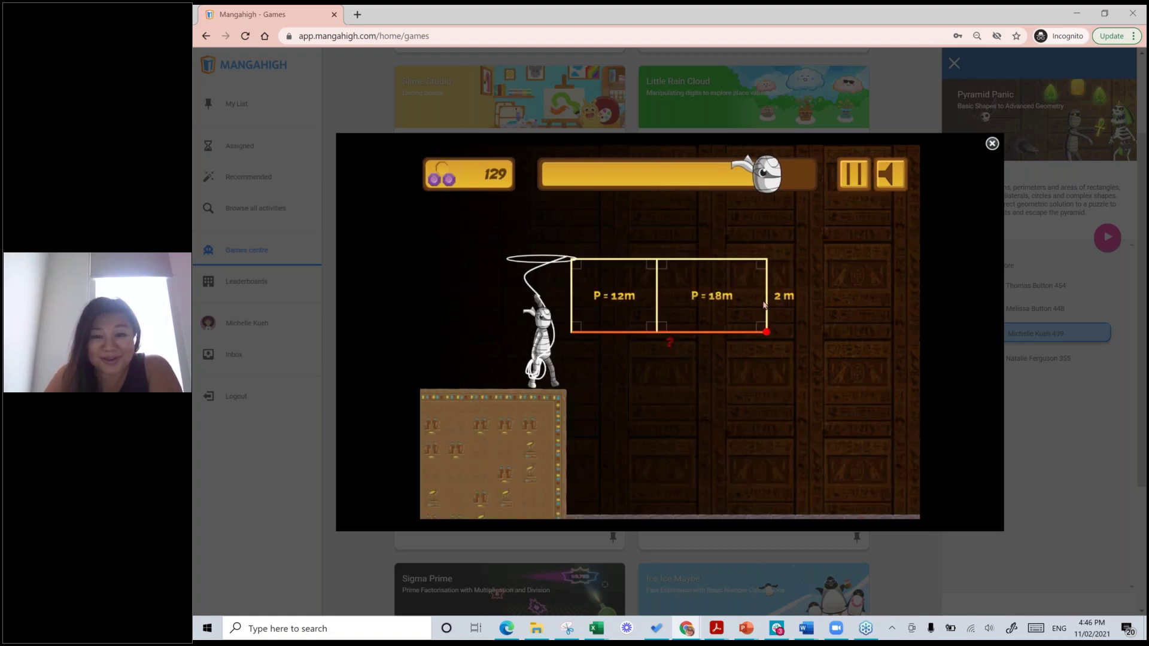
# Attempt the joined 12 m and 18 m perimeter rectangles once more and close the game window when the round ends
pyautogui.click(763, 305)
pyautogui.moveTo(763, 305); pyautogui.dragTo(811, 330)
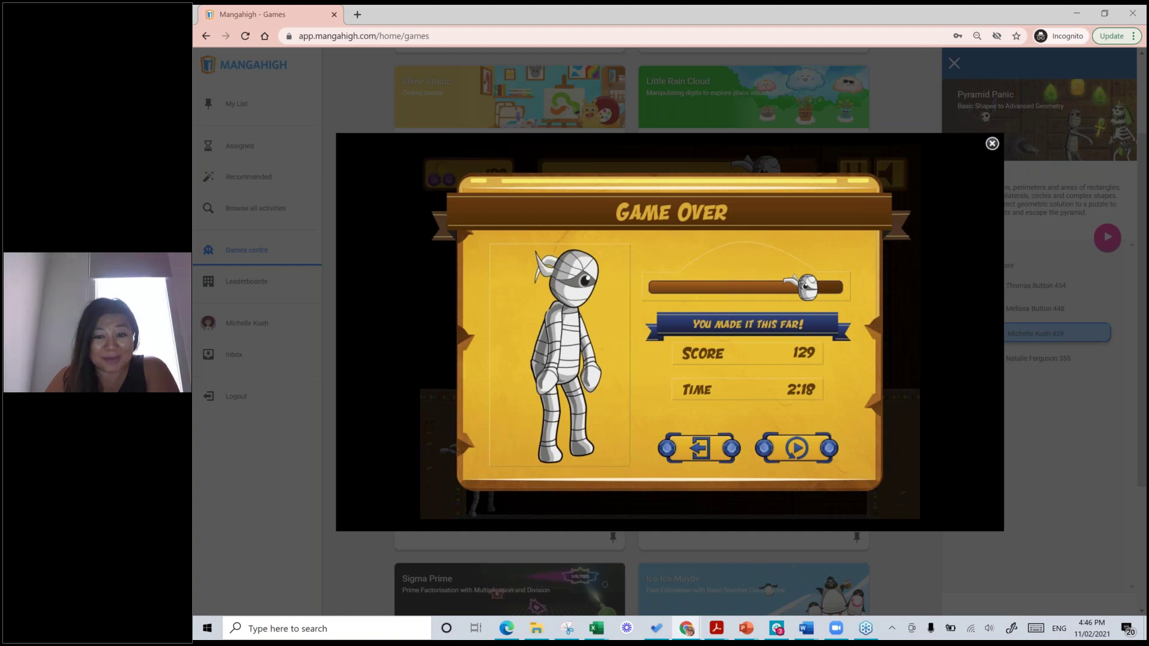
pyautogui.click(992, 144)
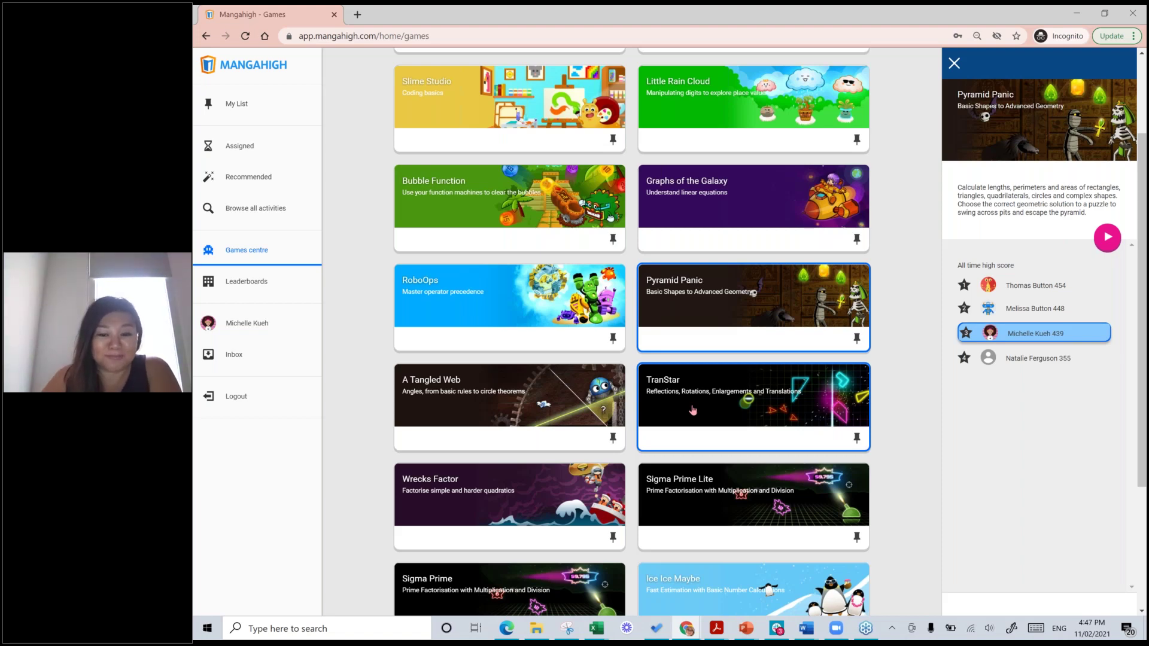
# Switch to the "Introduction to Mangahigh" presentation in PowerPoint and show slide 4, "Adaptive activities – less work for teachers"
pyautogui.click(744, 633)
pyautogui.click(812, 571)
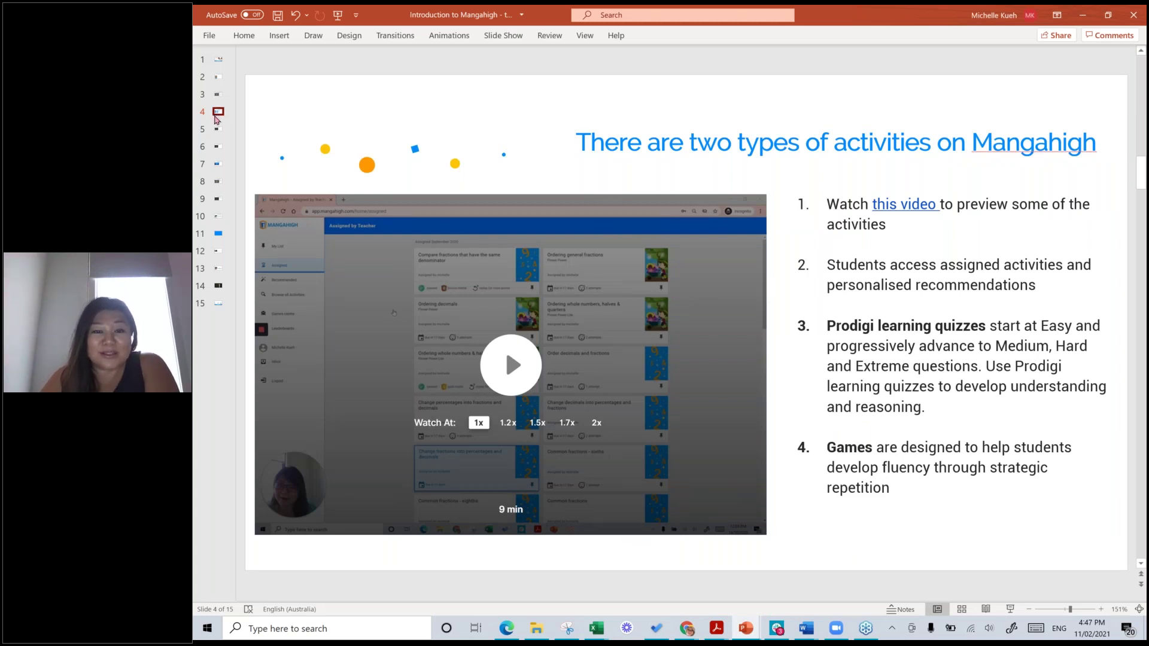
pyautogui.click(217, 120)
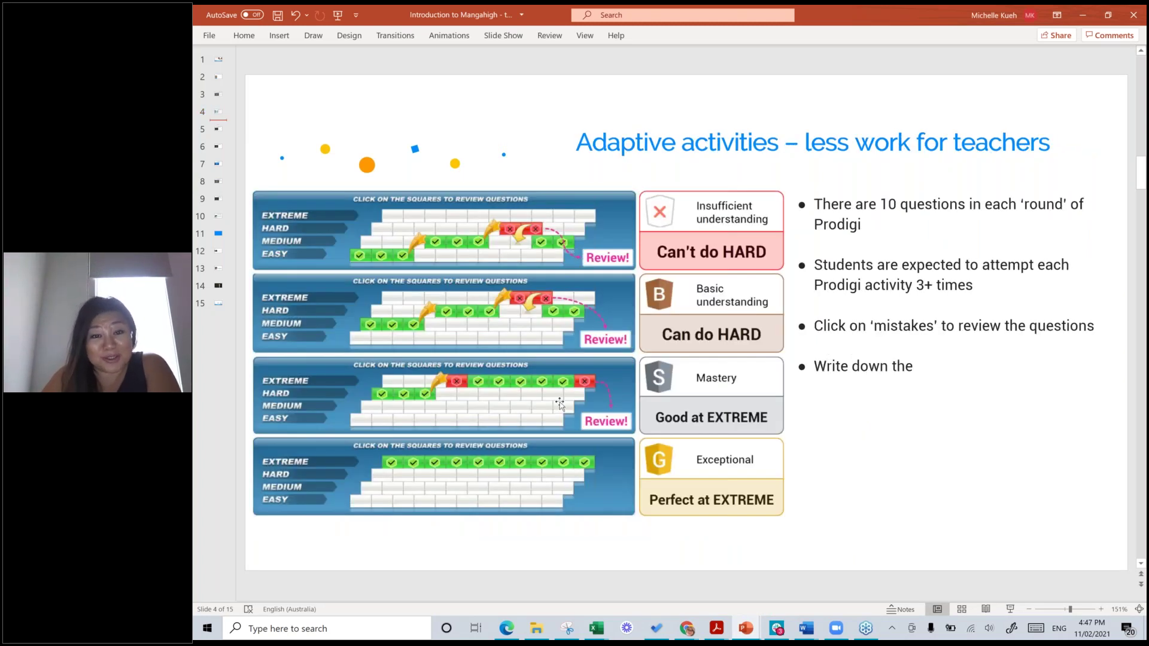
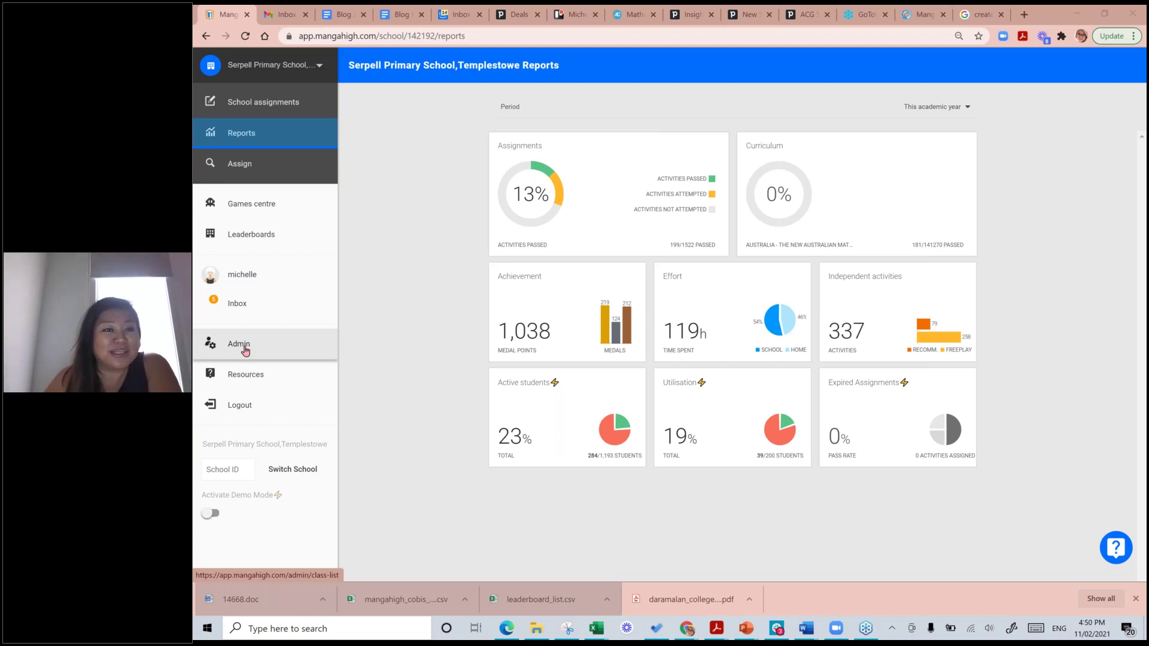
# Look through the school's class list and switch to the favourite class 4LF (2021)
pyautogui.click(318, 67)
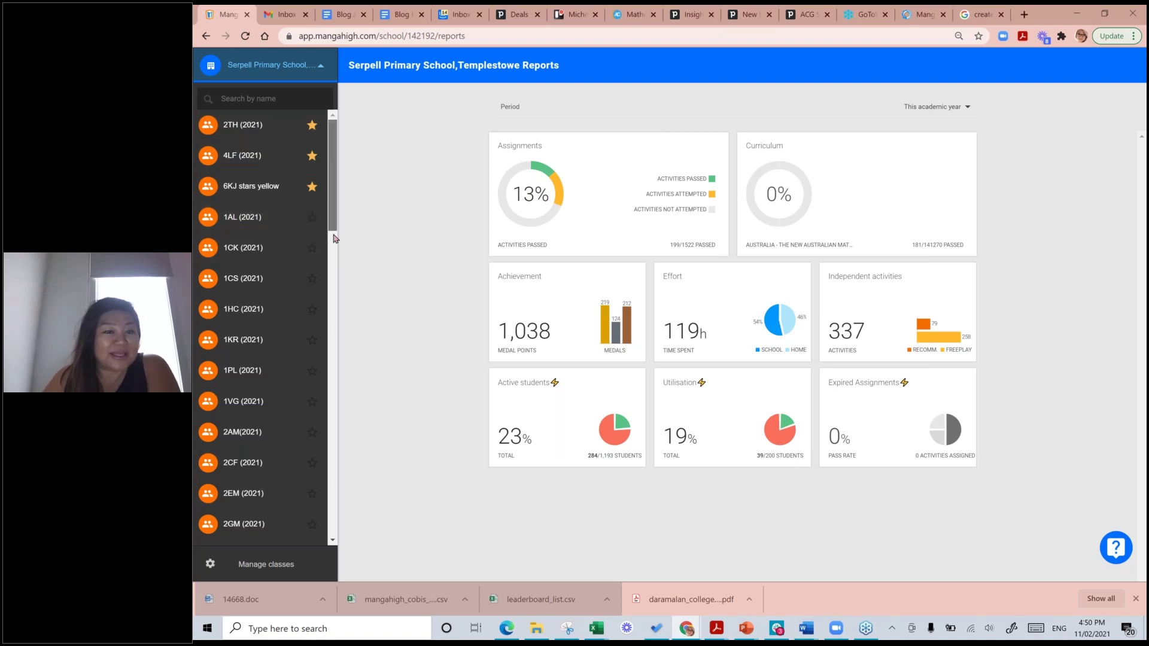
pyautogui.moveTo(333, 235); pyautogui.dragTo(329, 307)
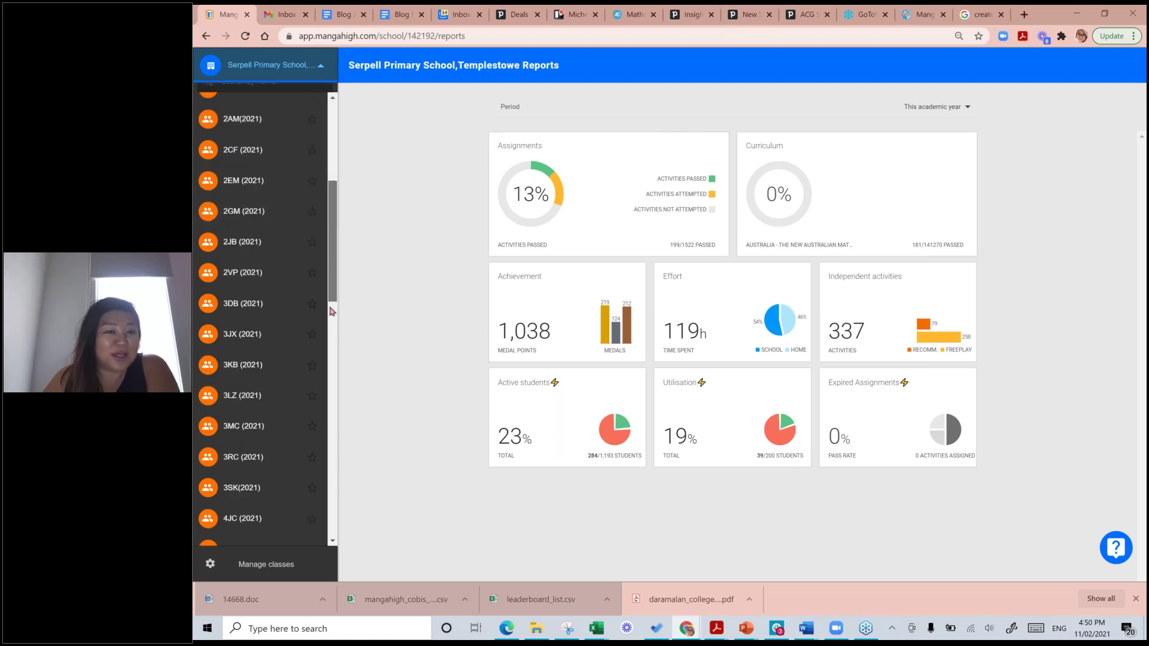
pyautogui.scroll(5, 337, 162)
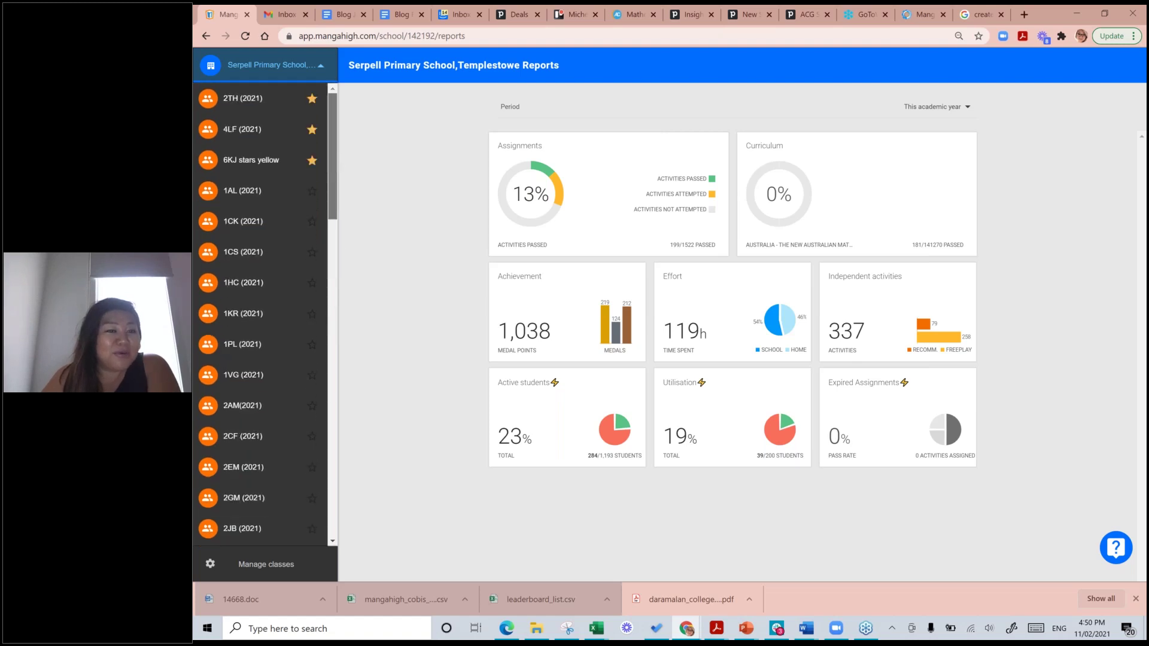
pyautogui.scroll(2, 322, 186)
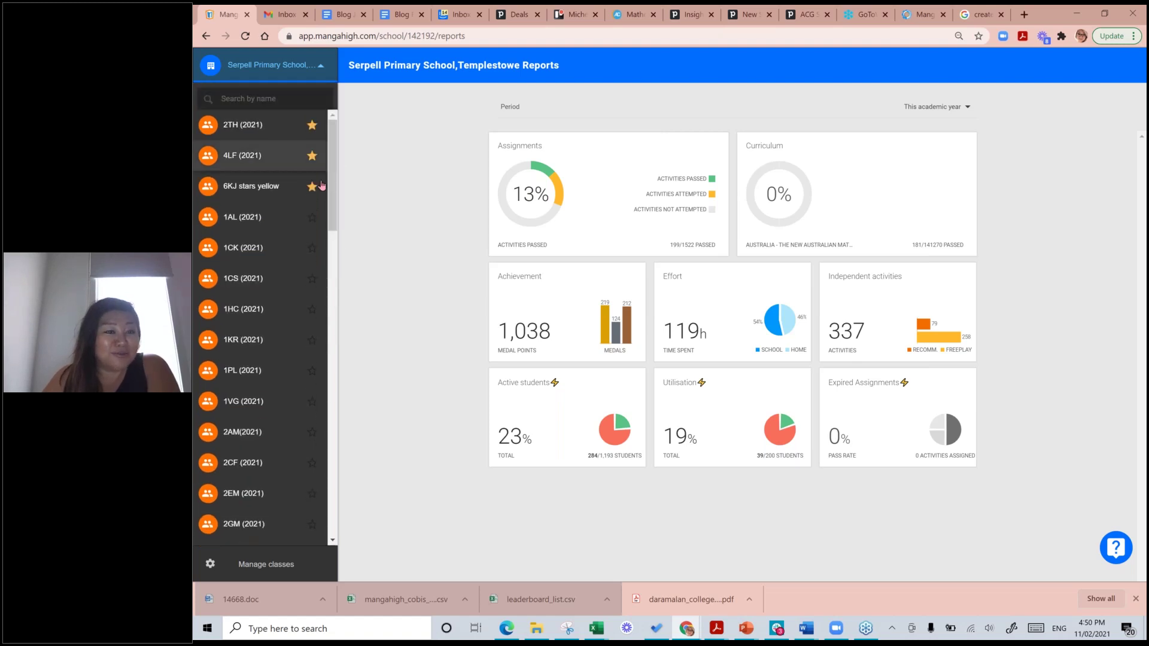
pyautogui.scroll(-8, 321, 185)
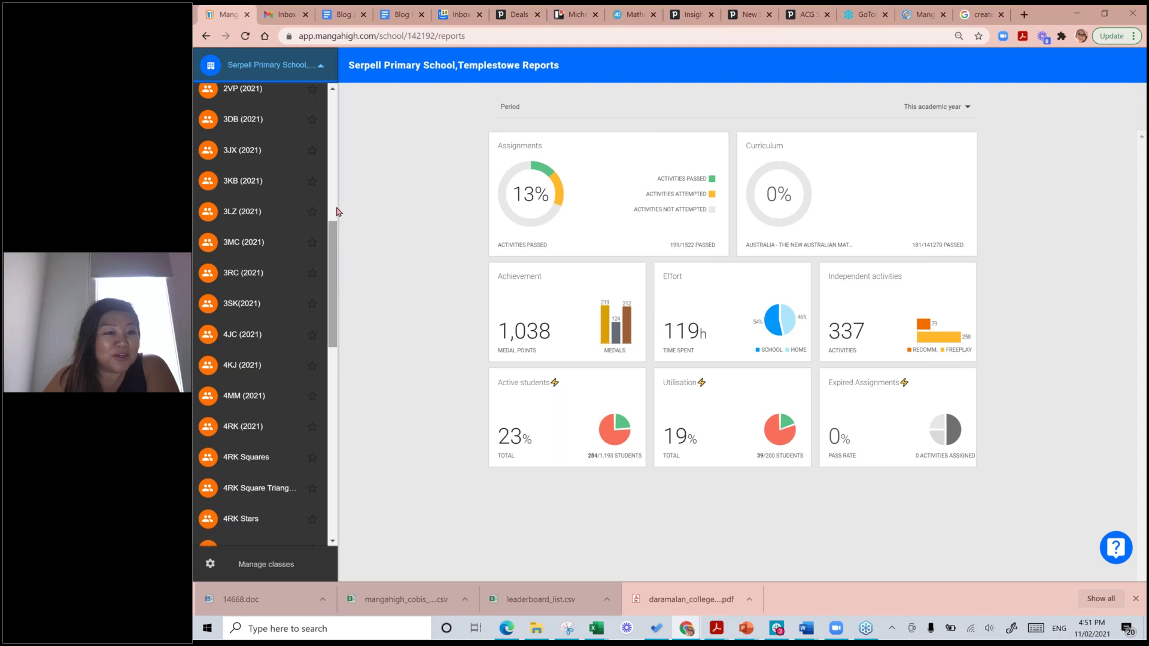
pyautogui.scroll(9, 332, 211)
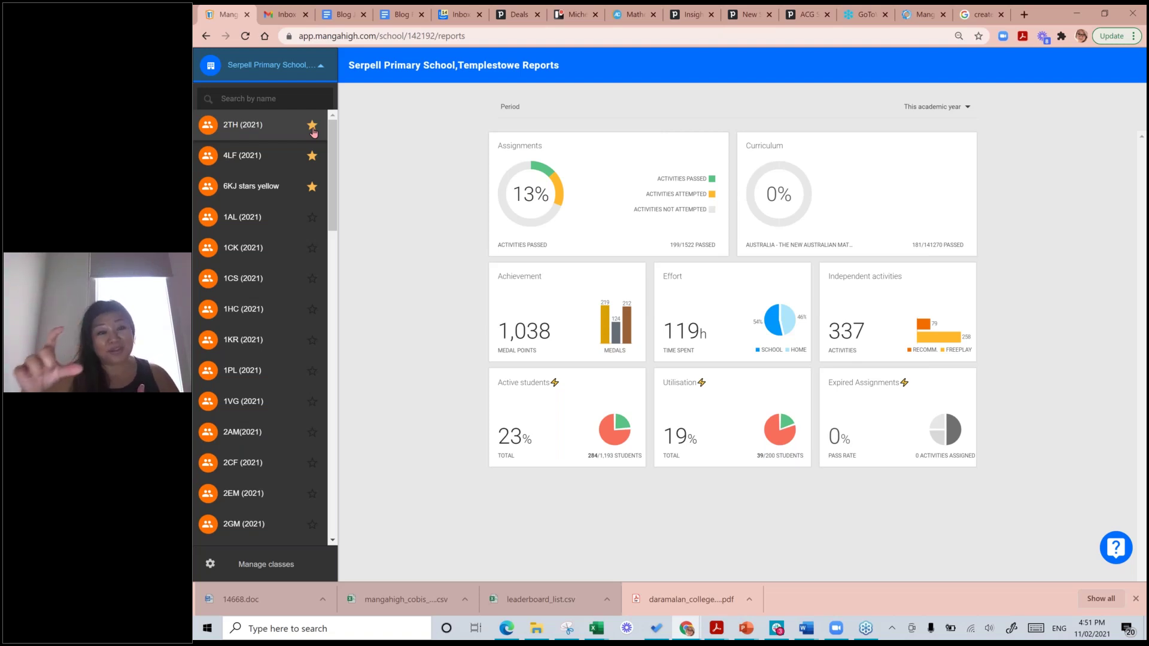
pyautogui.click(242, 162)
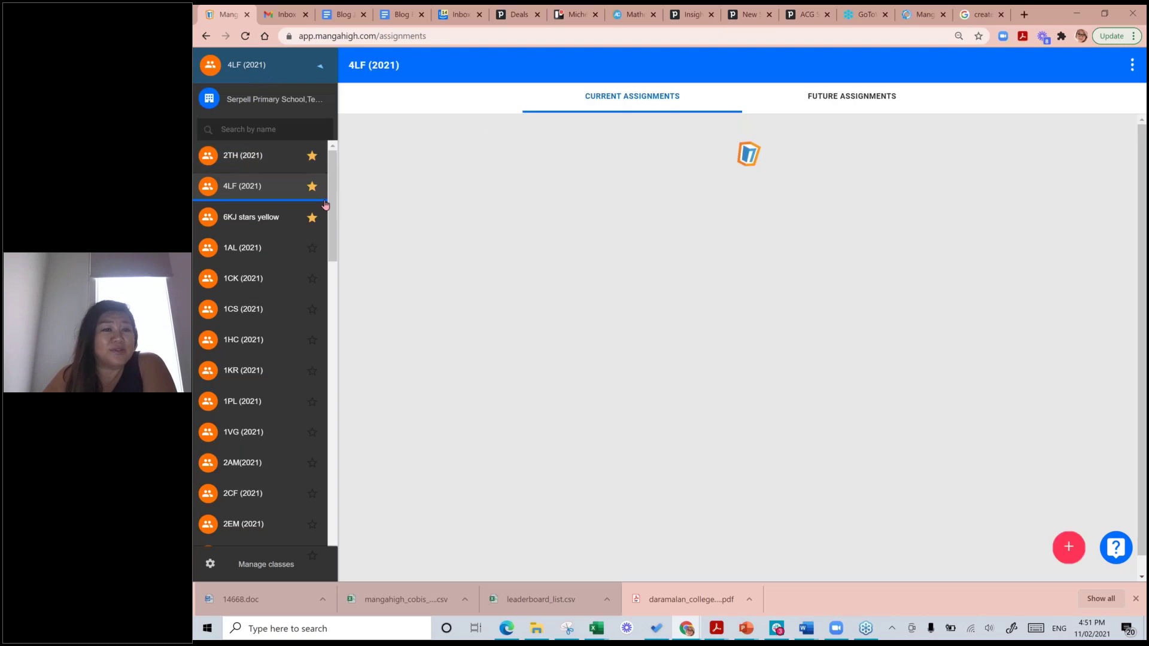
pyautogui.click(268, 70)
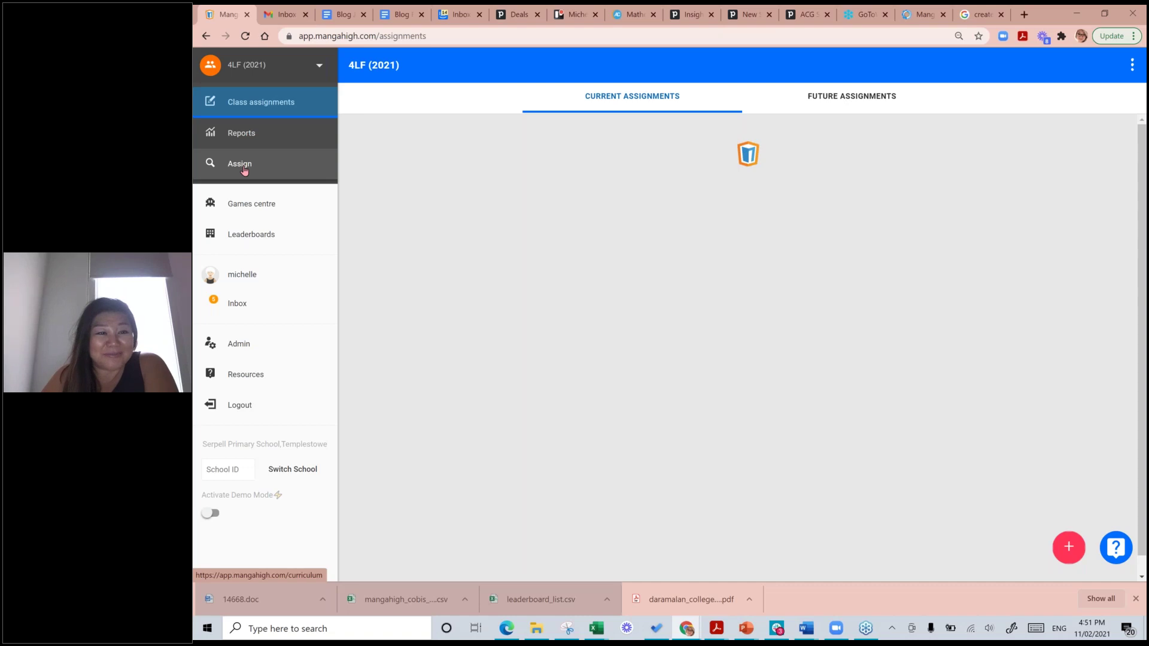
# Browse the assignable maths activities and expand Year 4, Number and Algebra, down to Number and place value
pyautogui.click(243, 165)
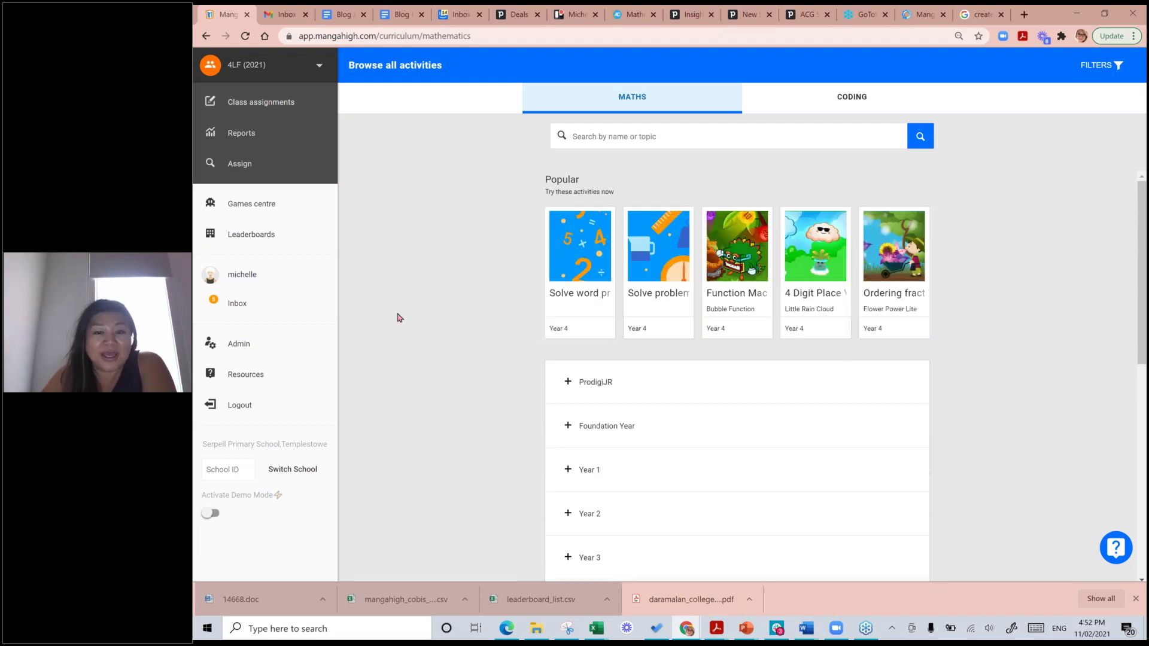
pyautogui.scroll(-4, 617, 419)
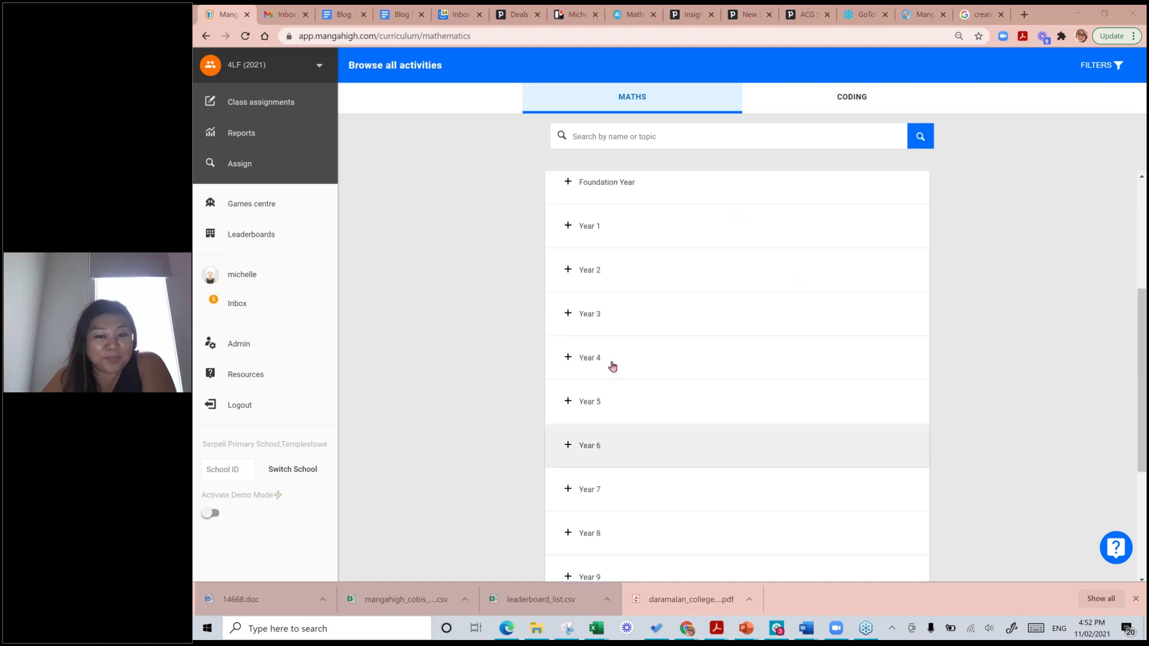
pyautogui.click(611, 366)
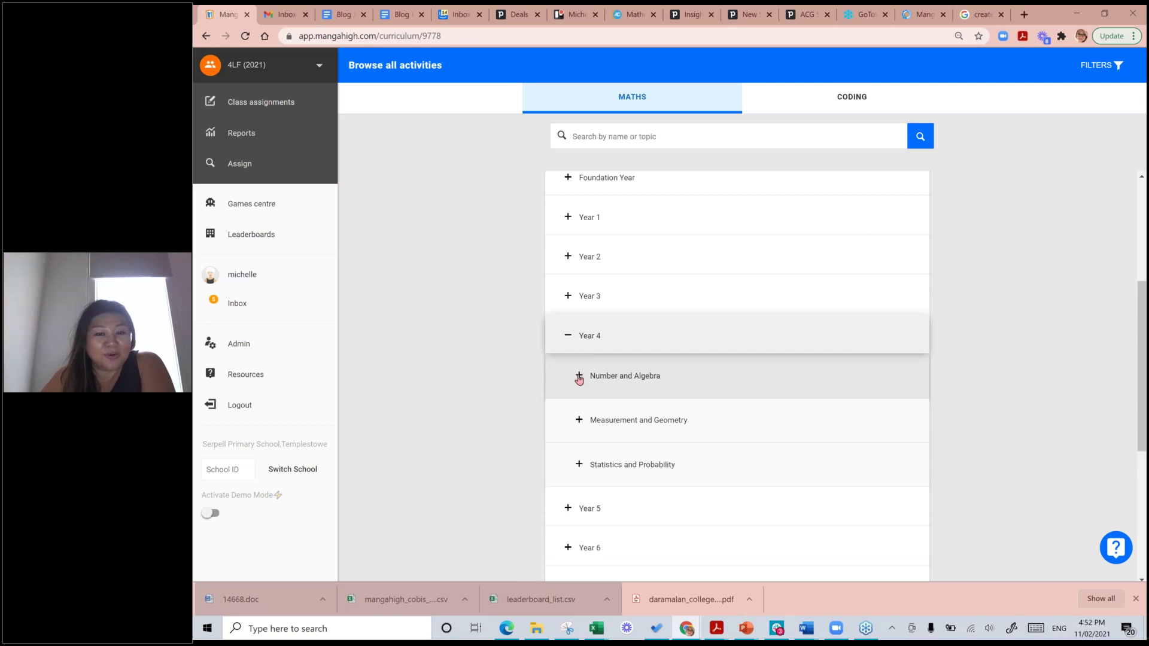
pyautogui.click(578, 377)
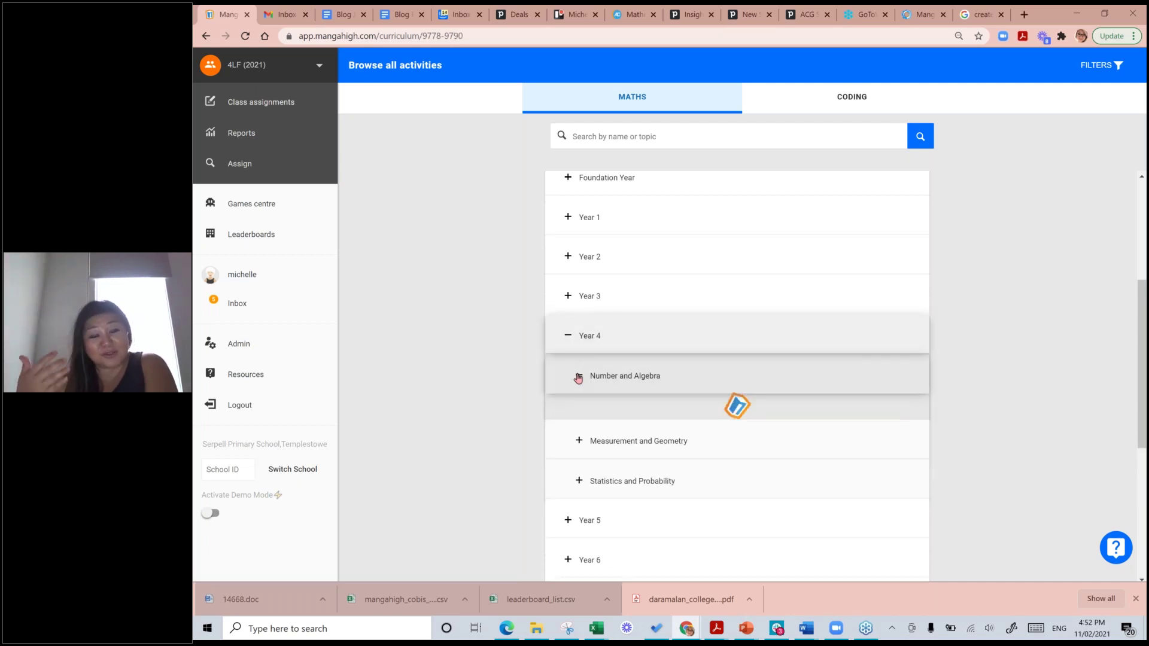
pyautogui.click(631, 419)
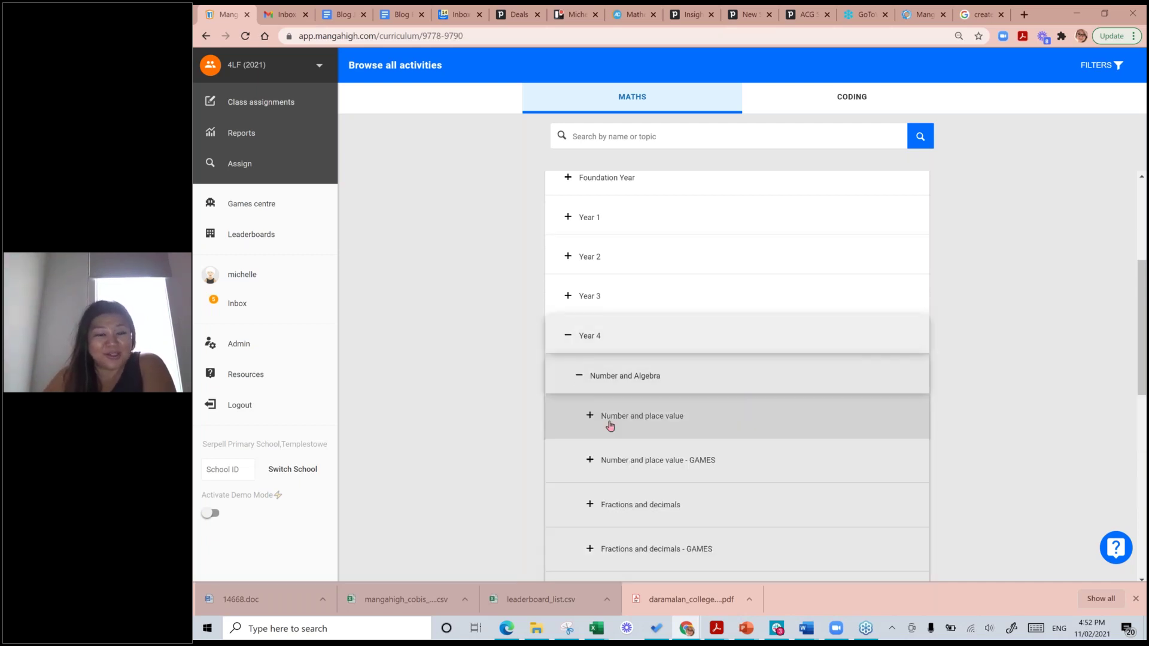
pyautogui.click(712, 464)
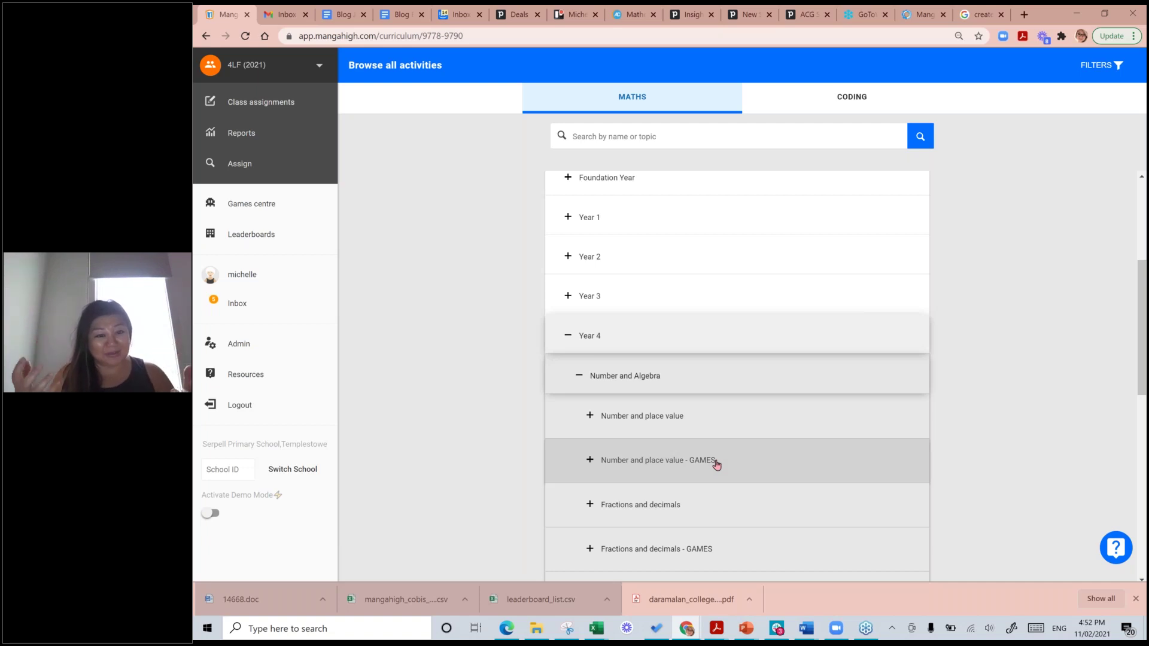
pyautogui.click(677, 425)
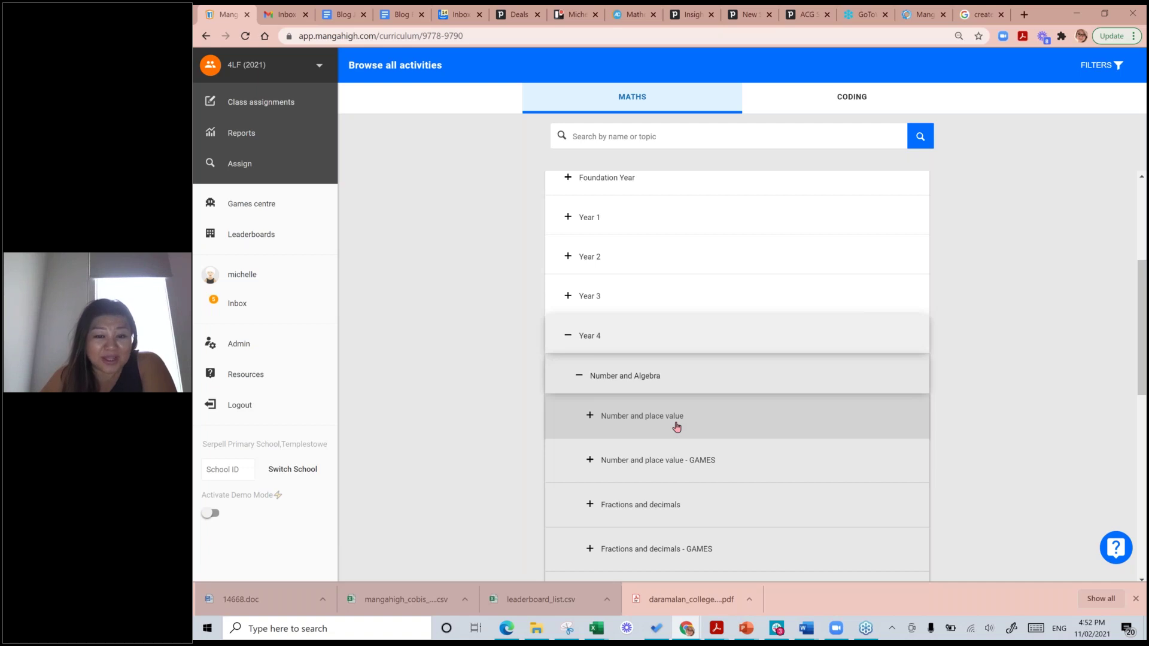
pyautogui.click(678, 414)
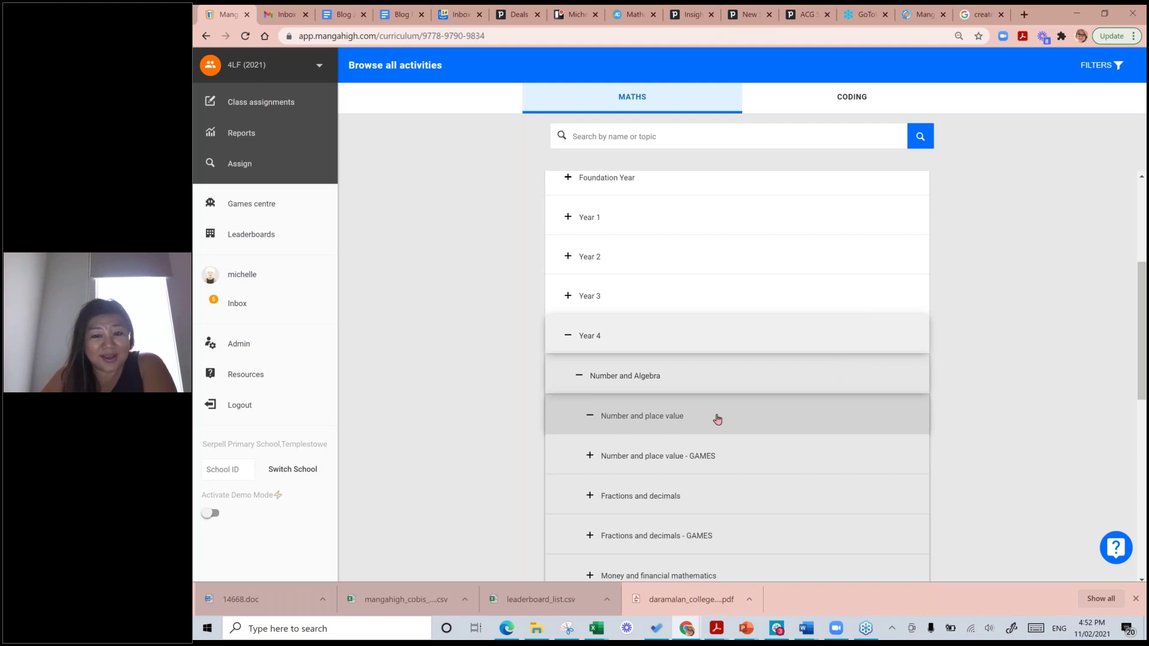
# Review the Number and place value activities, open the details of "Compose and decompose six-digit numbers", and highlight its description
pyautogui.scroll(-2, 718, 419)
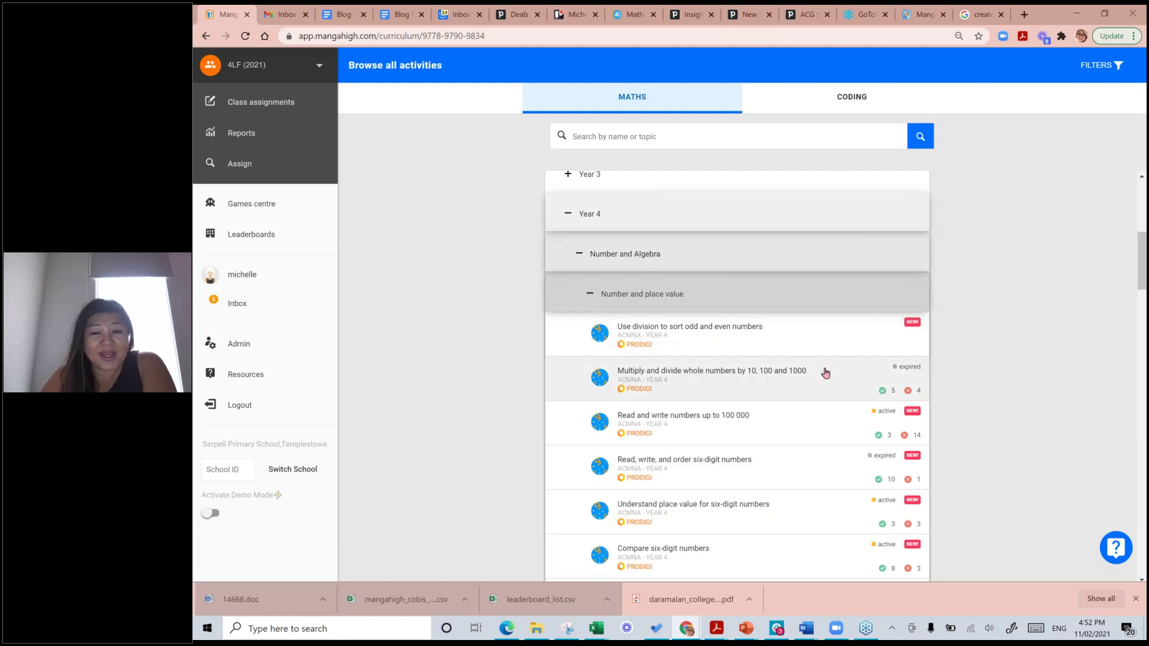
pyautogui.scroll(-1, 704, 282)
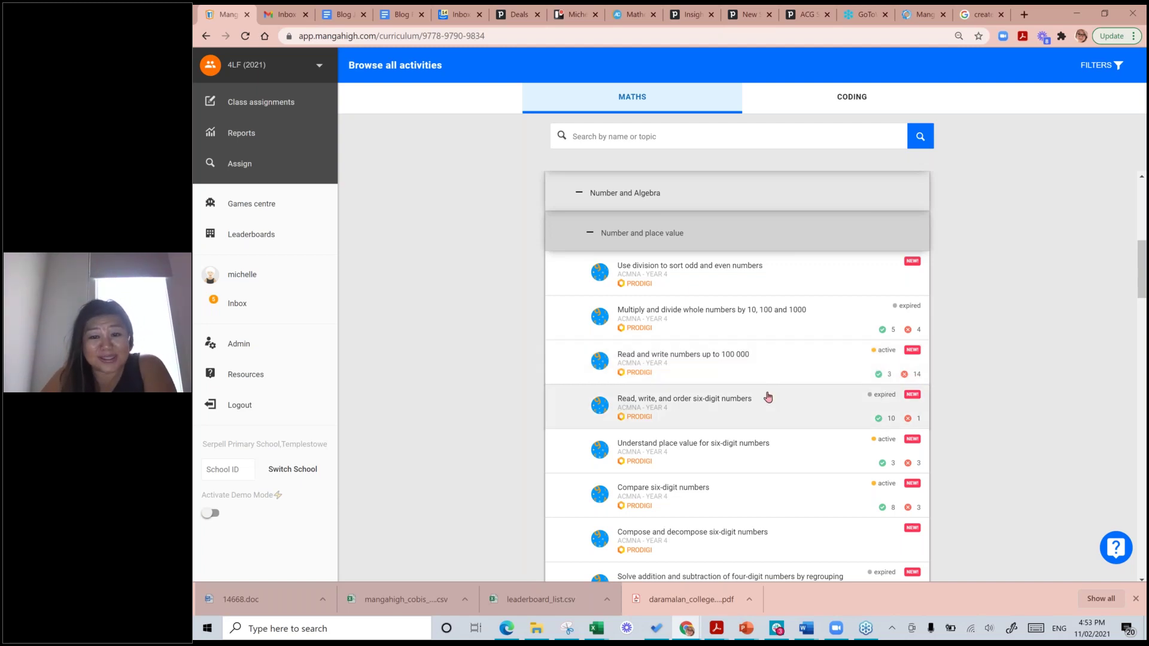
pyautogui.scroll(-1, 767, 397)
pyautogui.scroll(-1, 715, 414)
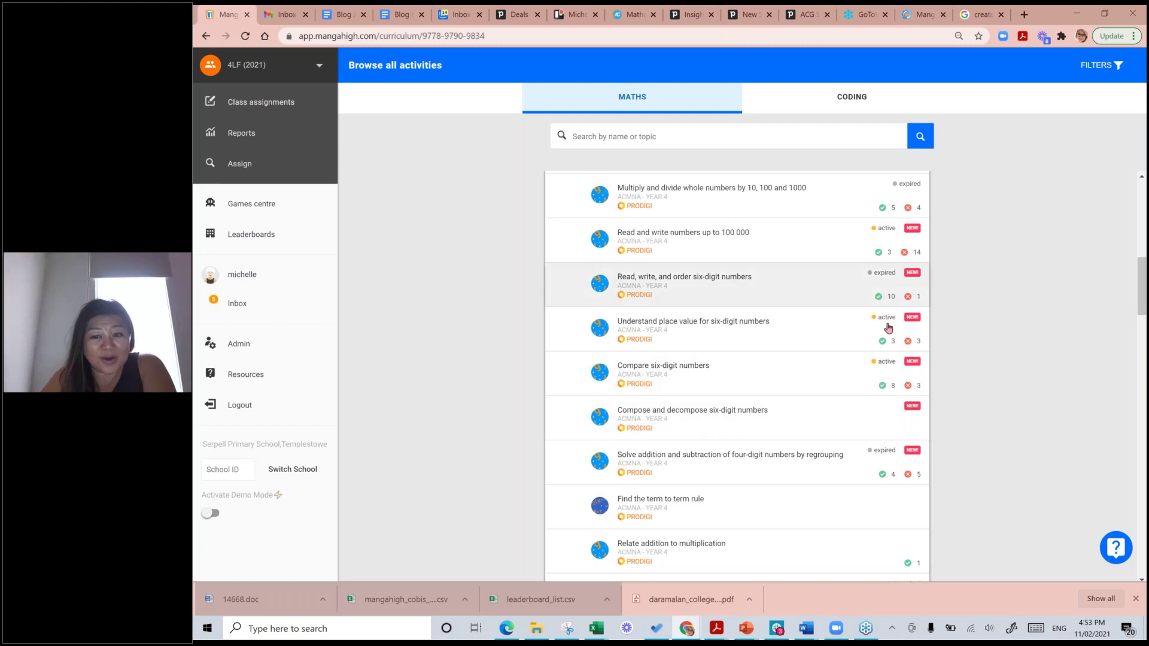
pyautogui.click(751, 427)
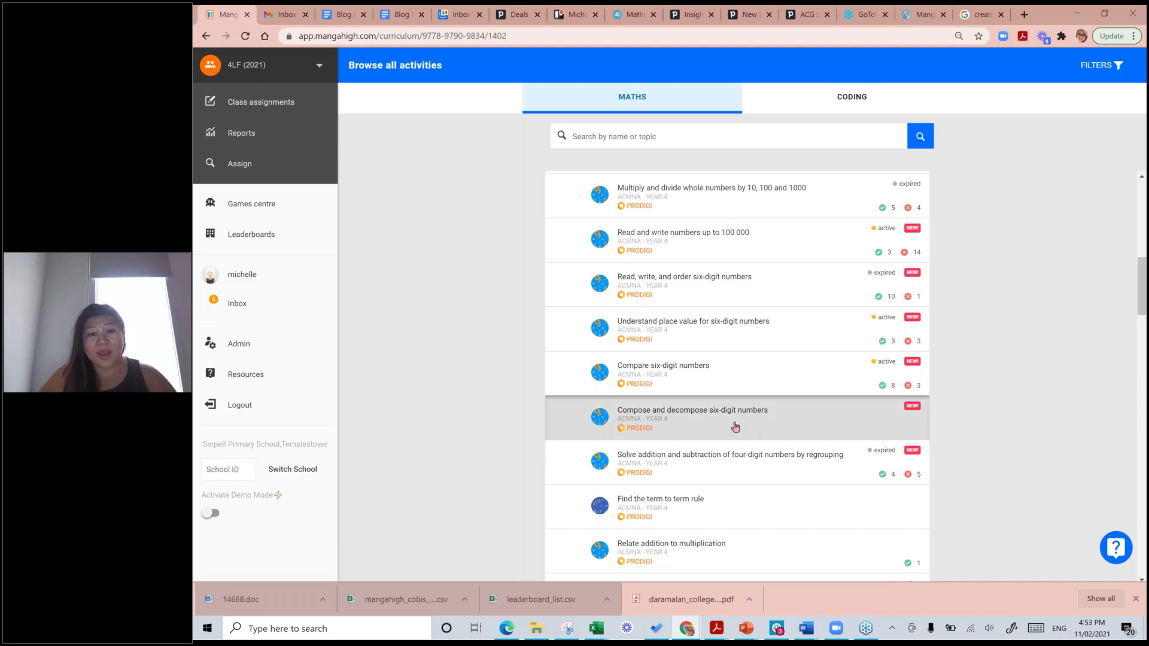
pyautogui.click(735, 426)
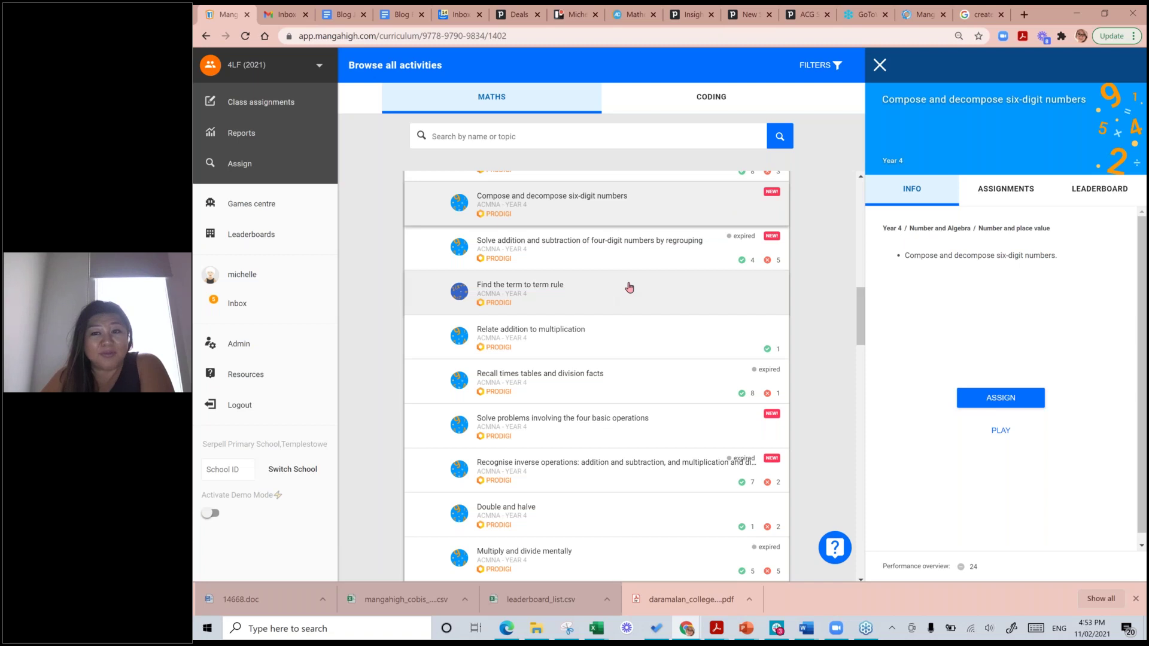
pyautogui.tripleClick(1054, 256)
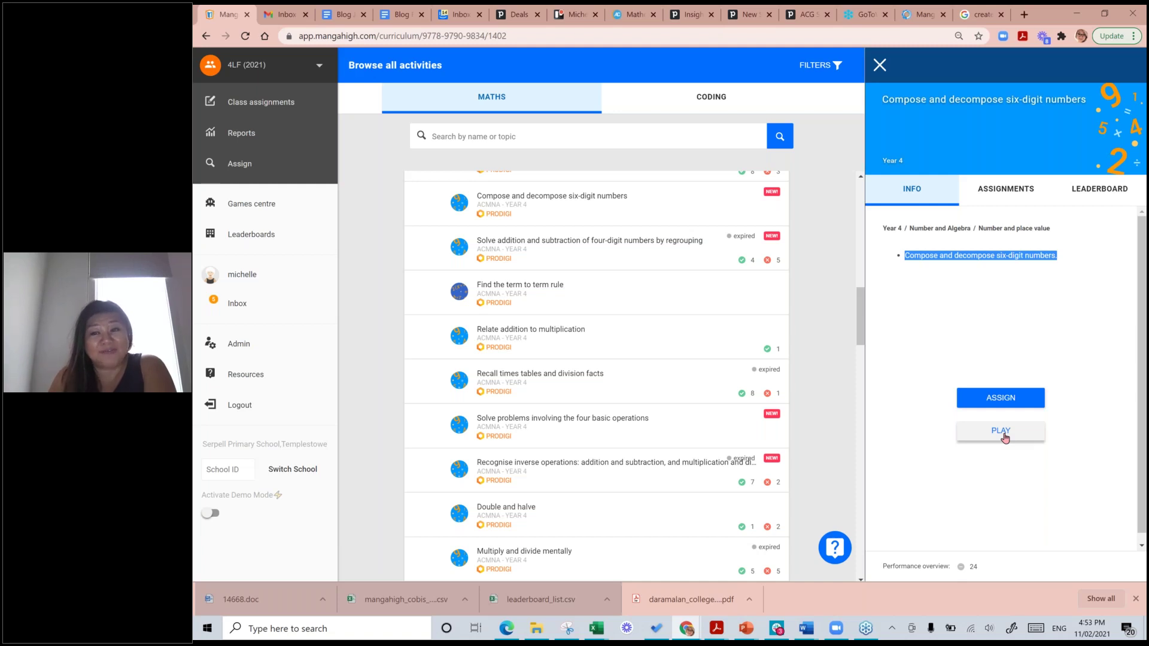
# Start assigning the "Compose and decompose six-digit numbers" activity and set its due date to Thu, 18 Feb 2021
pyautogui.click(1001, 406)
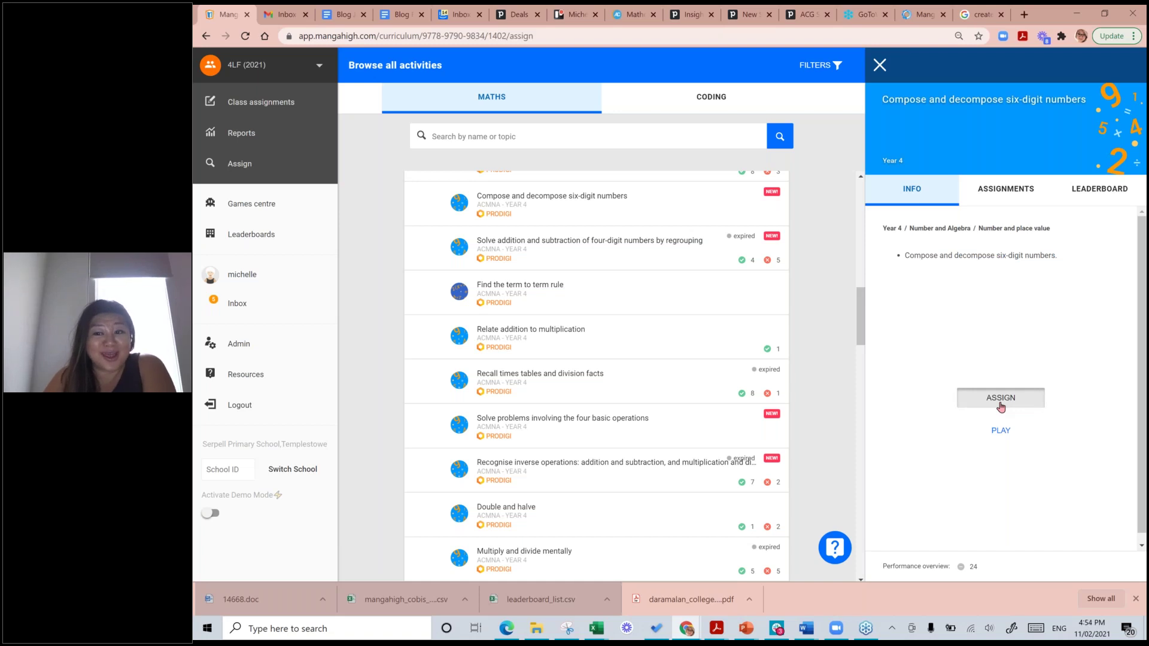
pyautogui.click(1001, 406)
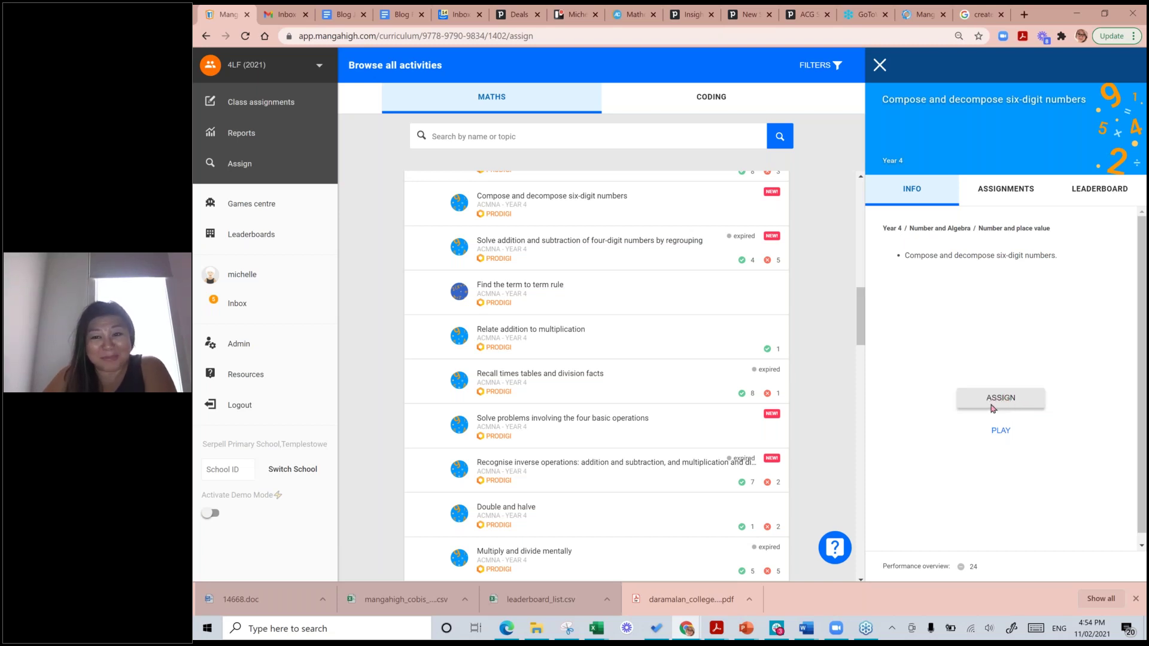
pyautogui.click(993, 407)
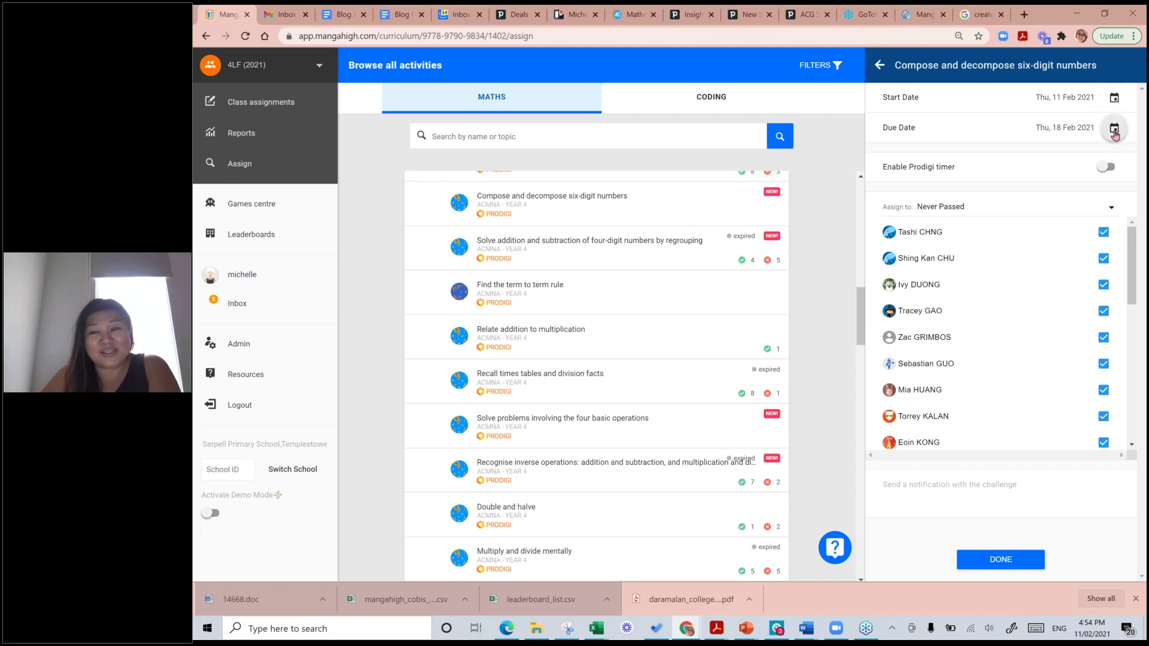
pyautogui.click(1114, 128)
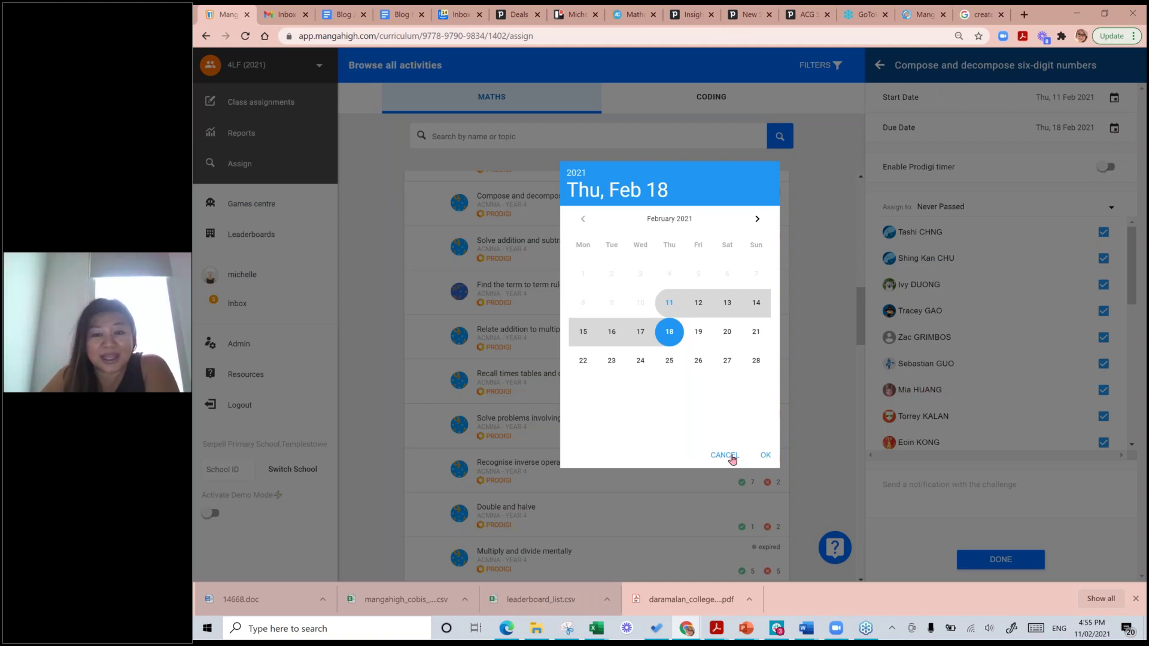
pyautogui.click(784, 374)
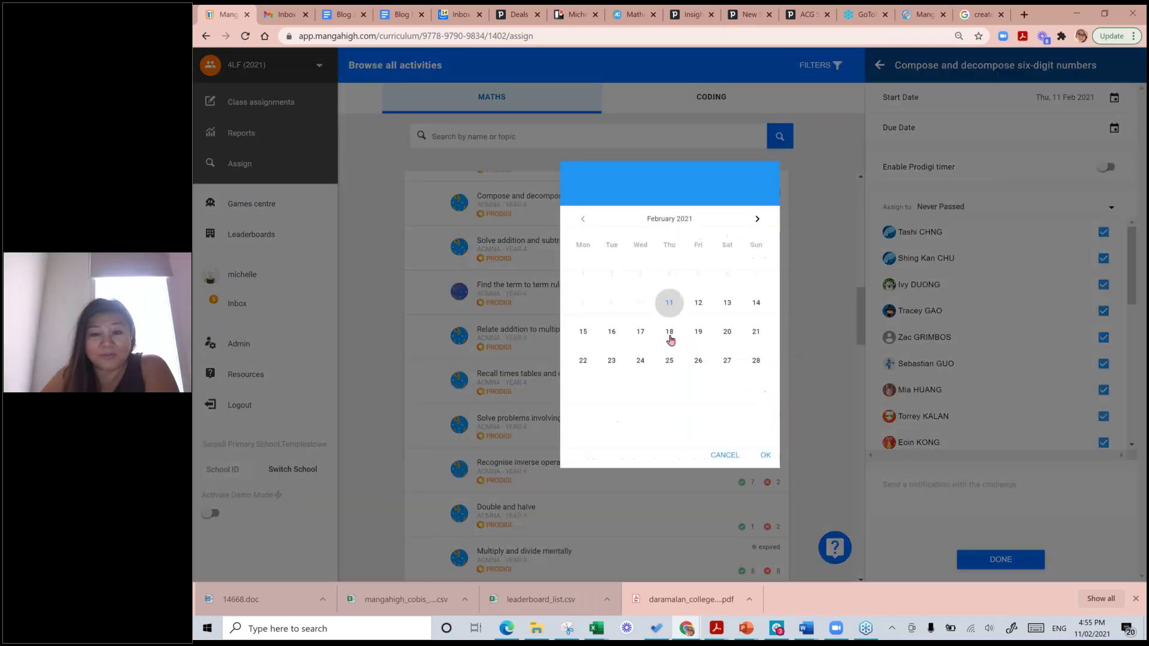
pyautogui.click(669, 331)
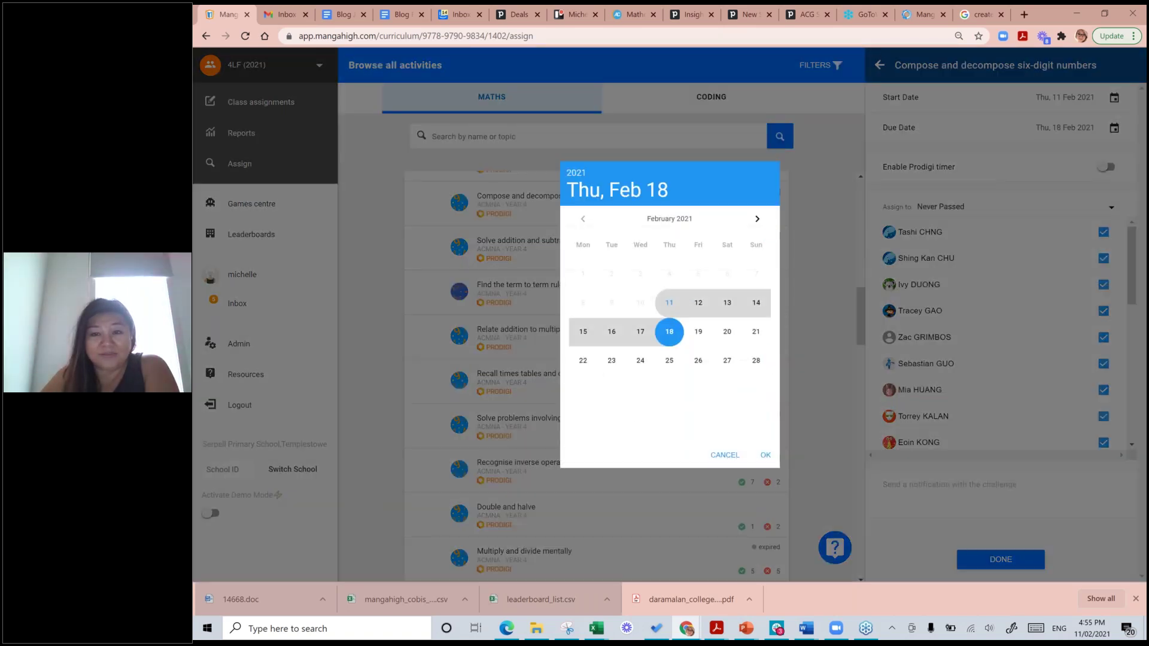
pyautogui.click(785, 454)
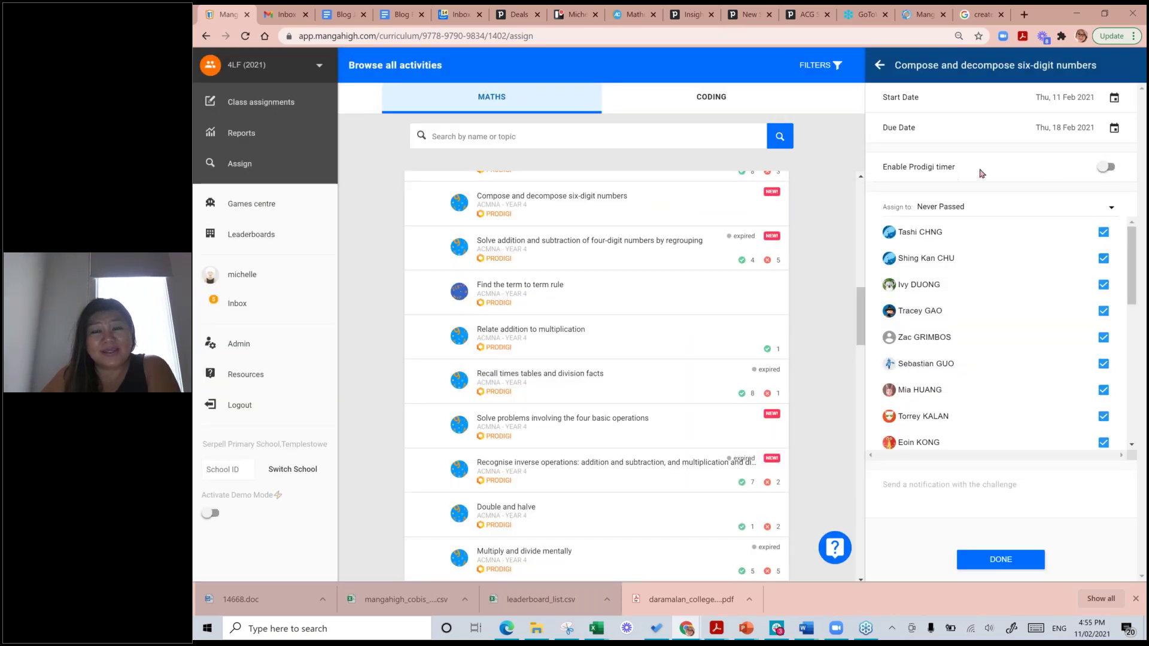
# Turn the Prodigi timer on and off again, and switch the assignment's recipients to All and back to Never Passed
pyautogui.click(1110, 170)
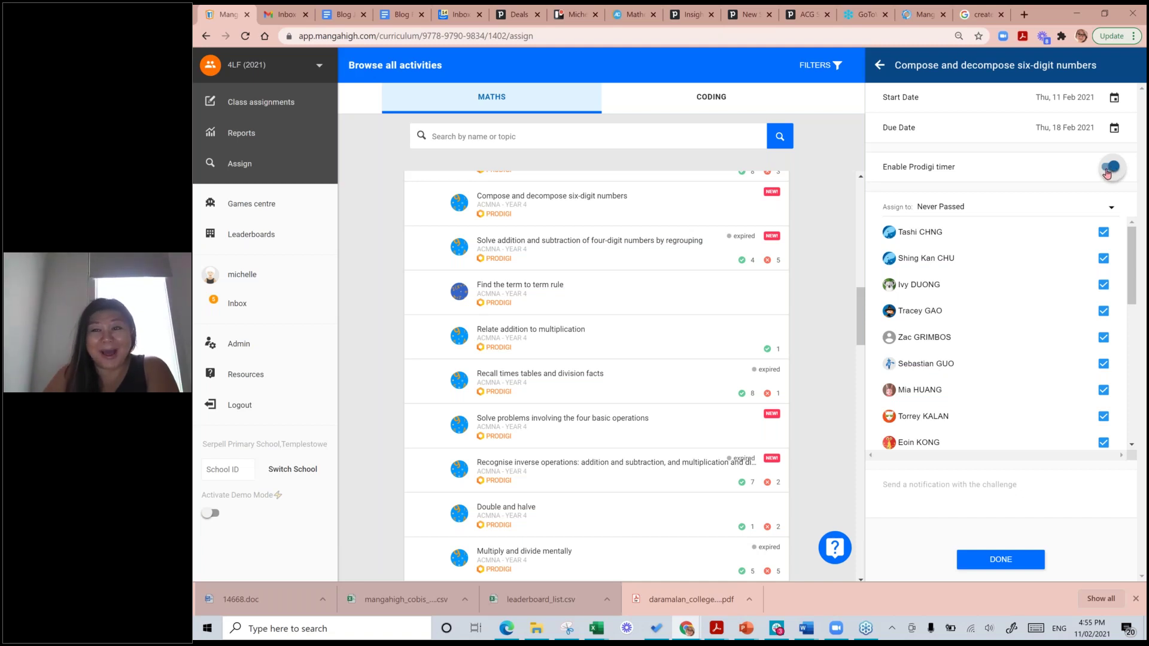
pyautogui.click(1107, 173)
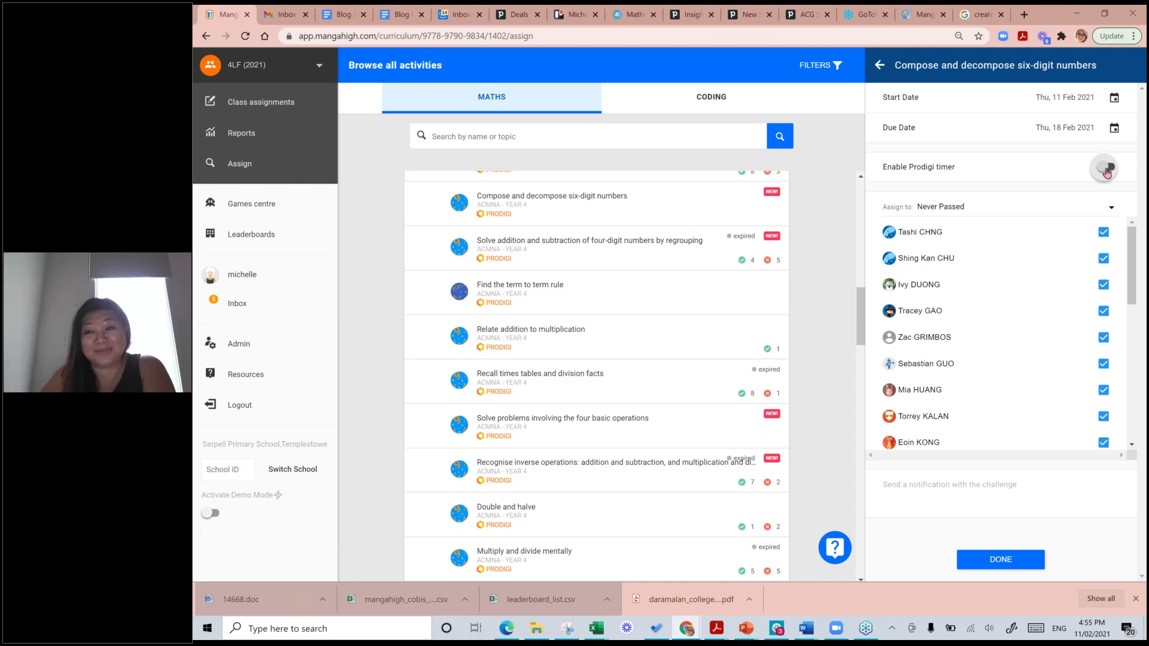
pyautogui.click(1111, 207)
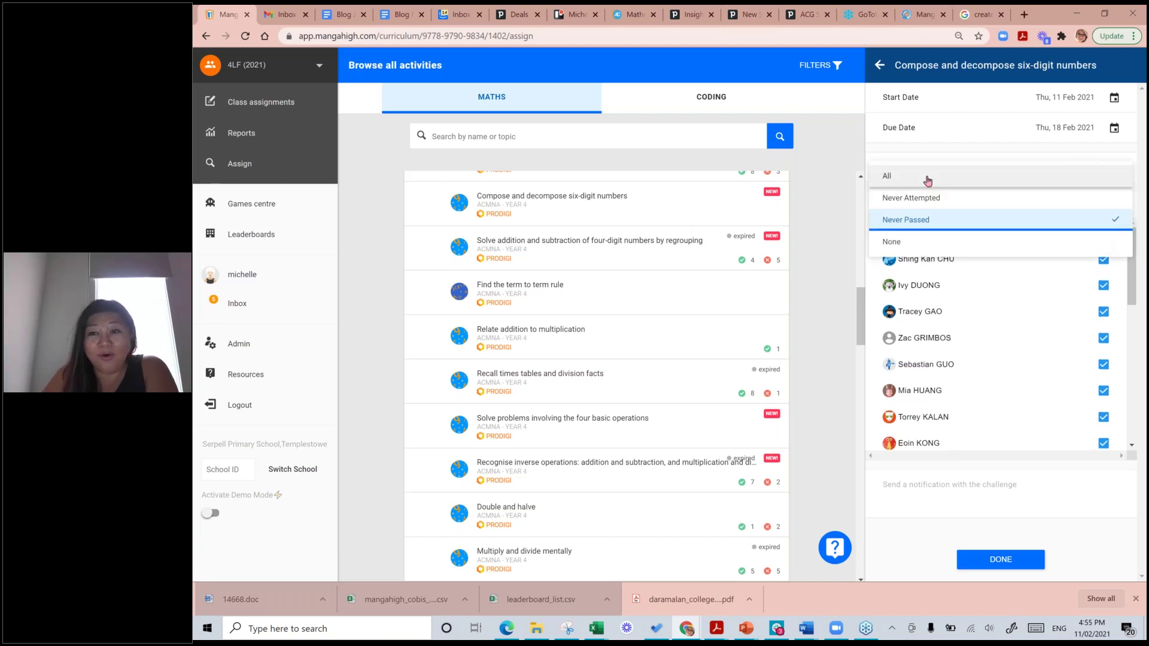
pyautogui.click(927, 179)
pyautogui.click(1111, 206)
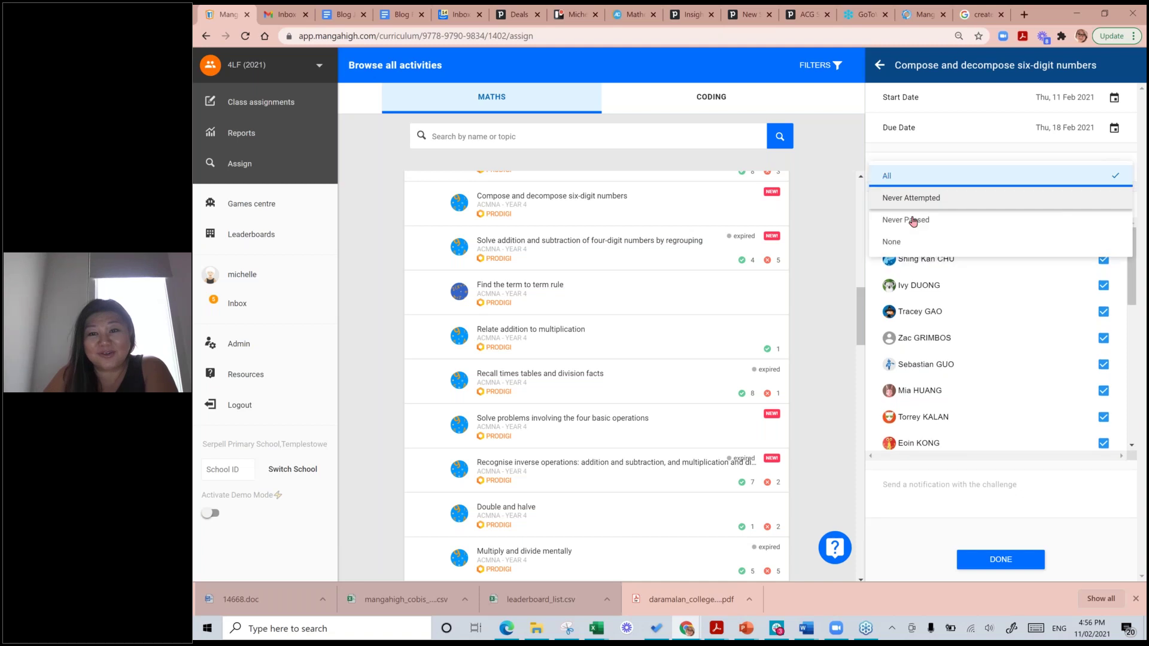
pyautogui.click(912, 221)
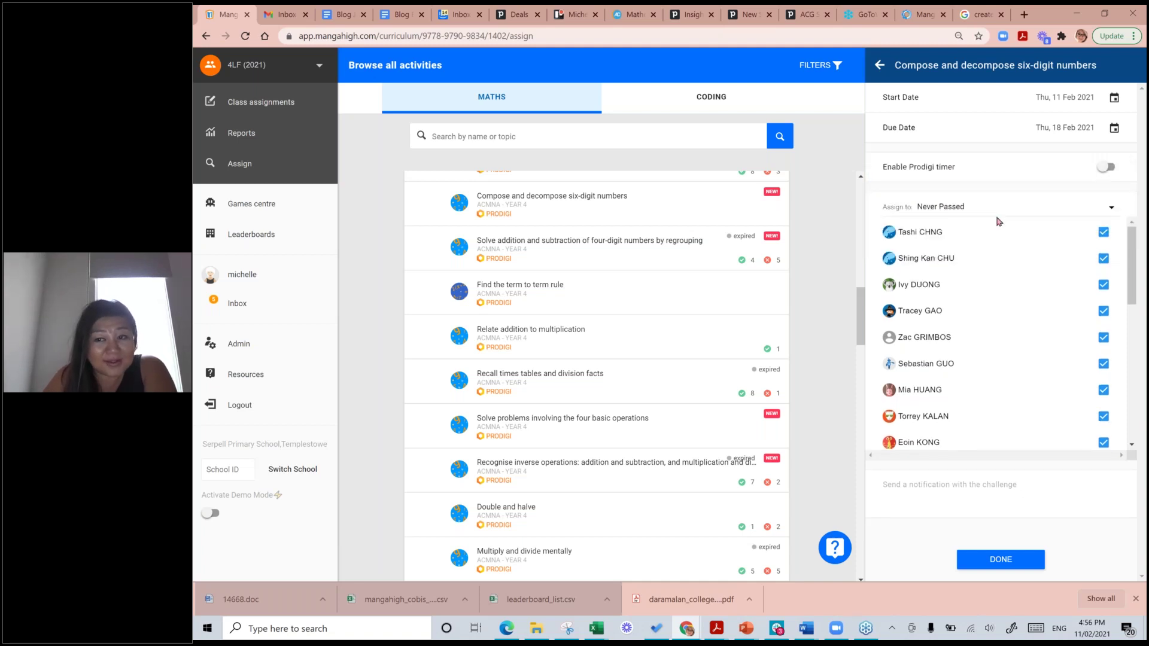
# Exclude the second, third and fifth listed students from the recipients and finish assigning "Compose and decompose six-digit numbers"
pyautogui.click(1103, 259)
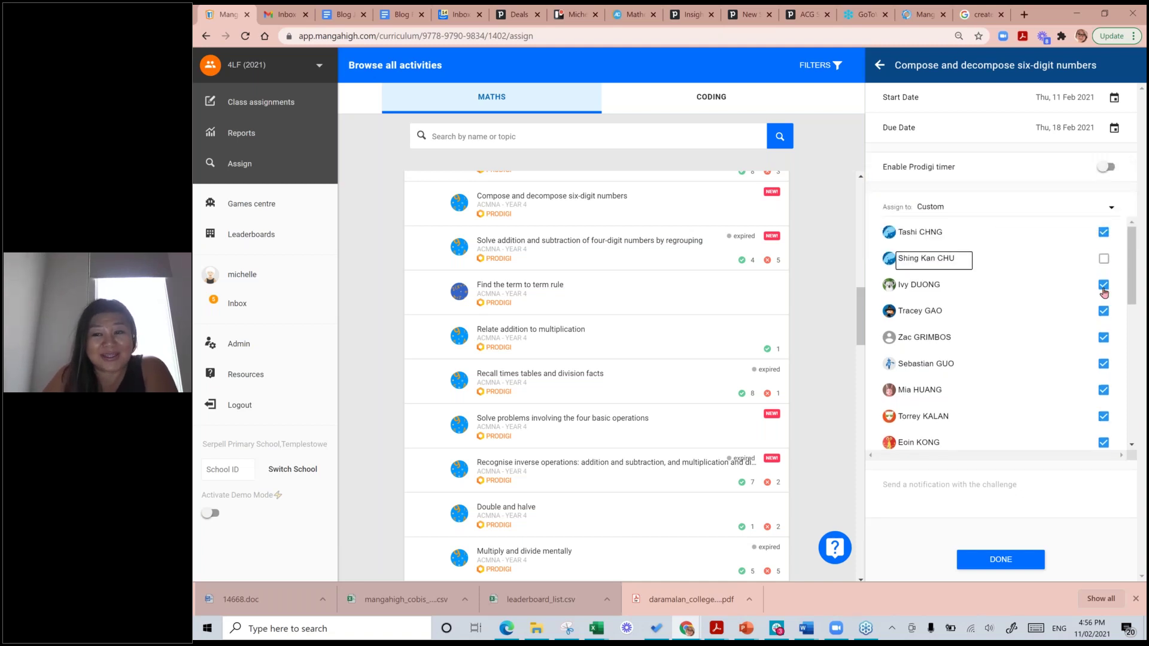
pyautogui.click(1103, 286)
pyautogui.click(1083, 341)
pyautogui.click(1103, 338)
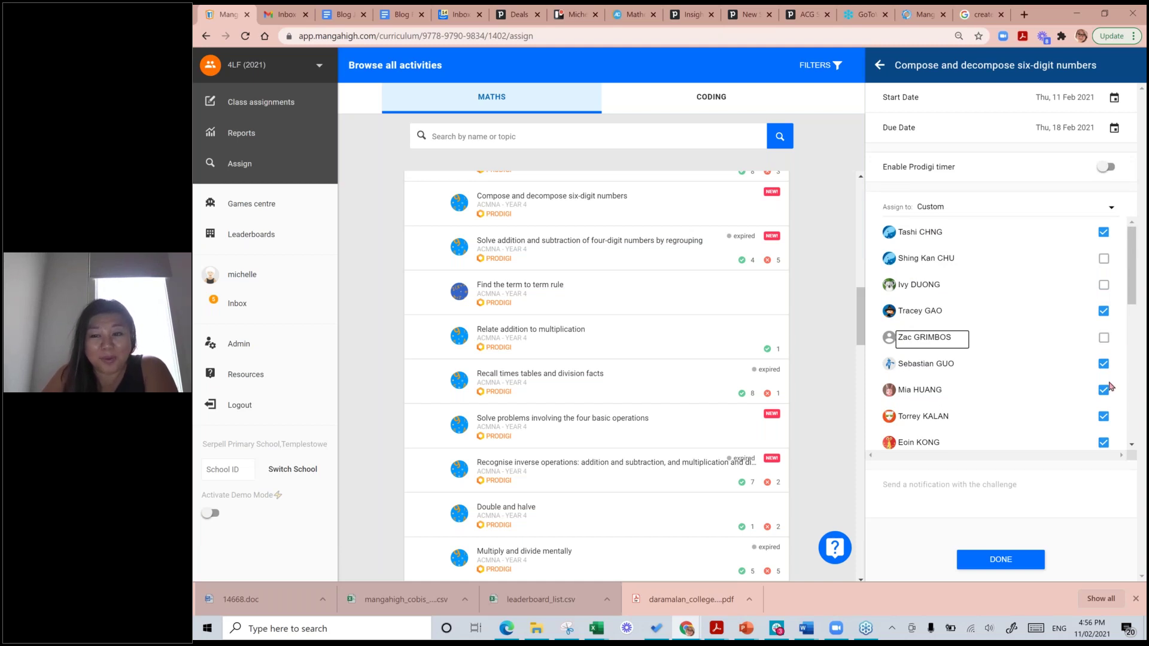
pyautogui.click(1000, 559)
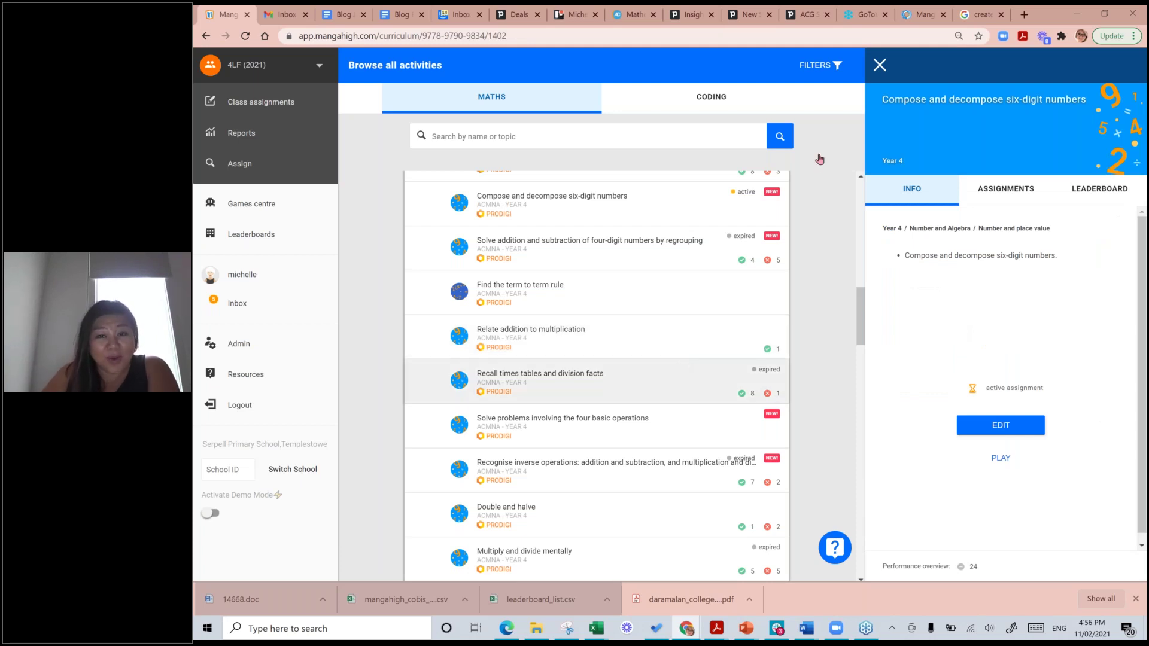
# Collapse Year 4 Number and place value, then expand and review Number and place value - GAMES before collapsing it again
pyautogui.moveTo(864, 323); pyautogui.dragTo(856, 286)
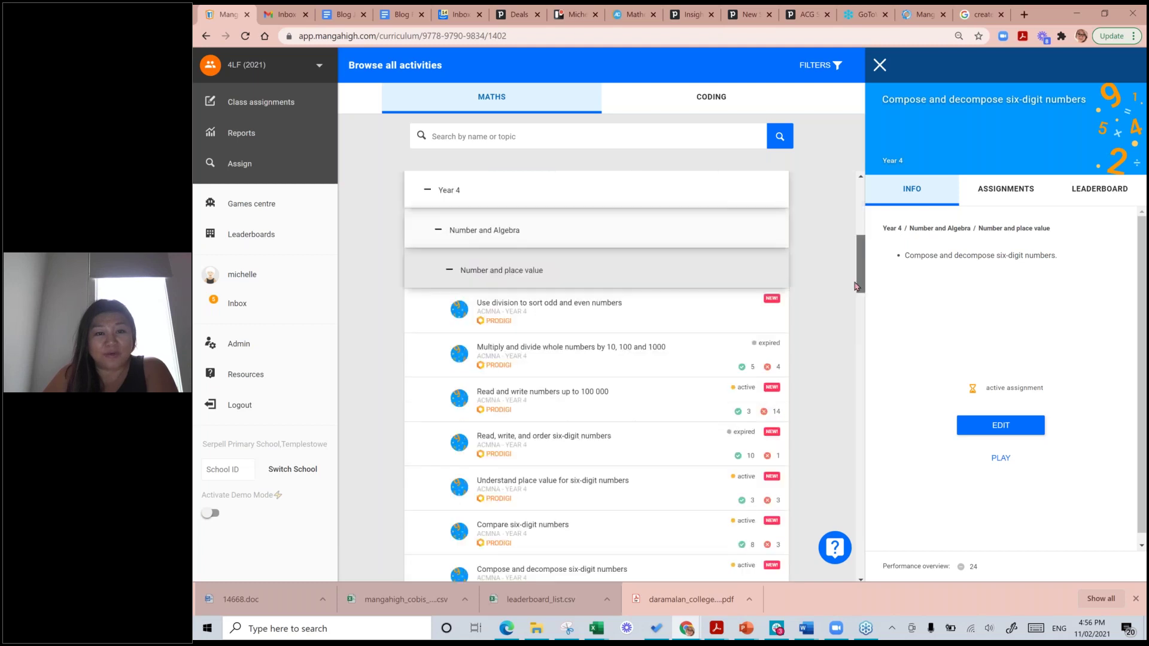
pyautogui.scroll(-1, 856, 286)
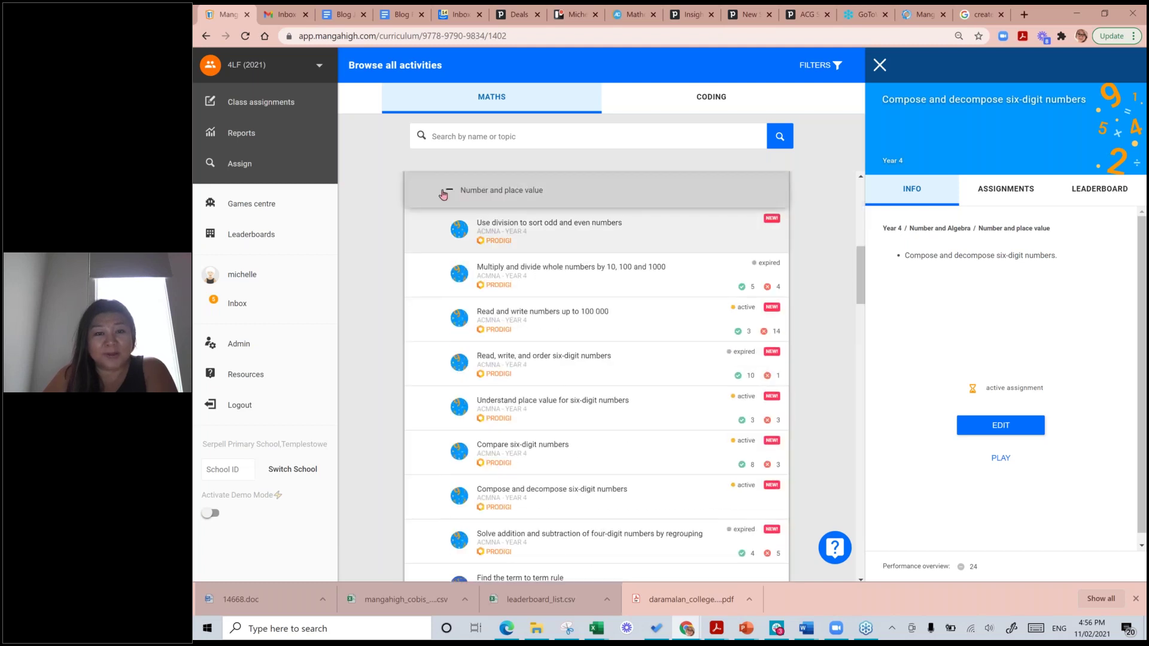
pyautogui.click(450, 192)
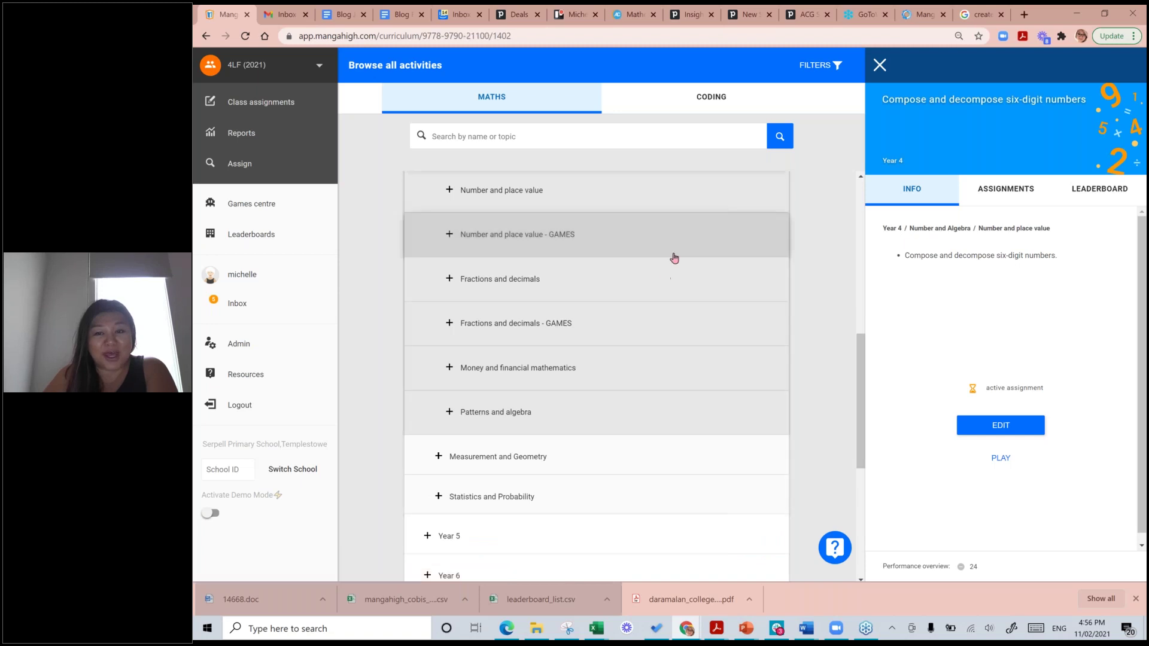
pyautogui.click(610, 250)
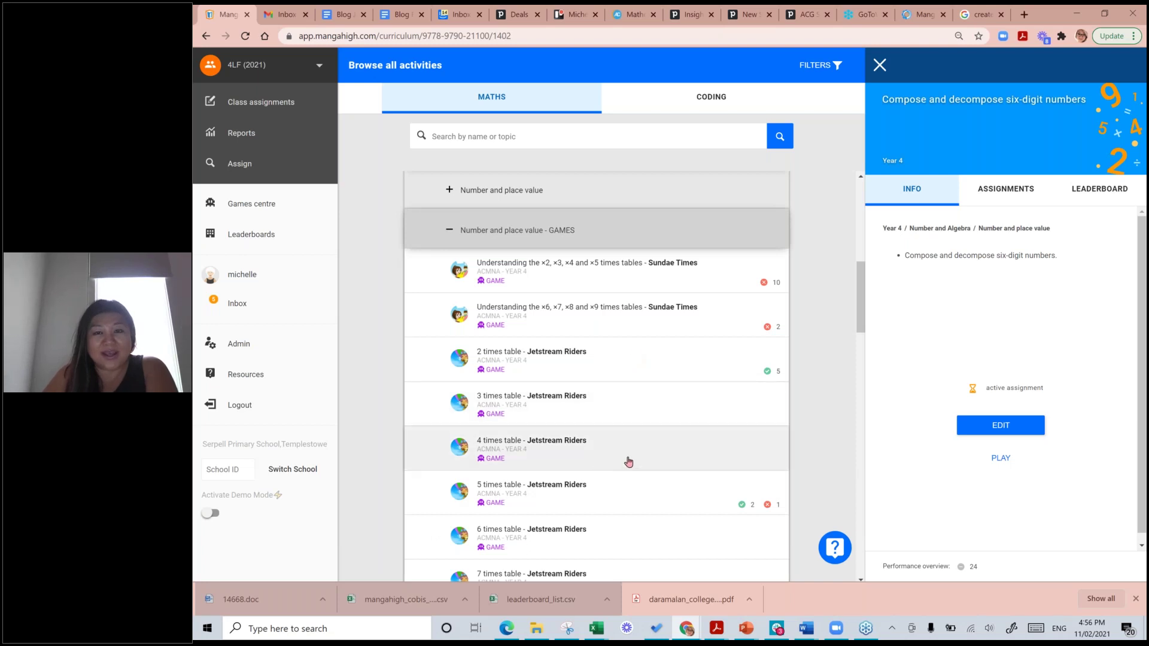
pyautogui.click(480, 239)
# Search the maths activities for "fractions" and open the details of "Find a fraction of an amount: standard examples"
pyautogui.click(448, 137)
pyautogui.write('fractions')
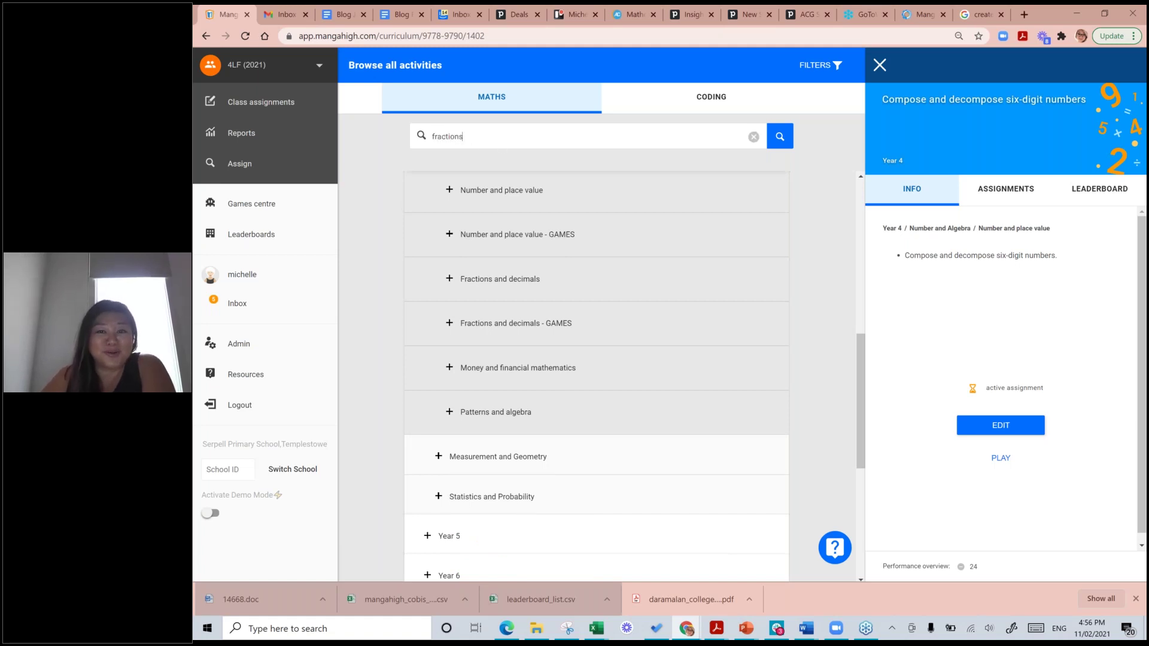
pyautogui.click(780, 139)
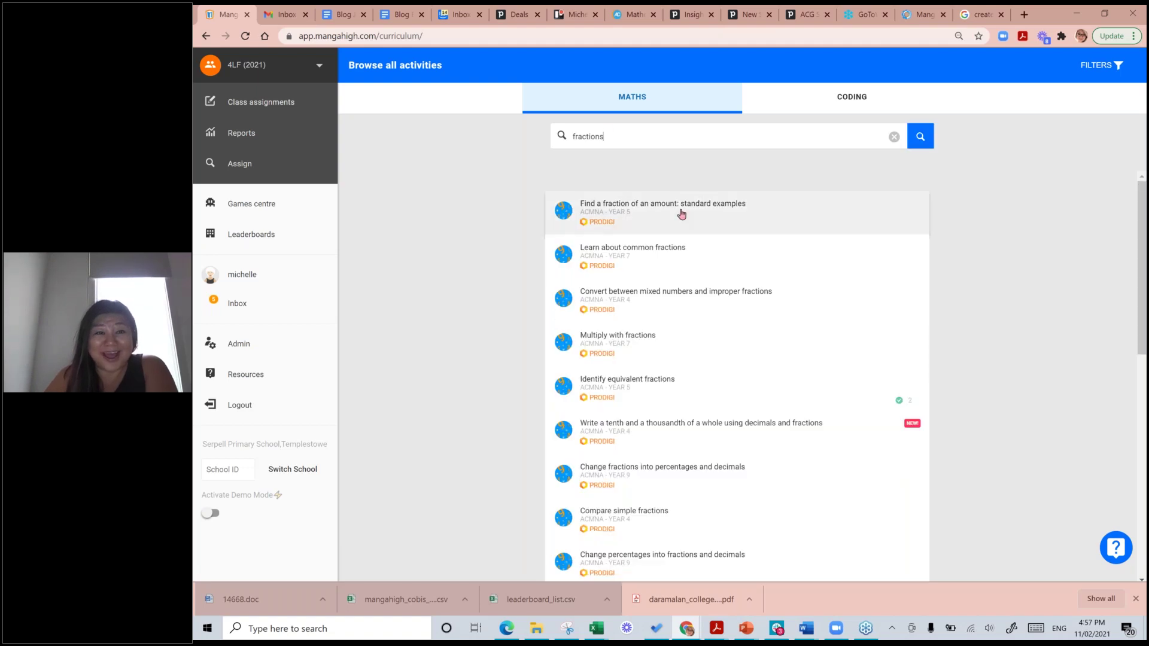
pyautogui.click(704, 207)
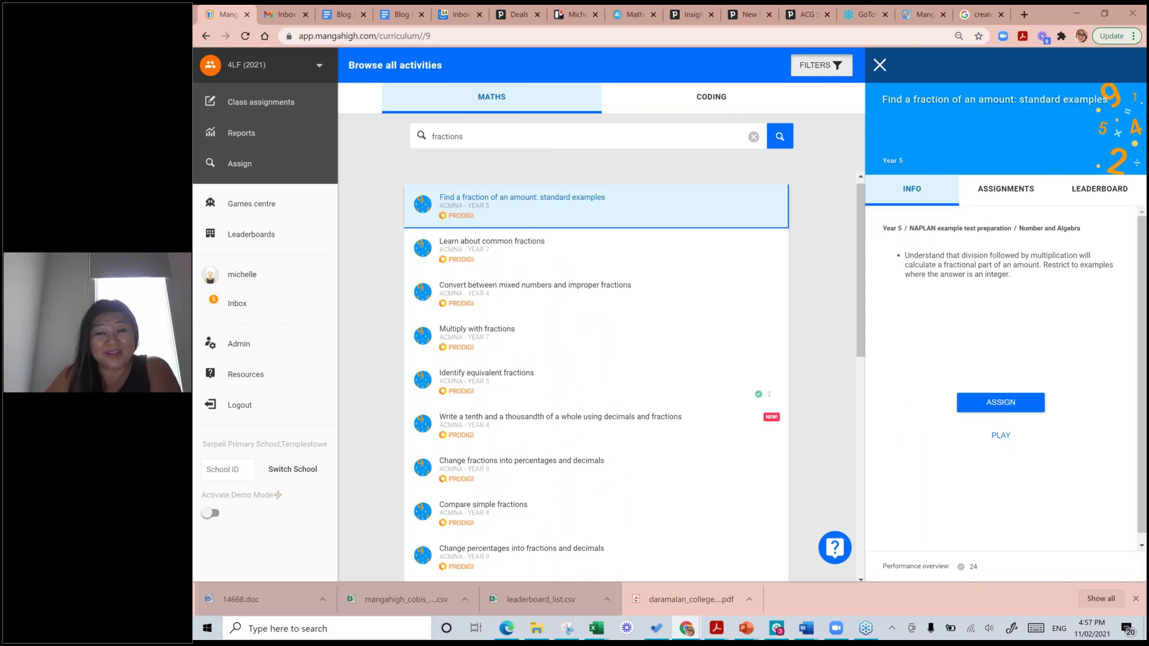
# Filter the fractions search results by type to show only Games
pyautogui.click(821, 65)
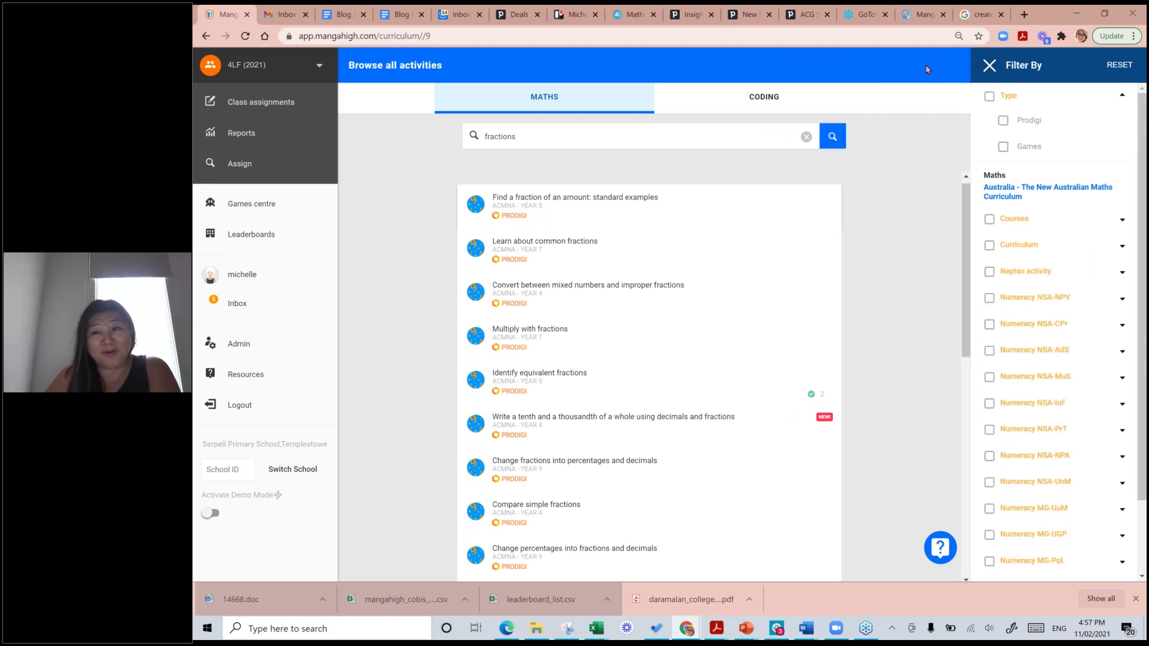
pyautogui.click(1003, 147)
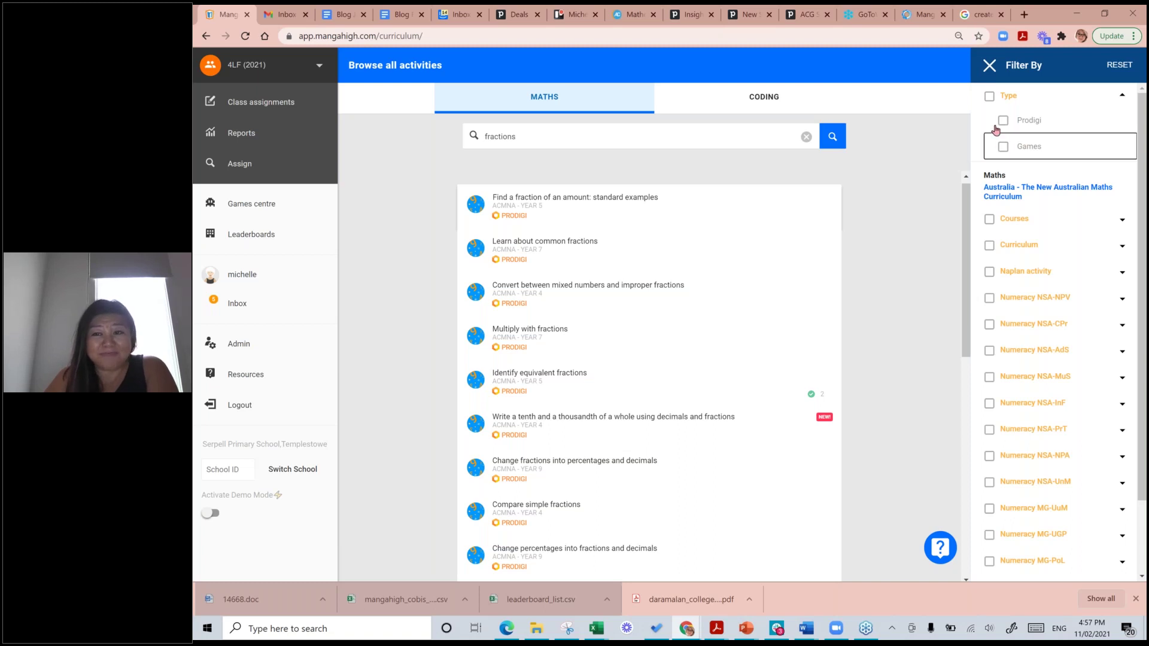
pyautogui.click(1003, 150)
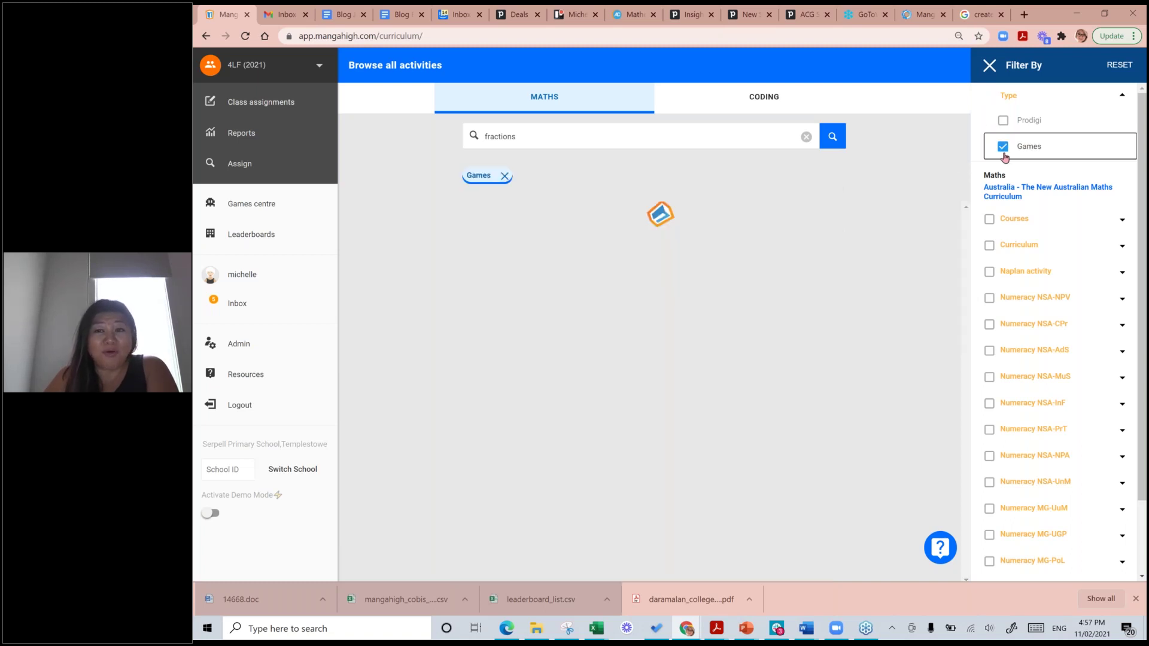
# Expand the Courses filter to review its options, and view the details of the Jabara activity "More complex fractions, x as the coefficient"
pyautogui.click(1121, 223)
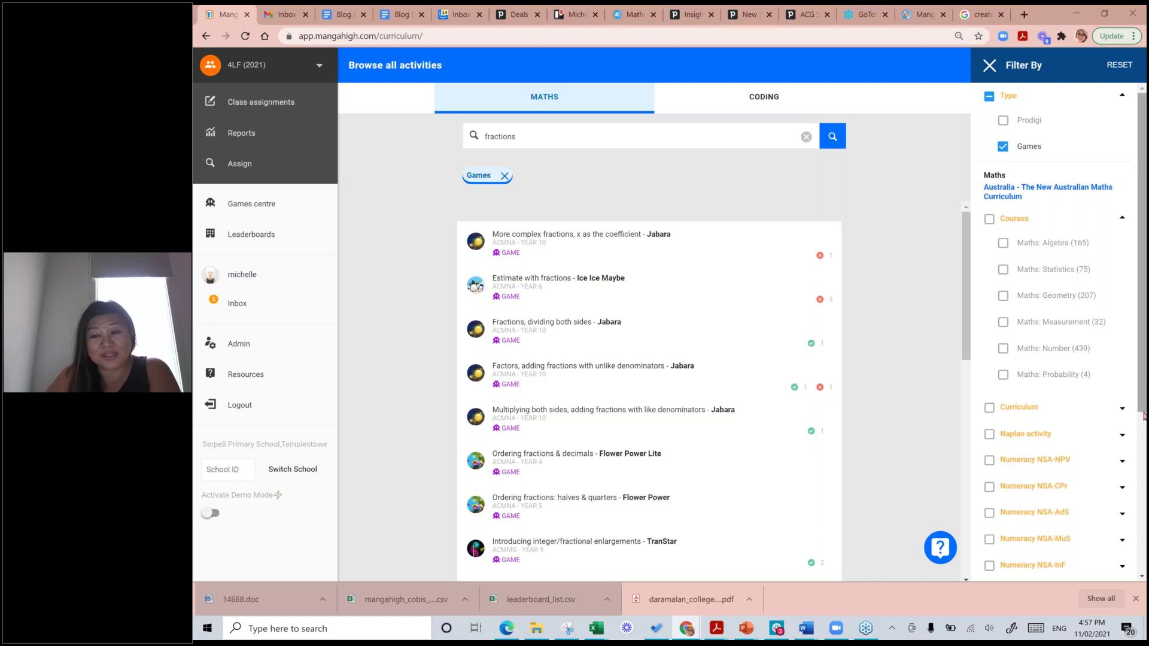
pyautogui.moveTo(1143, 416); pyautogui.dragTo(1141, 506)
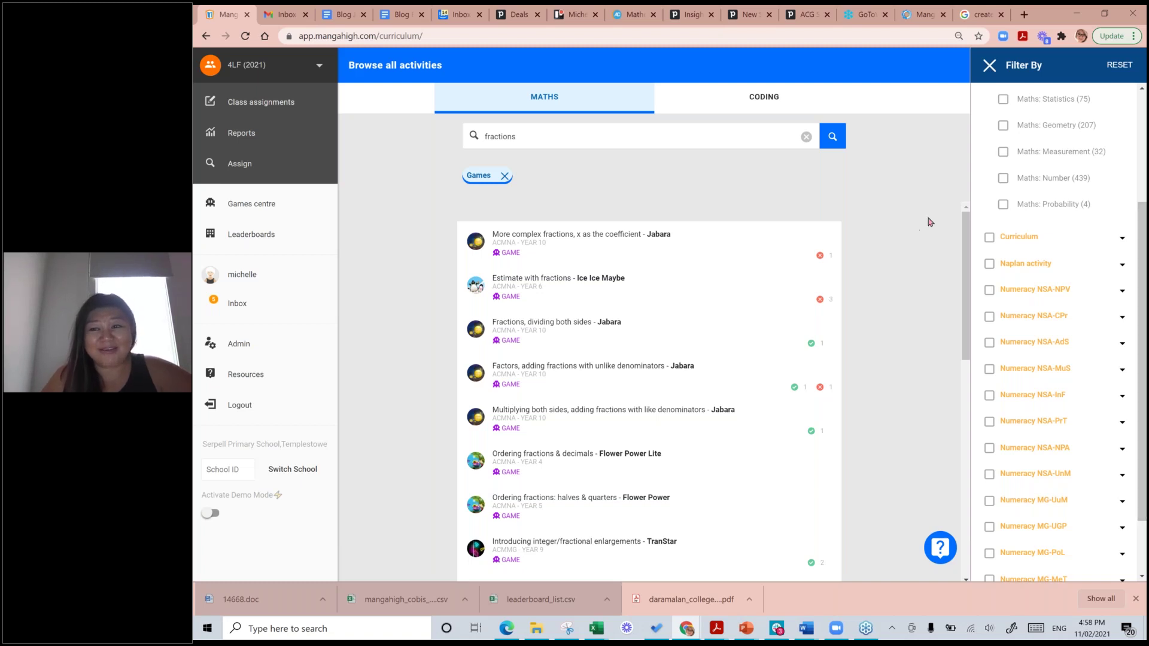
pyautogui.click(686, 260)
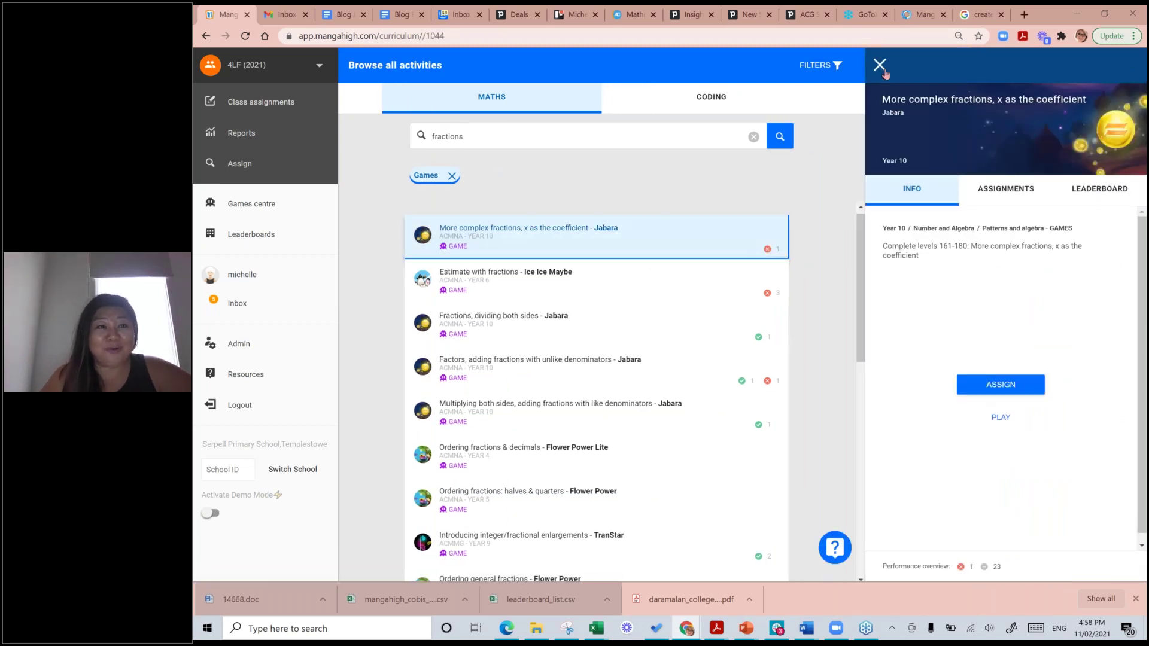
pyautogui.click(213, 163)
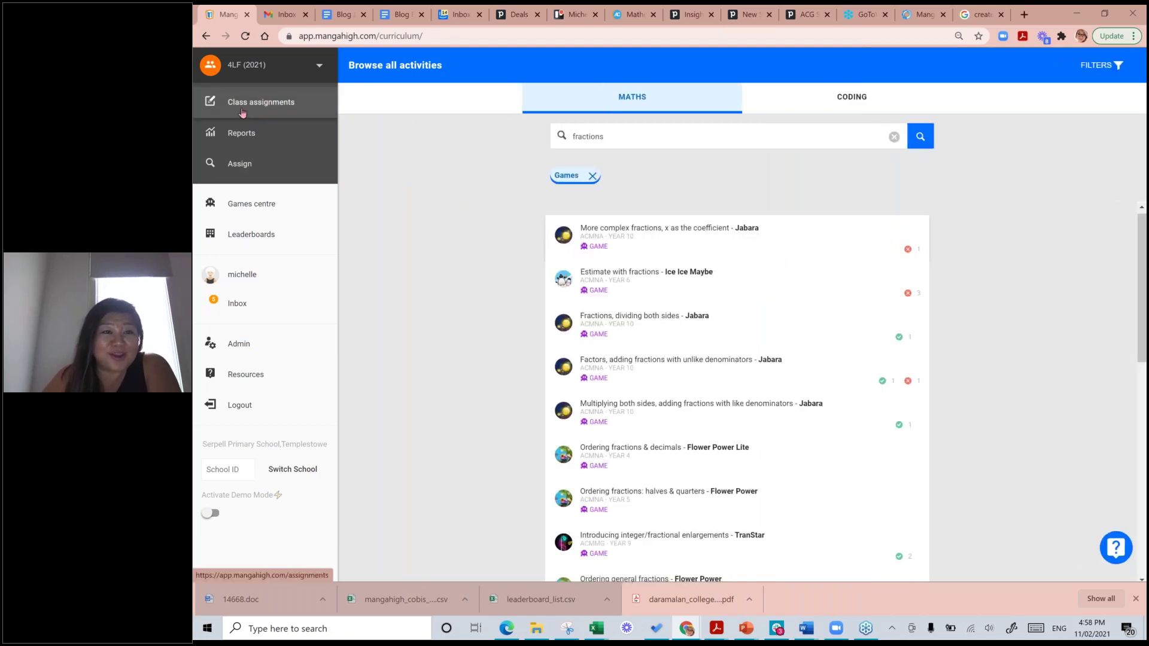
# Open the 4LF (2021) class assignments and review the student results for "Understand place value for six-digit numbers"
pyautogui.click(242, 113)
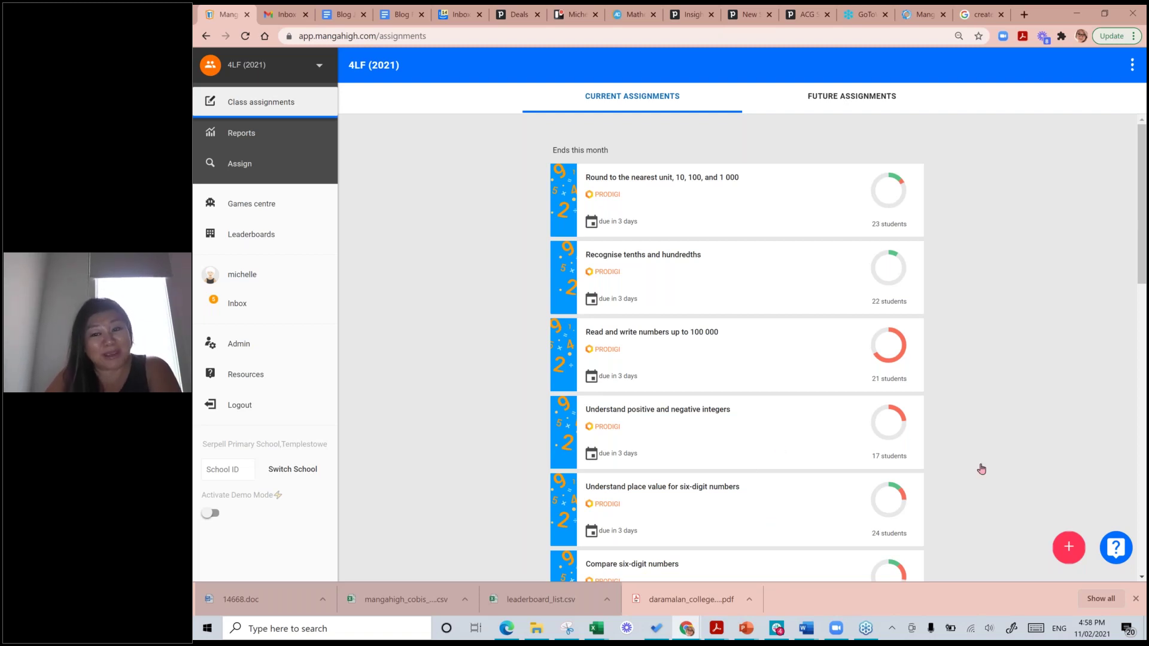
pyautogui.scroll(-2, 800, 402)
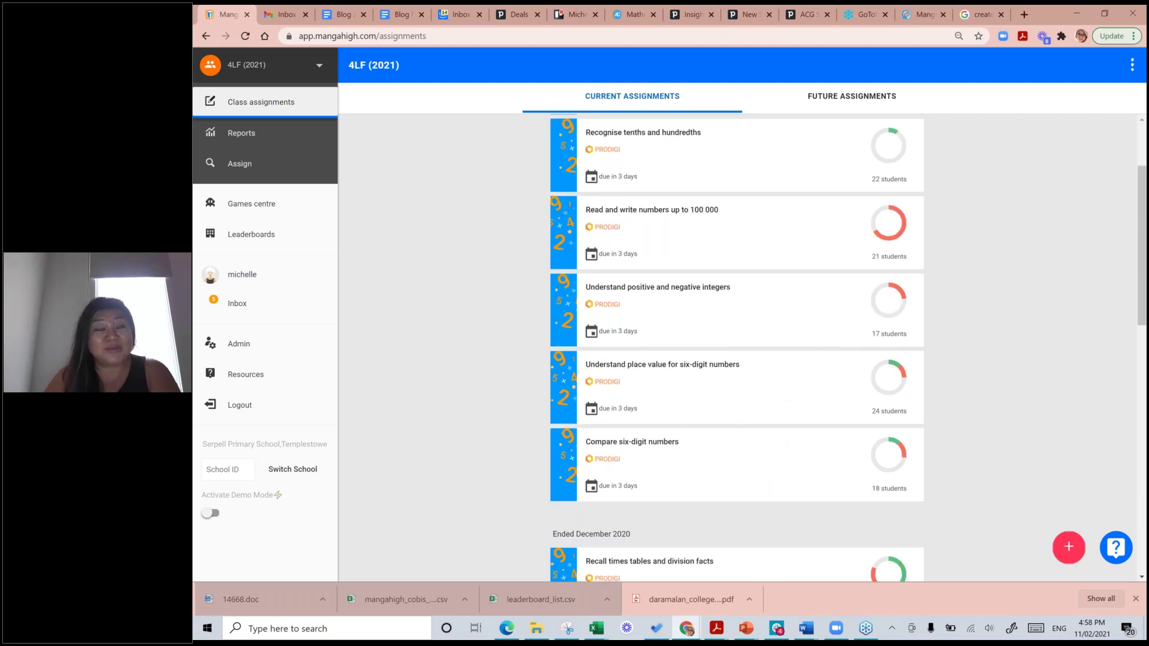
pyautogui.scroll(-1, 816, 317)
pyautogui.click(816, 317)
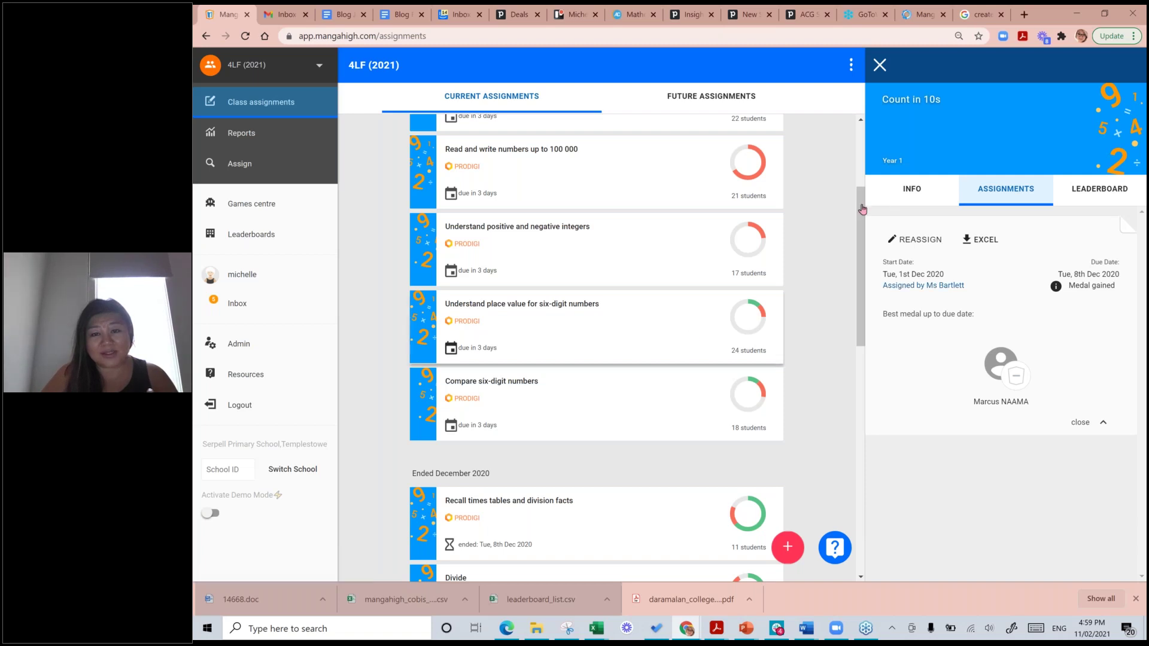
pyautogui.click(680, 333)
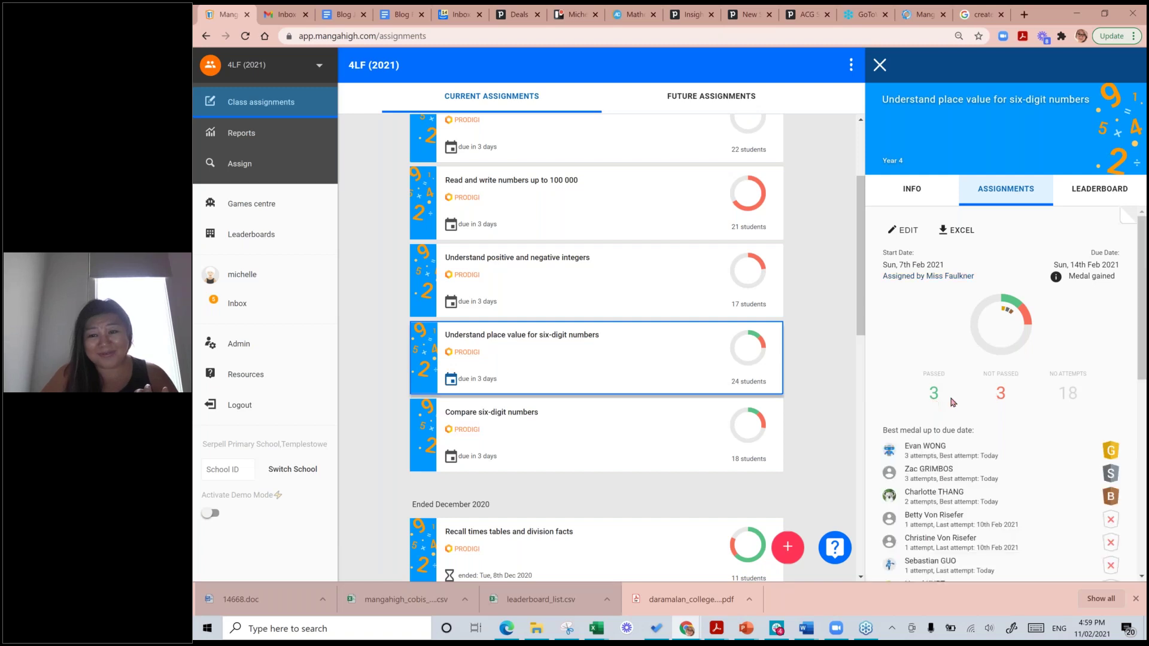
pyautogui.scroll(-2, 951, 401)
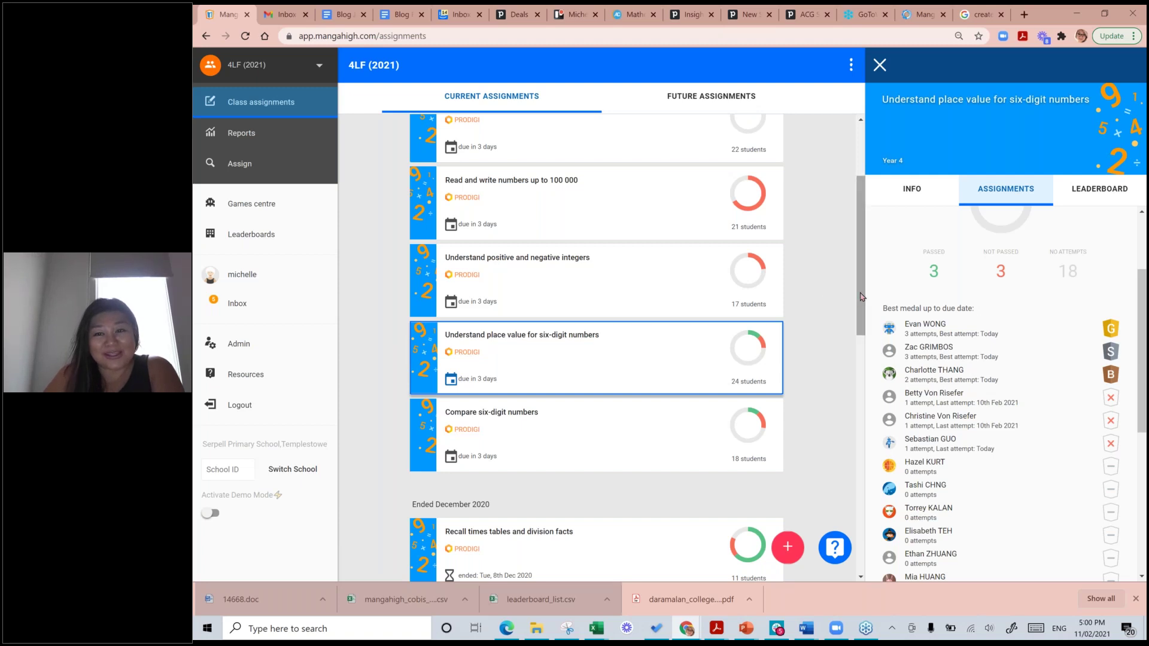
# Return to the start of the current assignments, and preview "Understand place value for six-digit numbers" in Prodigi from its info, closing it unplayed
pyautogui.scroll(3, 859, 244)
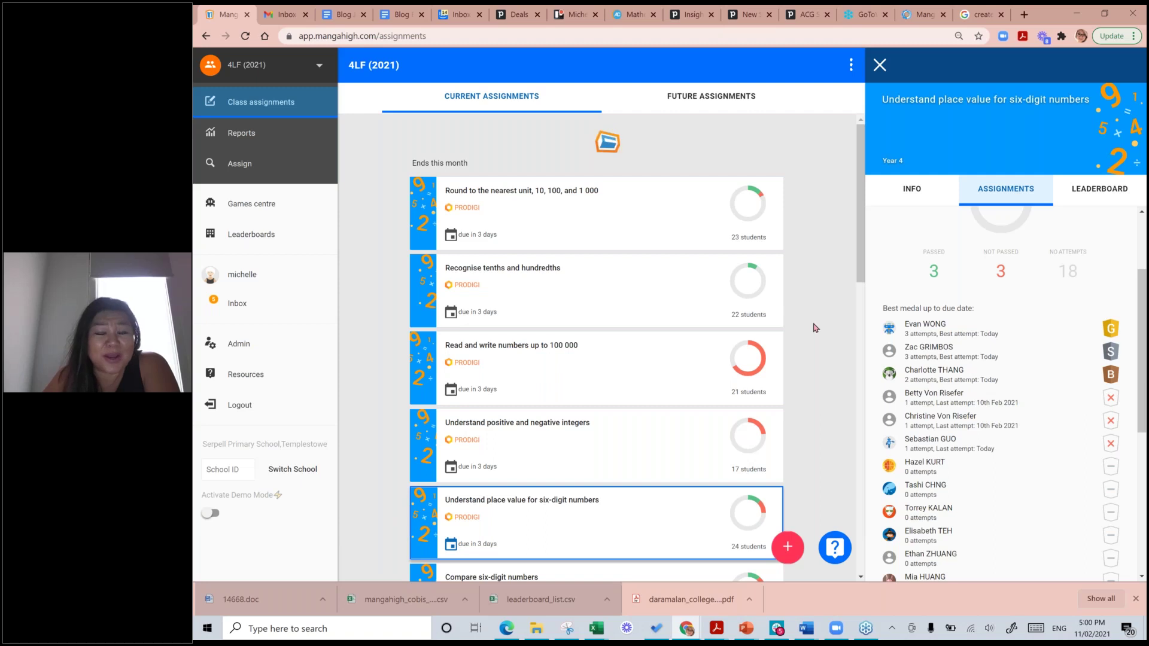
pyautogui.scroll(1, 813, 328)
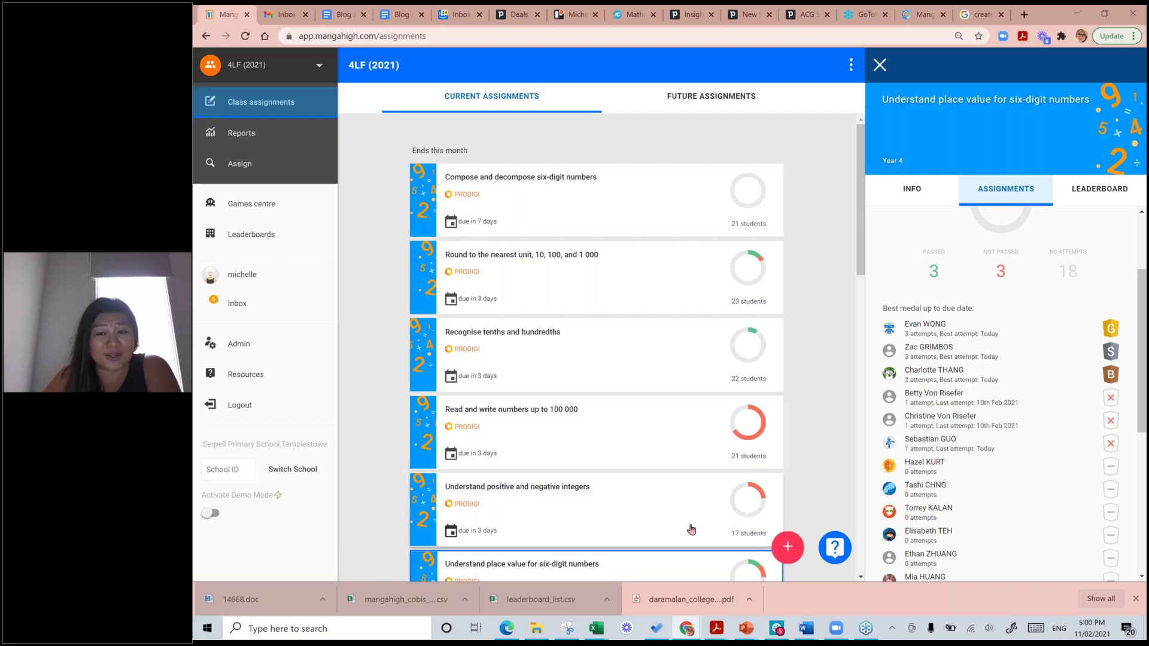
pyautogui.click(913, 192)
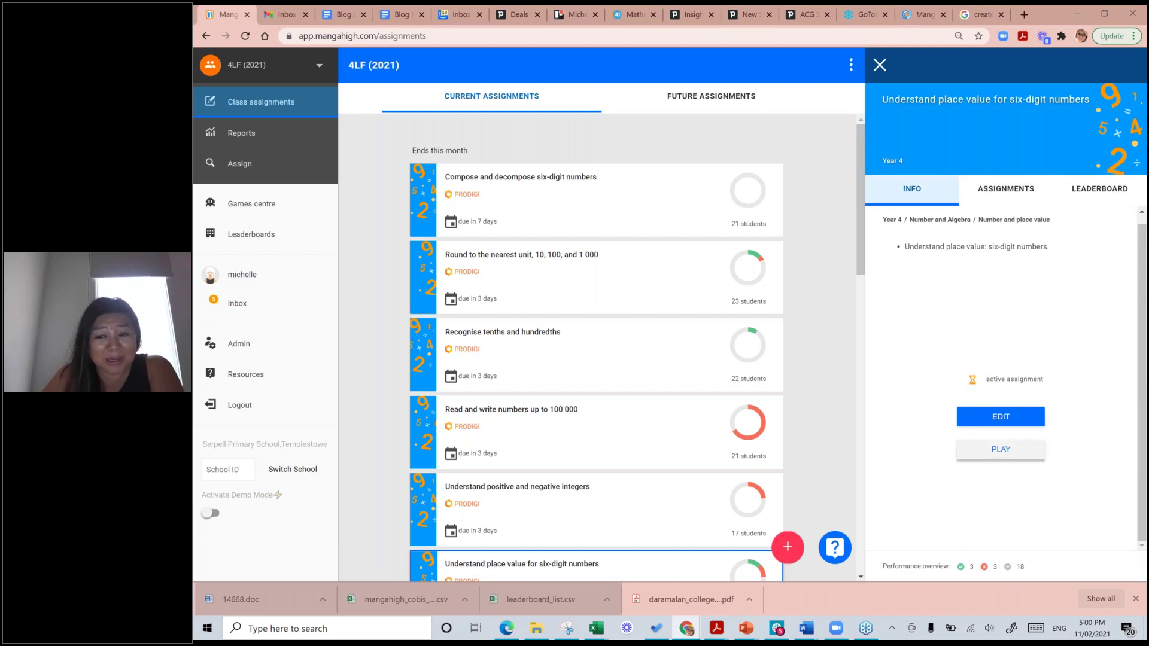
pyautogui.click(1000, 450)
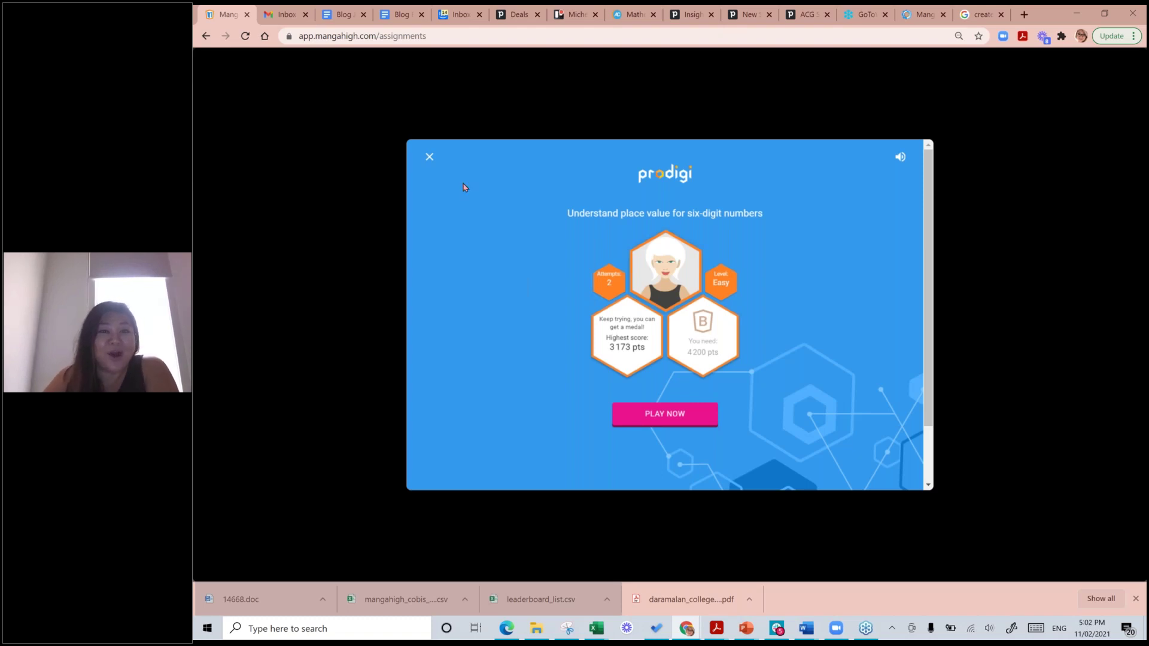
pyautogui.click(429, 158)
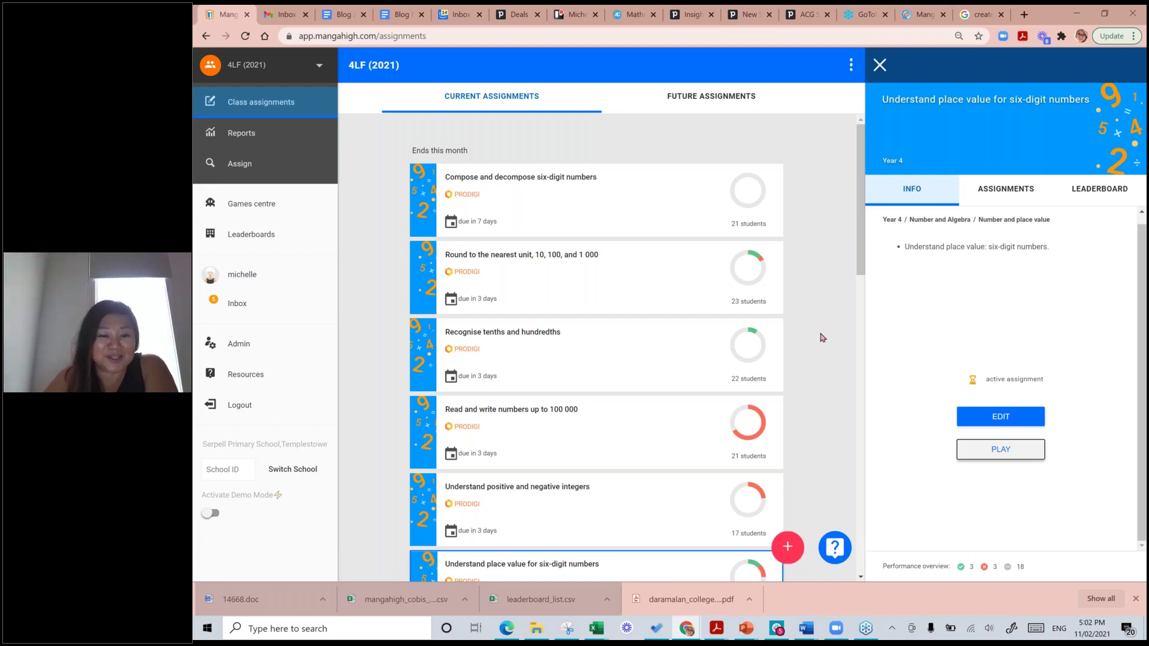
# Look through the current and ended assignments, and switch to the "Introduction to Mangahigh - teacher orientation" presentation in PowerPoint
pyautogui.scroll(-4, 822, 338)
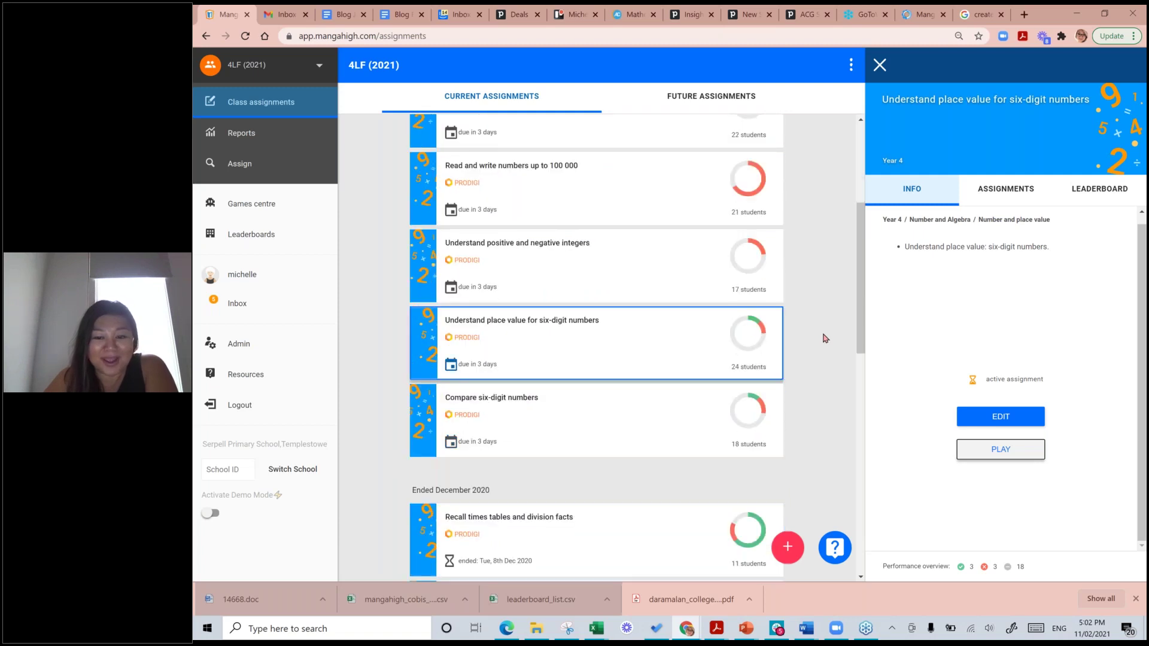
pyautogui.scroll(-2, 823, 338)
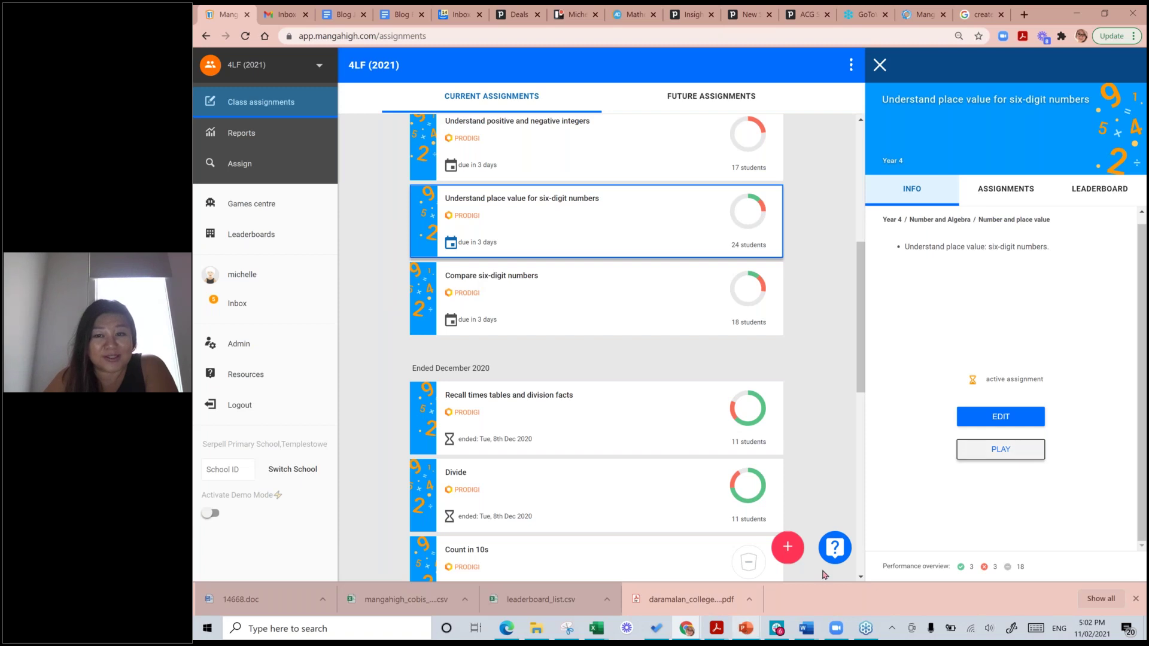
pyautogui.moveTo(745, 627)
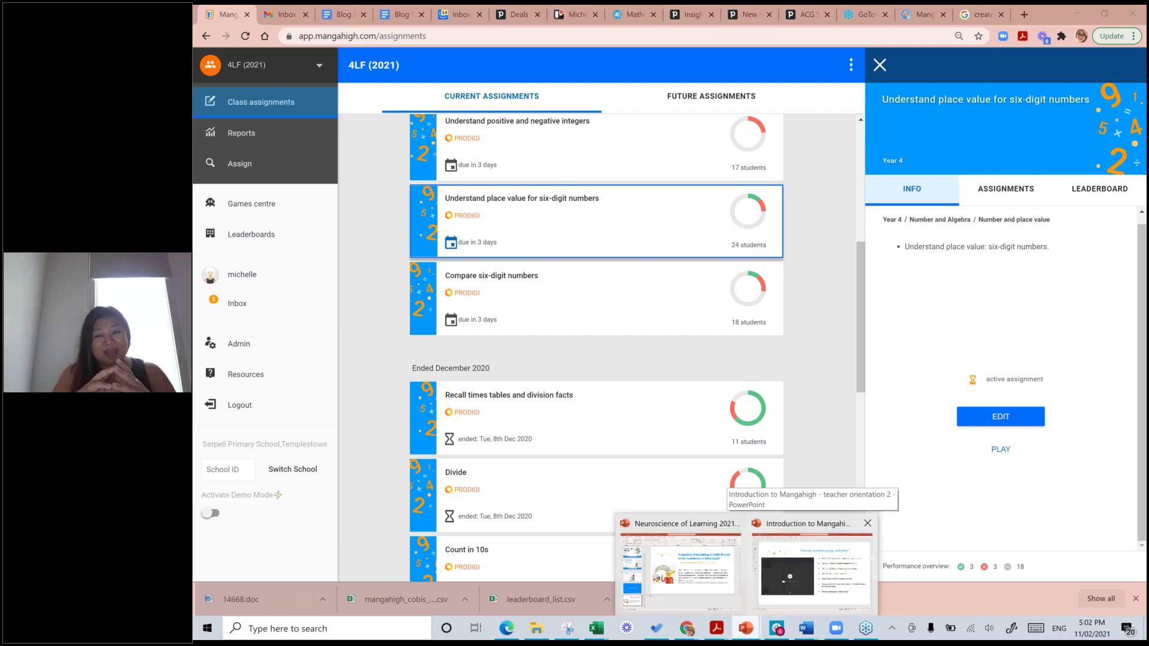
pyautogui.click(802, 569)
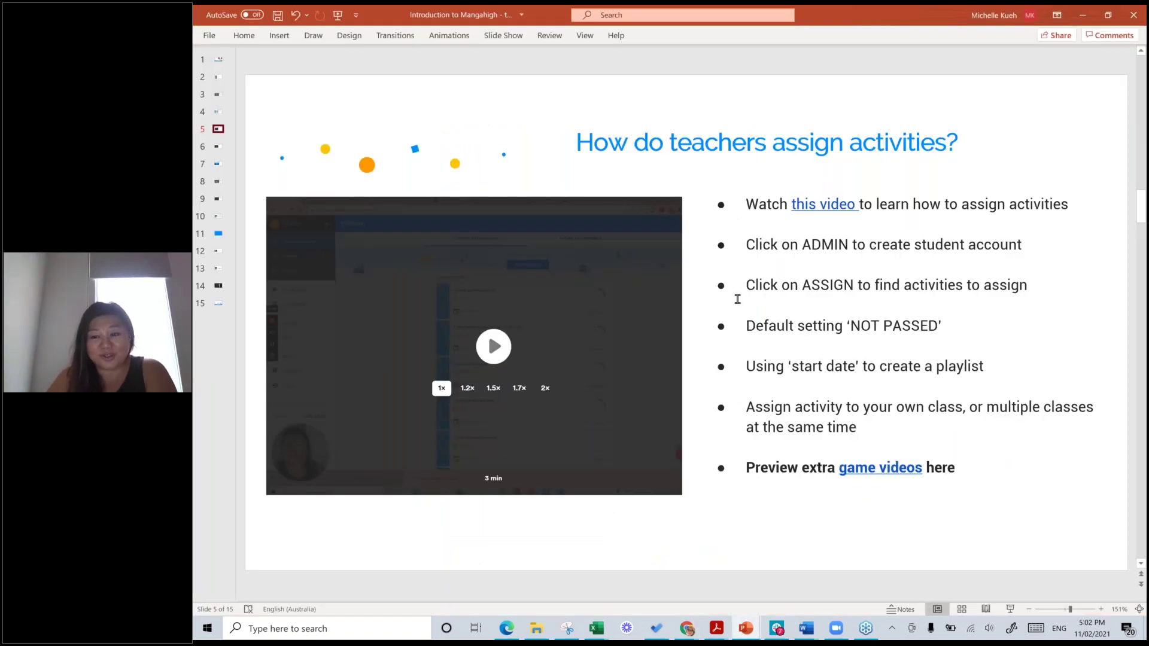
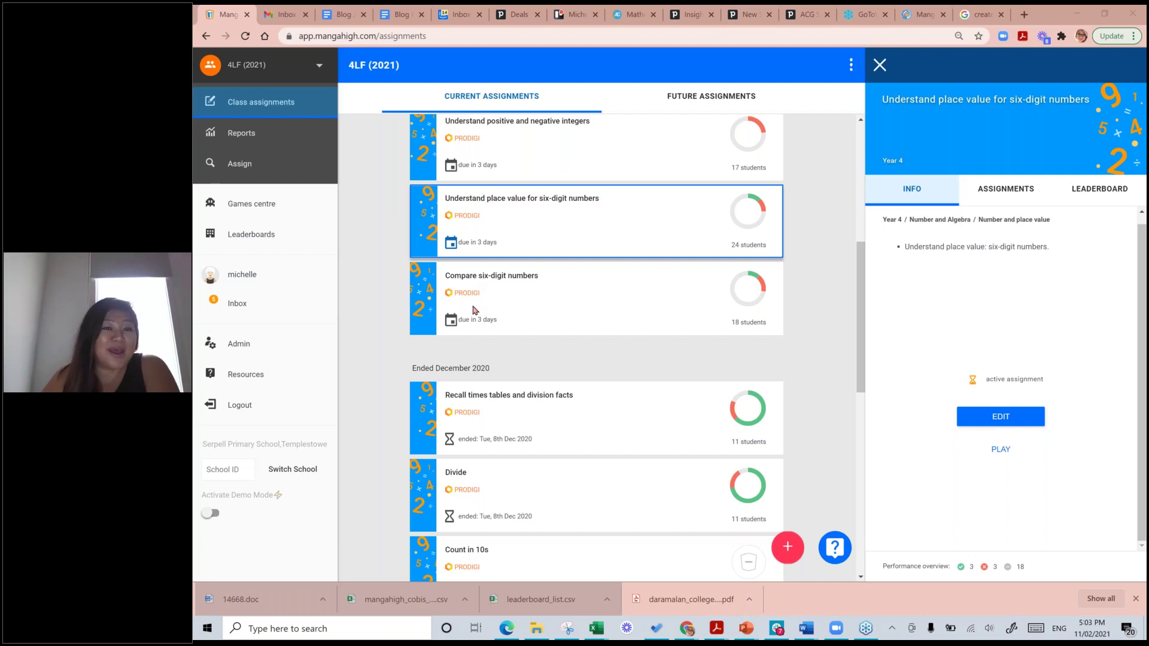
# Open the school's class list in Mangahigh's administration area and toggle the School Invite Link for student self-registration
pyautogui.click(239, 352)
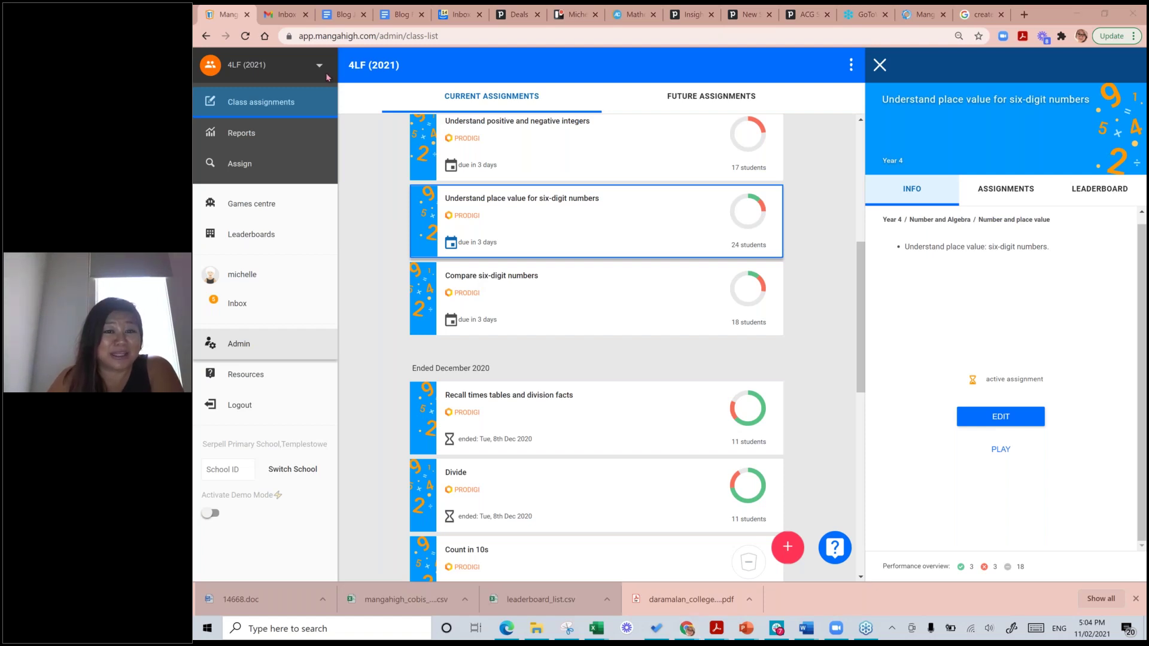
pyautogui.click(318, 119)
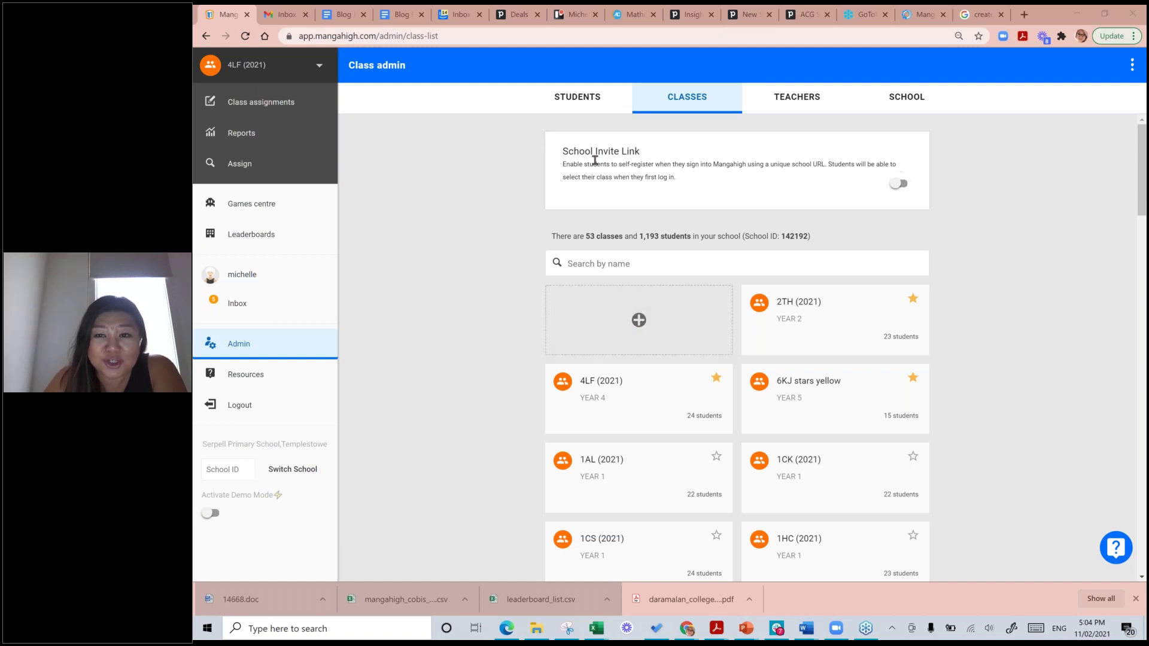
pyautogui.click(899, 186)
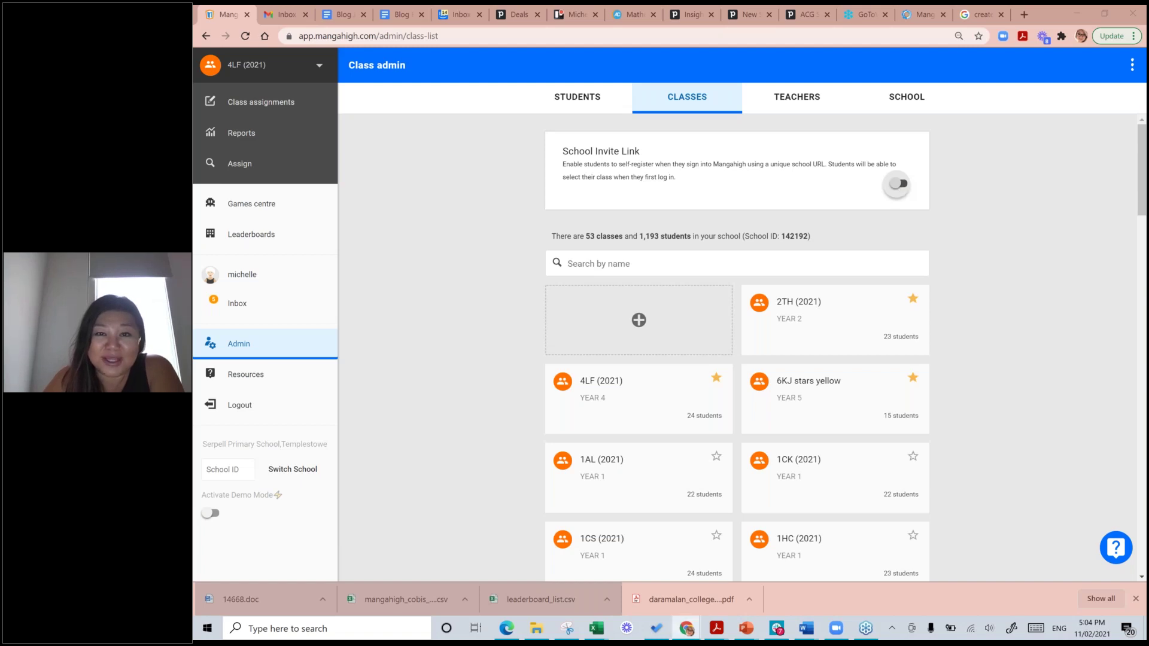
# Enable the School Invite Link, and start a new class named "2TH (1) (2021)"
pyautogui.click(903, 186)
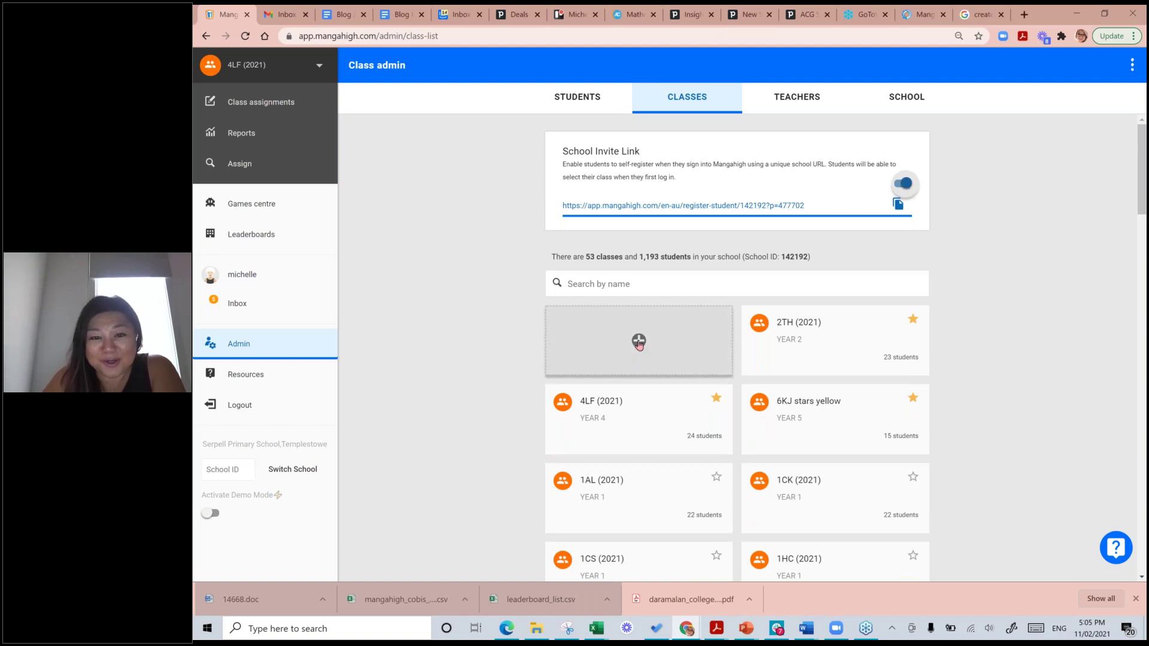
pyautogui.click(639, 342)
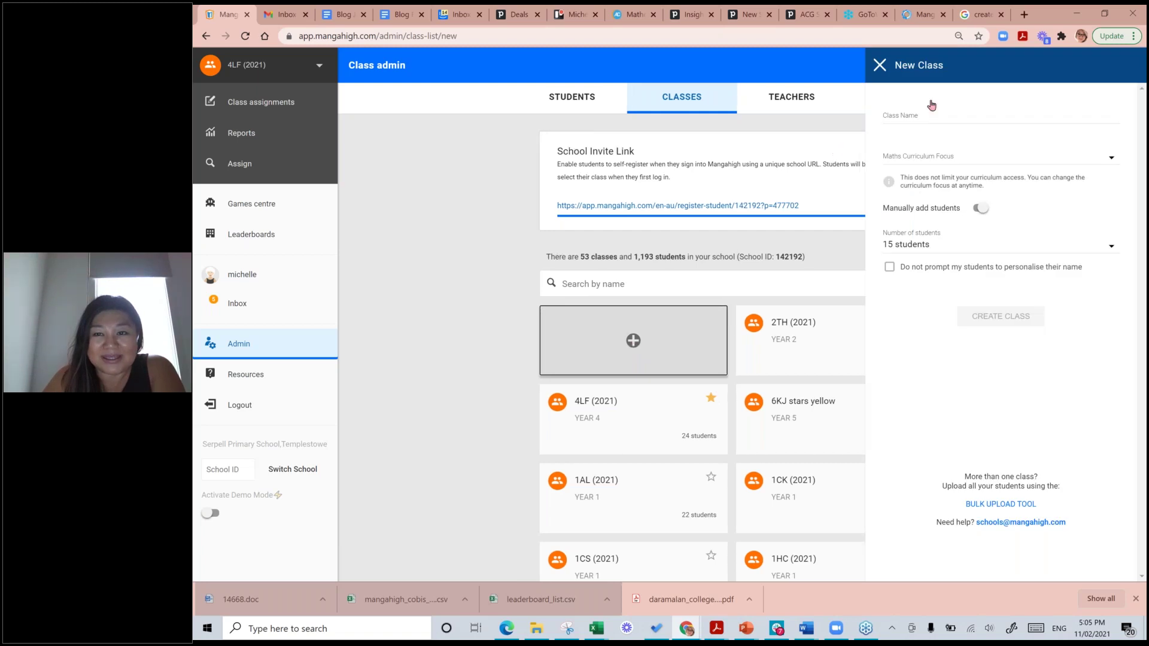
pyautogui.click(1000, 115)
pyautogui.write('2TH')
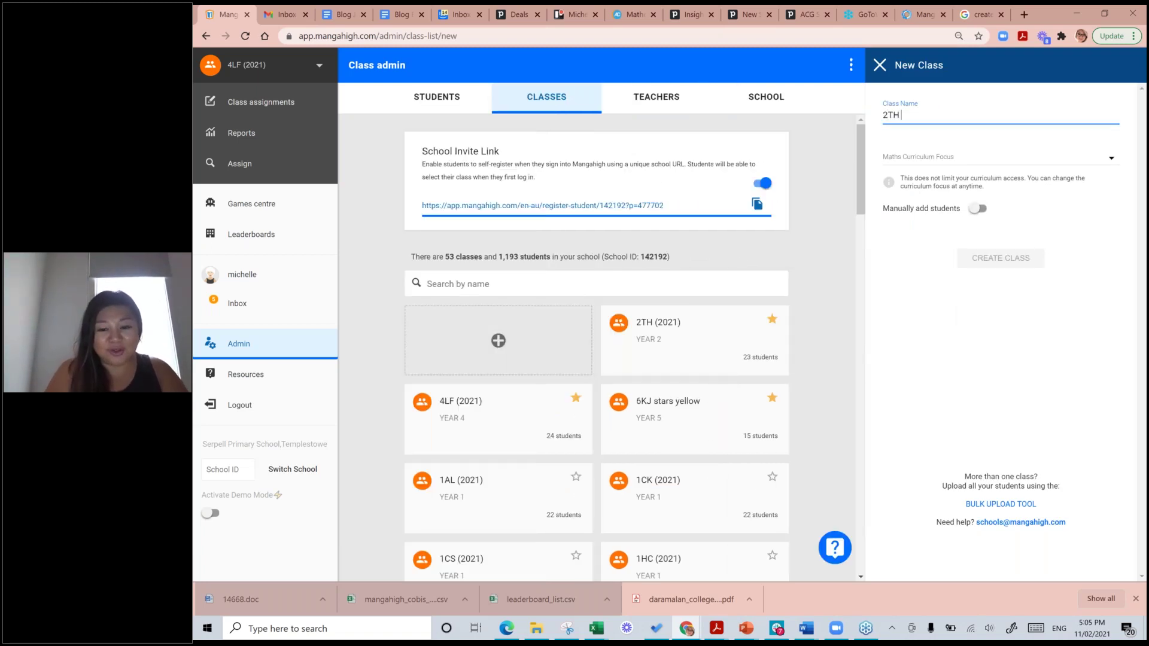
pyautogui.write(' (1)')
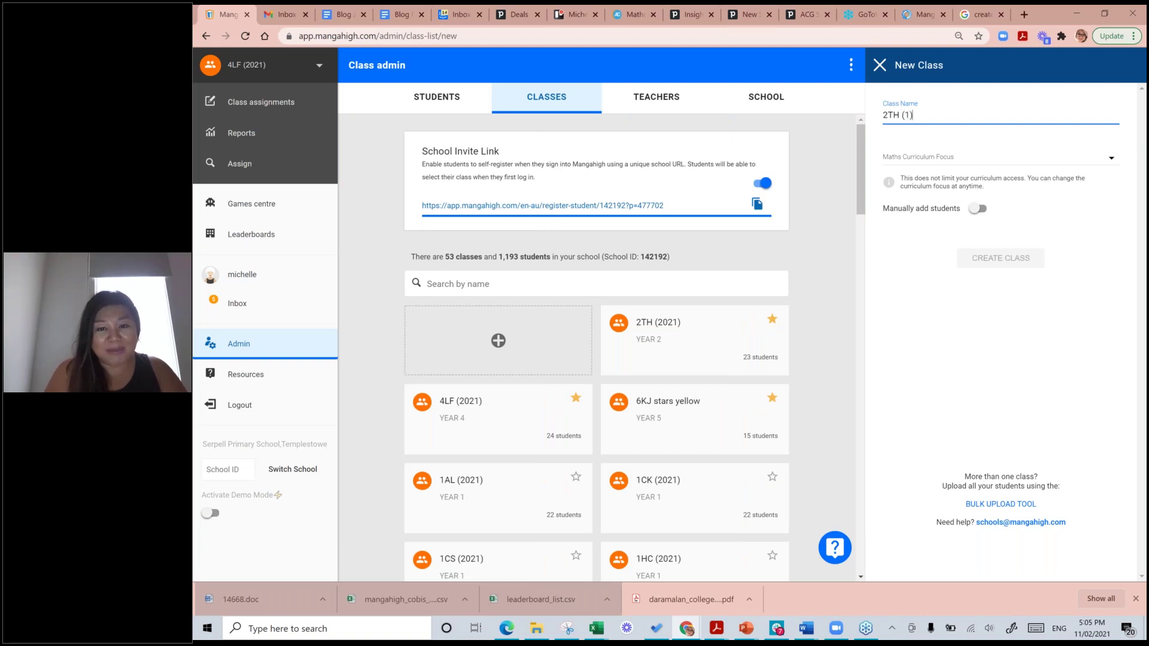
pyautogui.write(' (2021)')
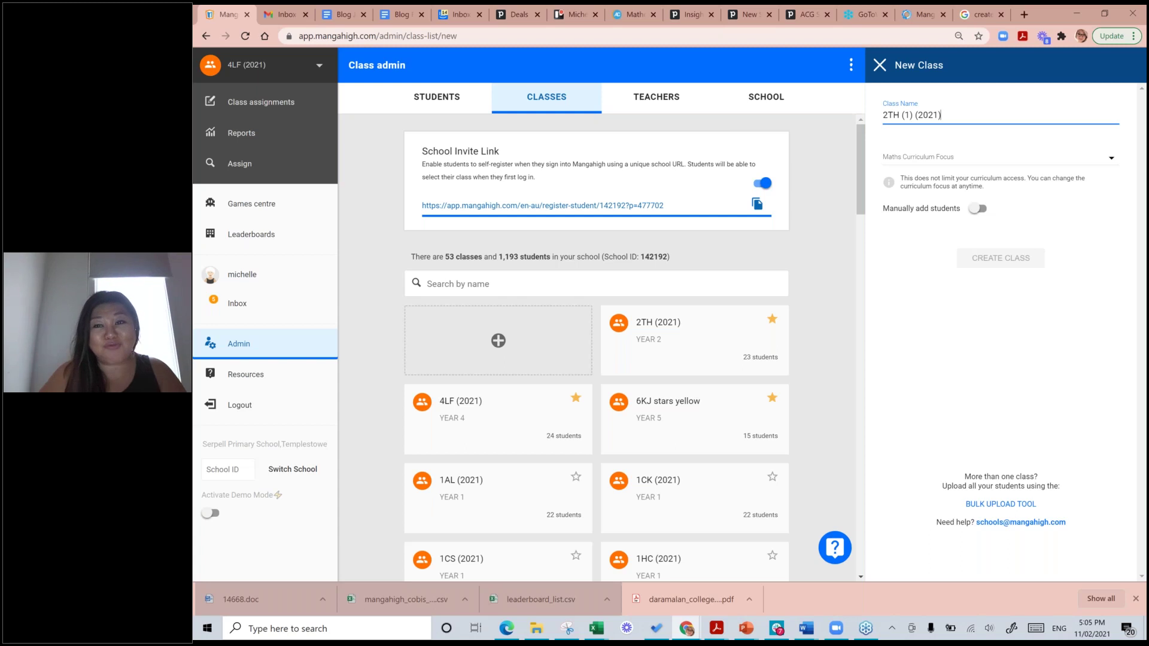
# Set the new class's Maths Curriculum Focus to Year 1 and create the class without manually adding students
pyautogui.click(903, 159)
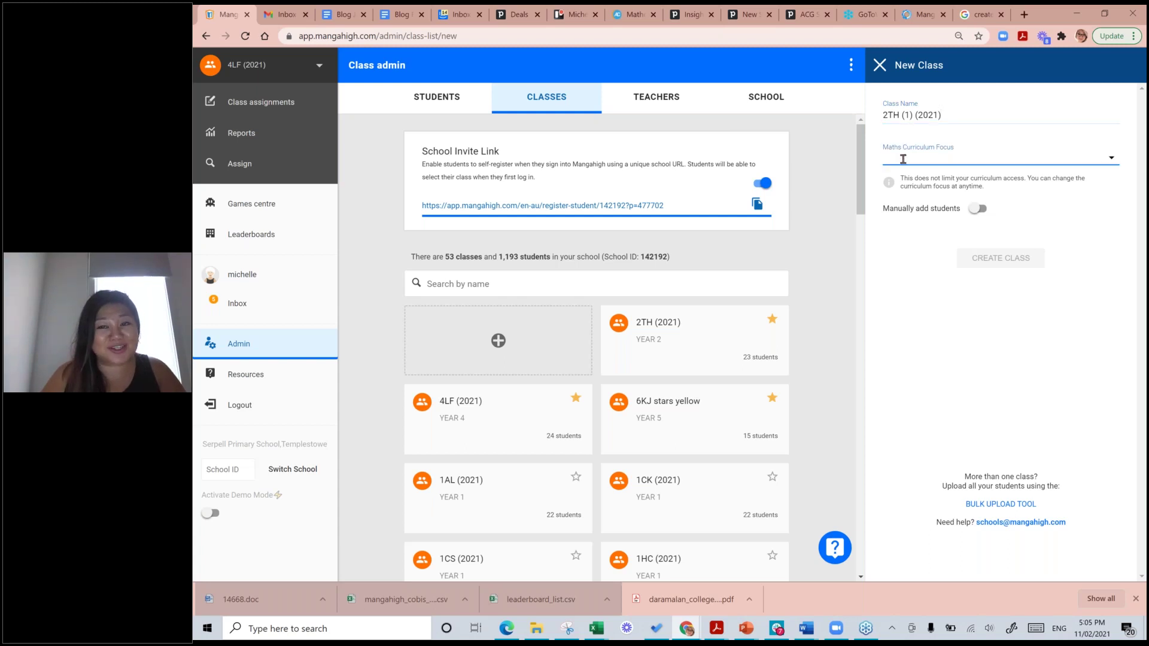
pyautogui.click(903, 159)
pyautogui.click(908, 107)
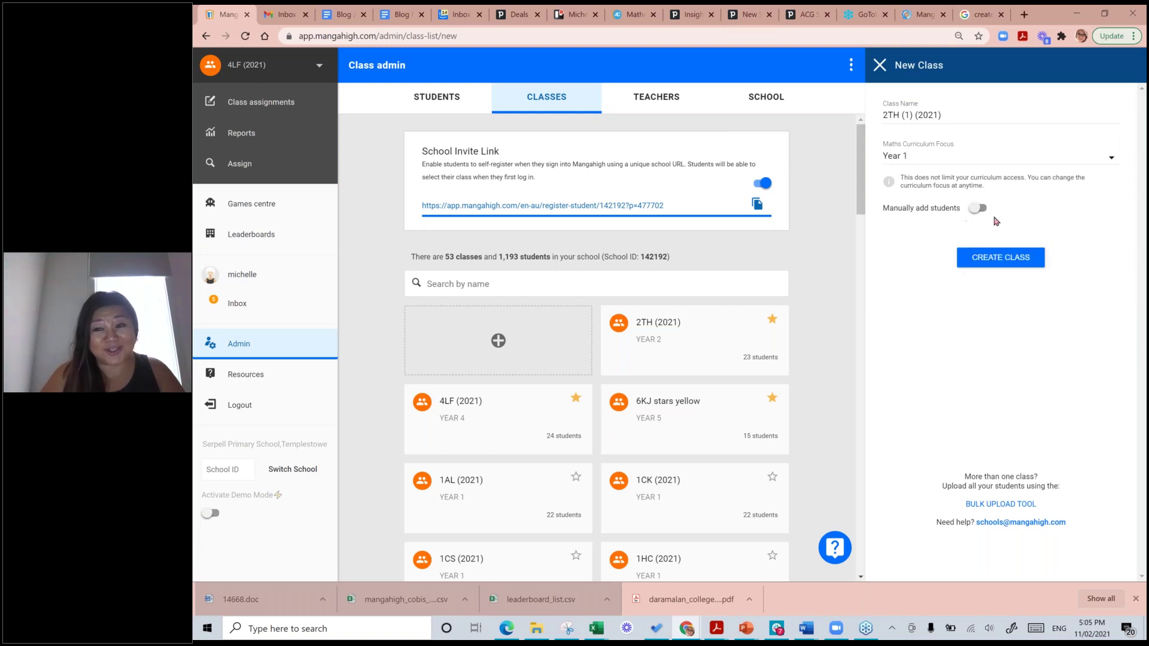
pyautogui.click(1000, 257)
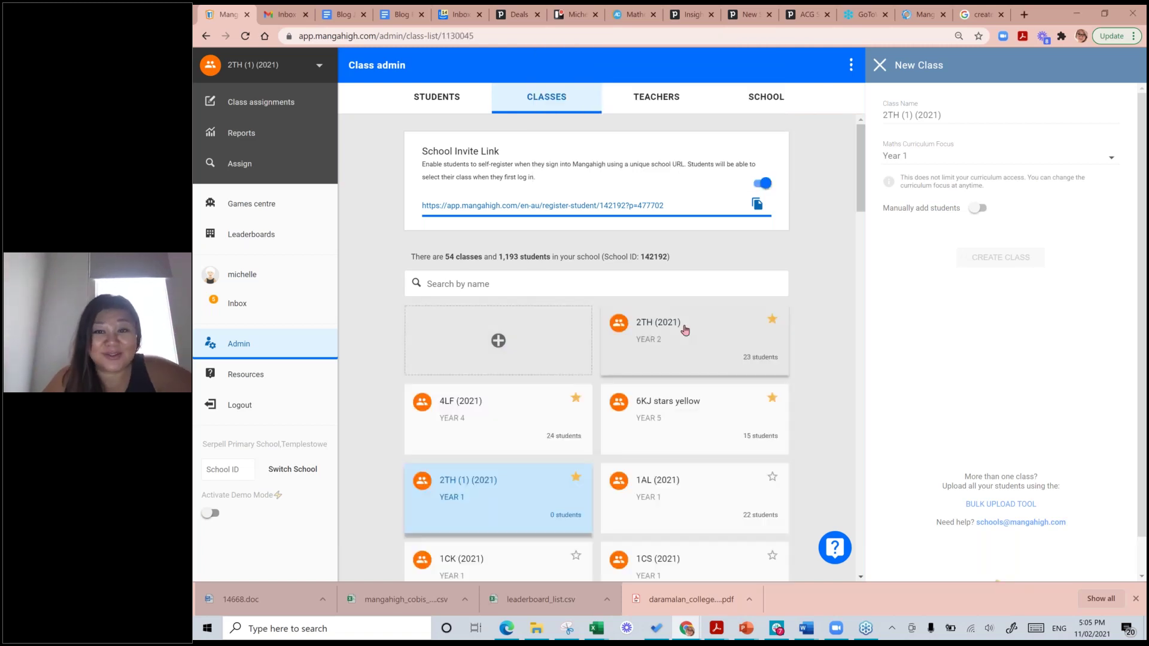
# Look through the school's class list and open the 2TH (2021) class to view its student accounts
pyautogui.scroll(-10, 685, 331)
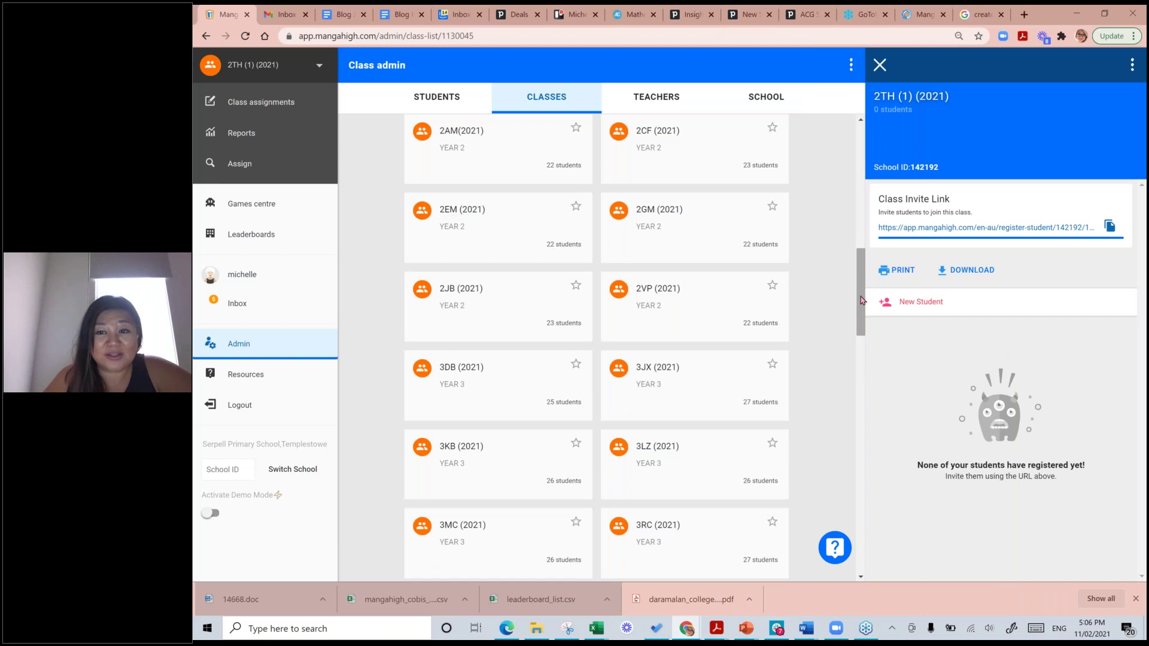
pyautogui.moveTo(862, 300); pyautogui.dragTo(862, 174)
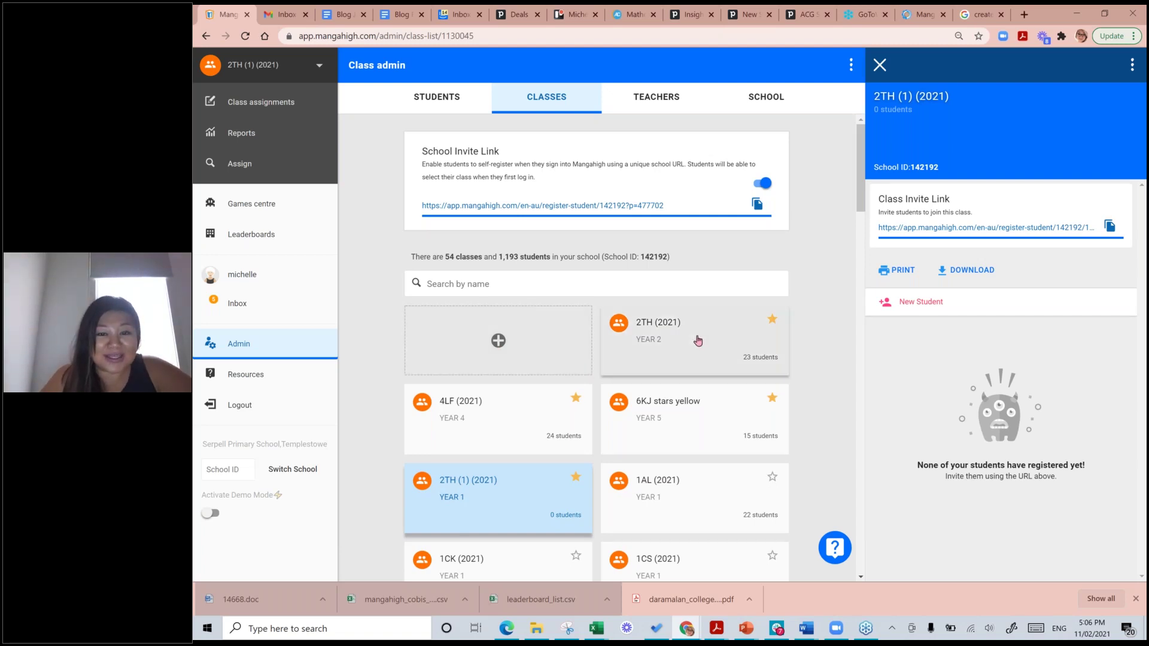
pyautogui.scroll(-5, 694, 335)
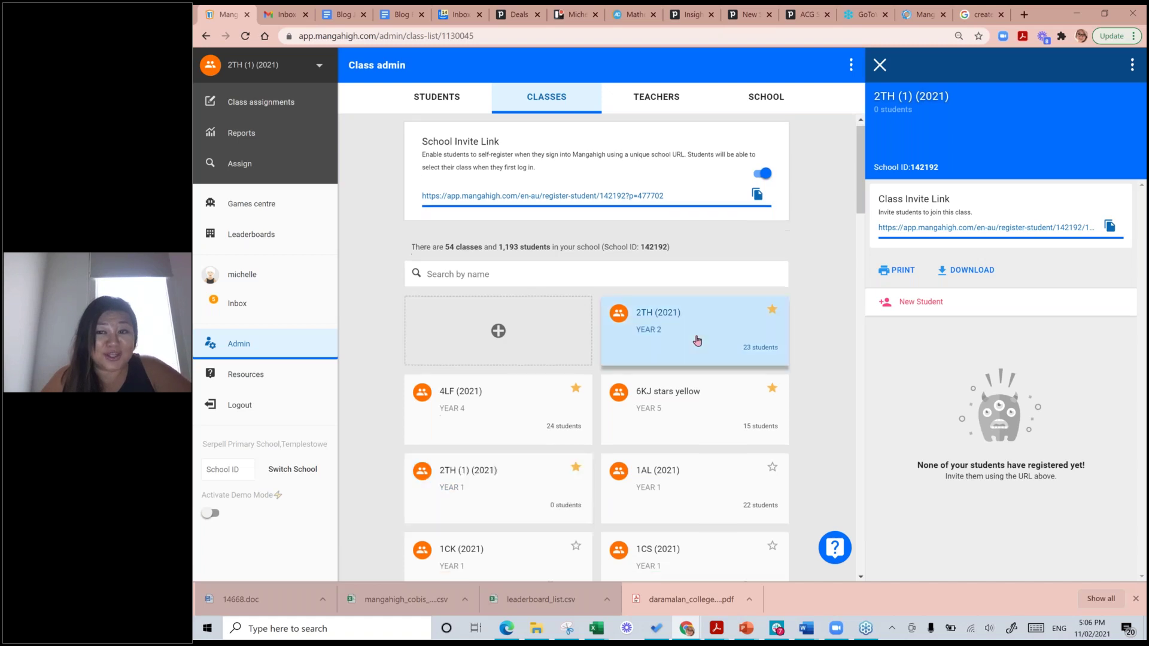
pyautogui.scroll(-3, 649, 153)
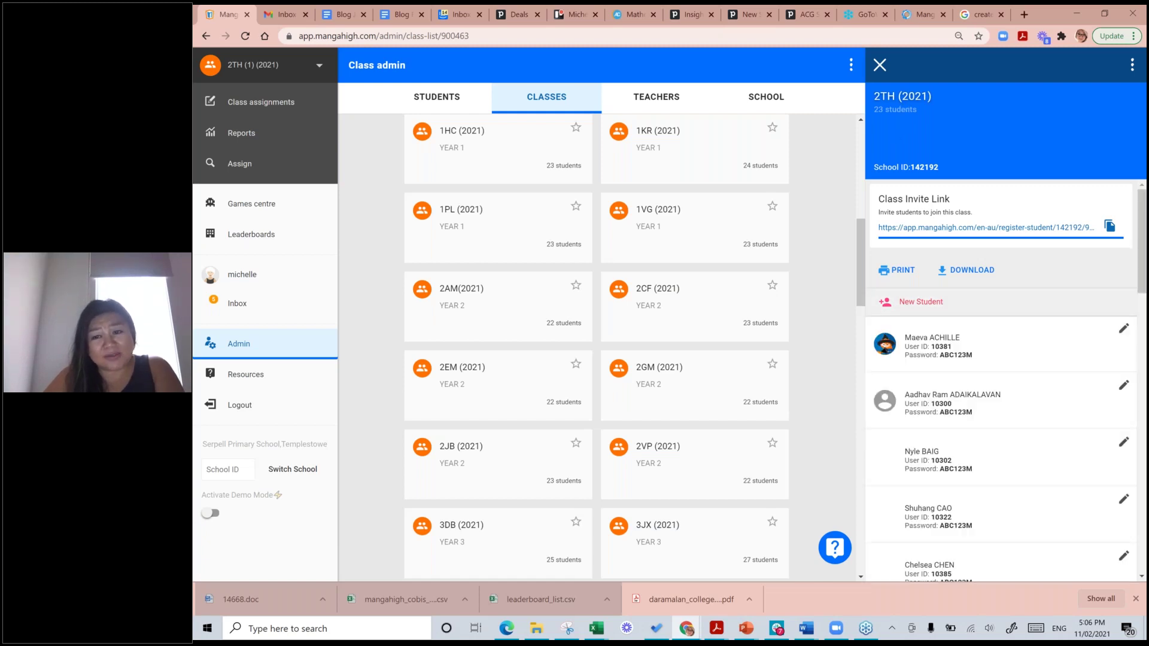
# Edit the first student in 2TH (2021) to also belong to class 2TH (1) (2021), and save the account
pyautogui.click(1123, 331)
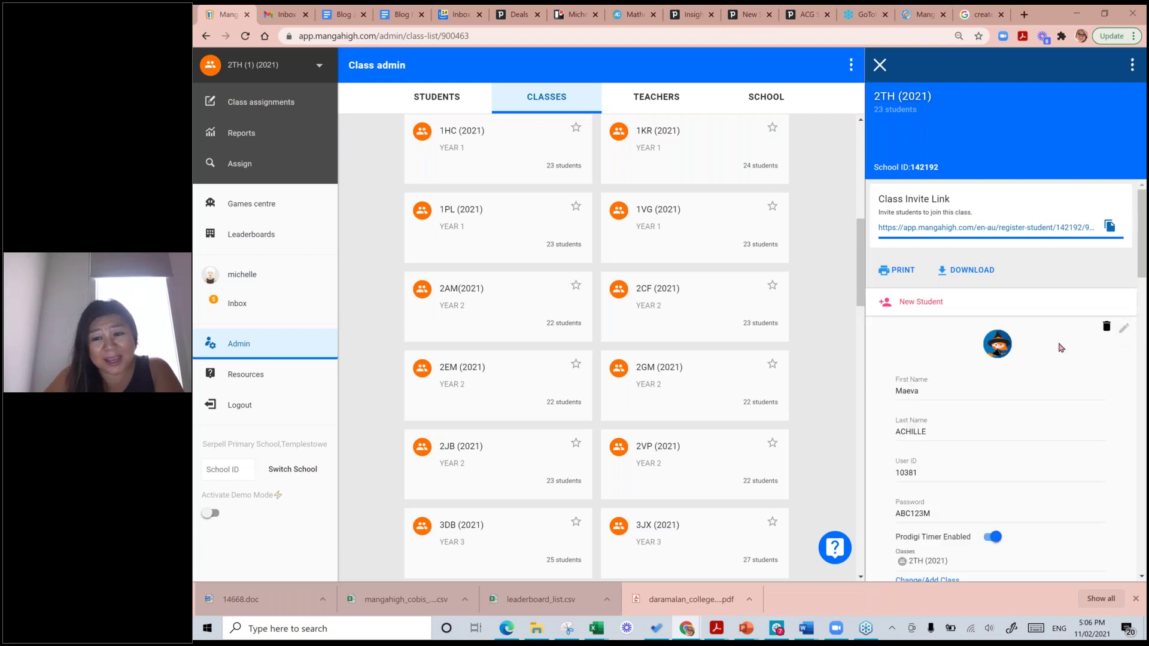
pyautogui.scroll(-2, 1005, 395)
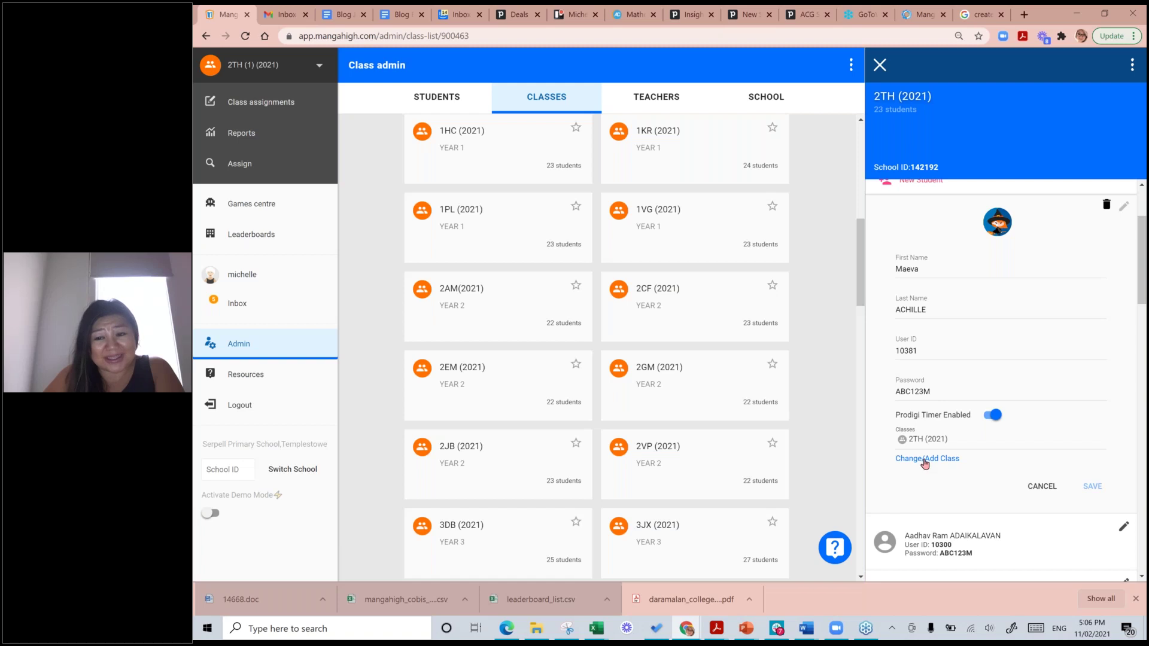
pyautogui.click(924, 459)
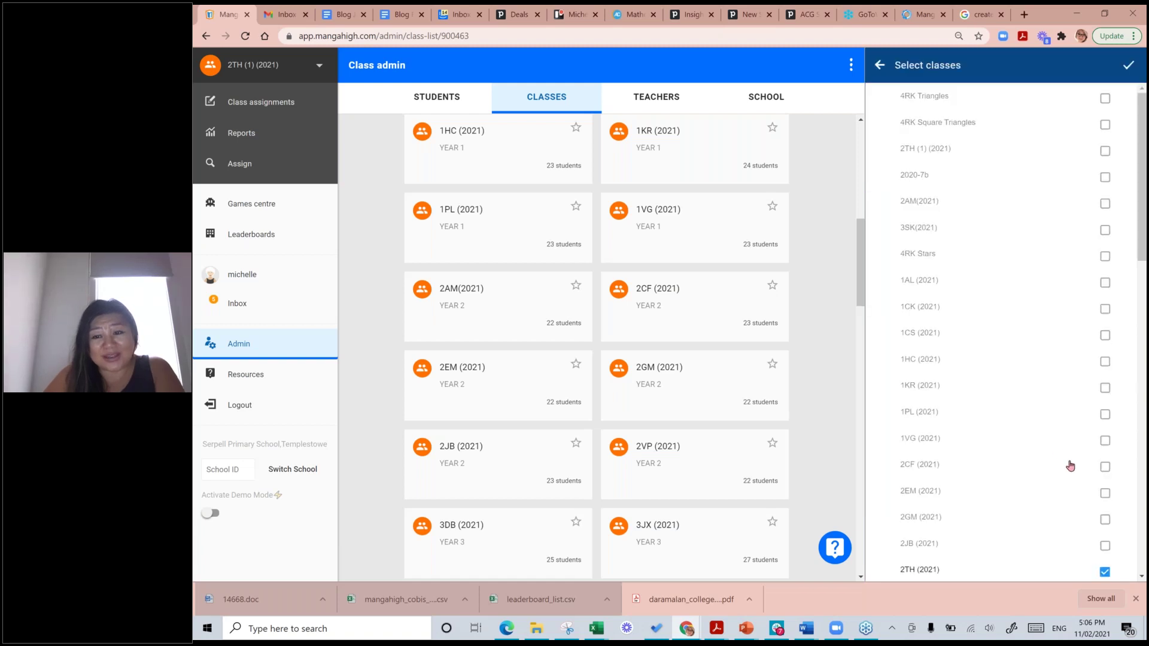
pyautogui.scroll(-3, 1089, 464)
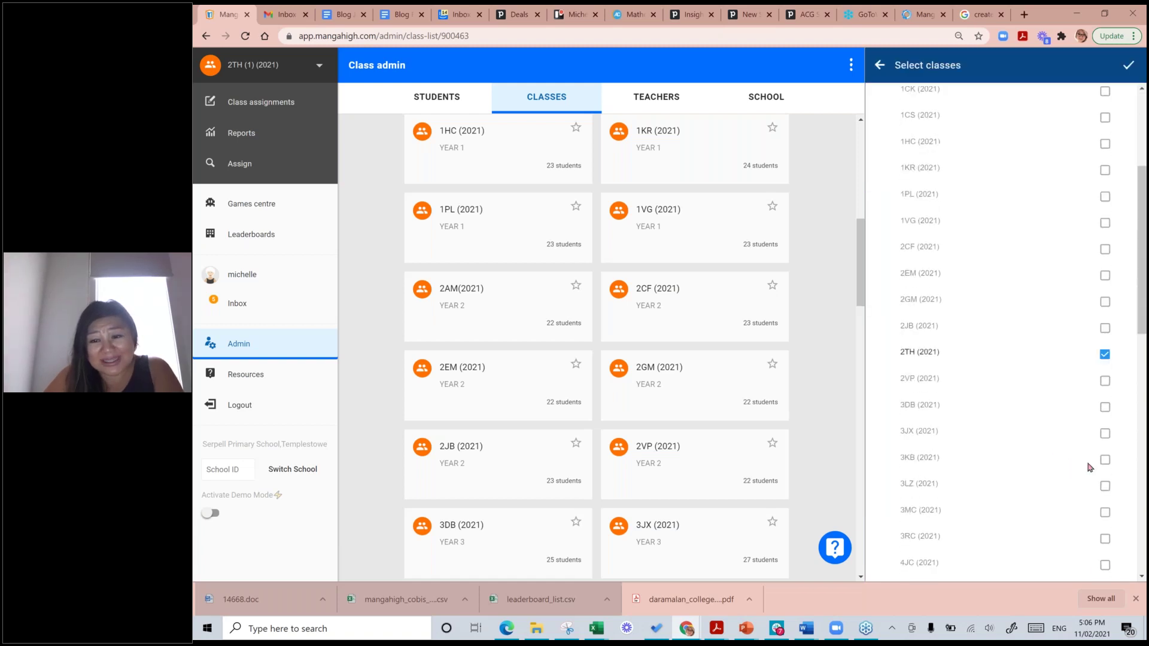
pyautogui.scroll(4, 1101, 339)
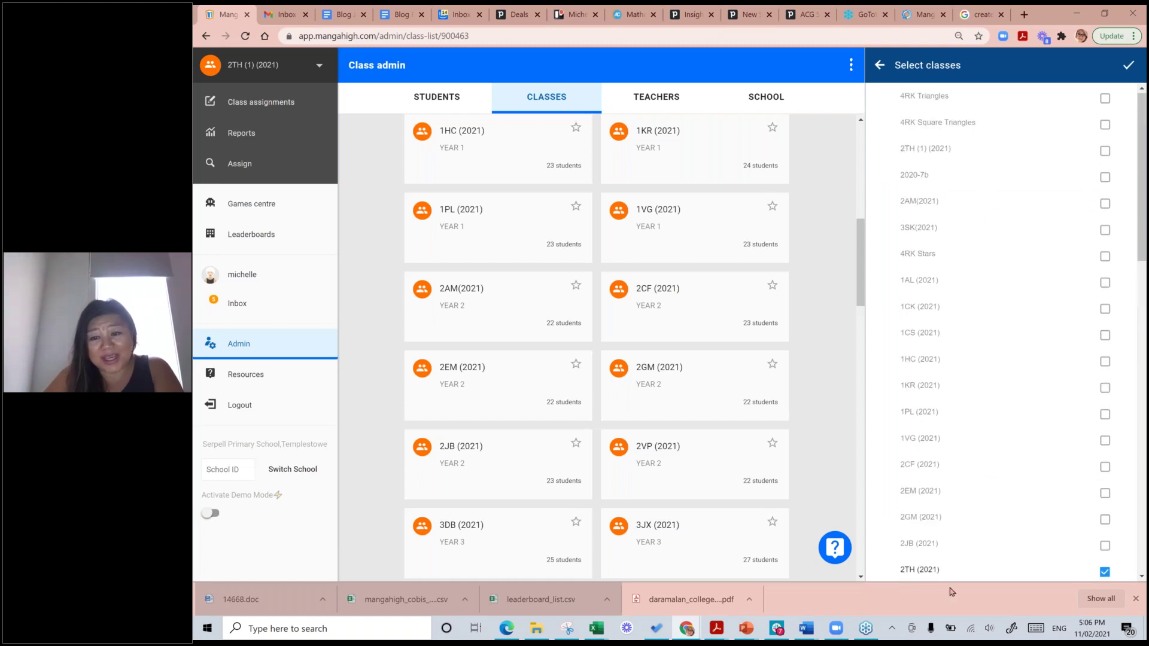
pyautogui.click(1105, 152)
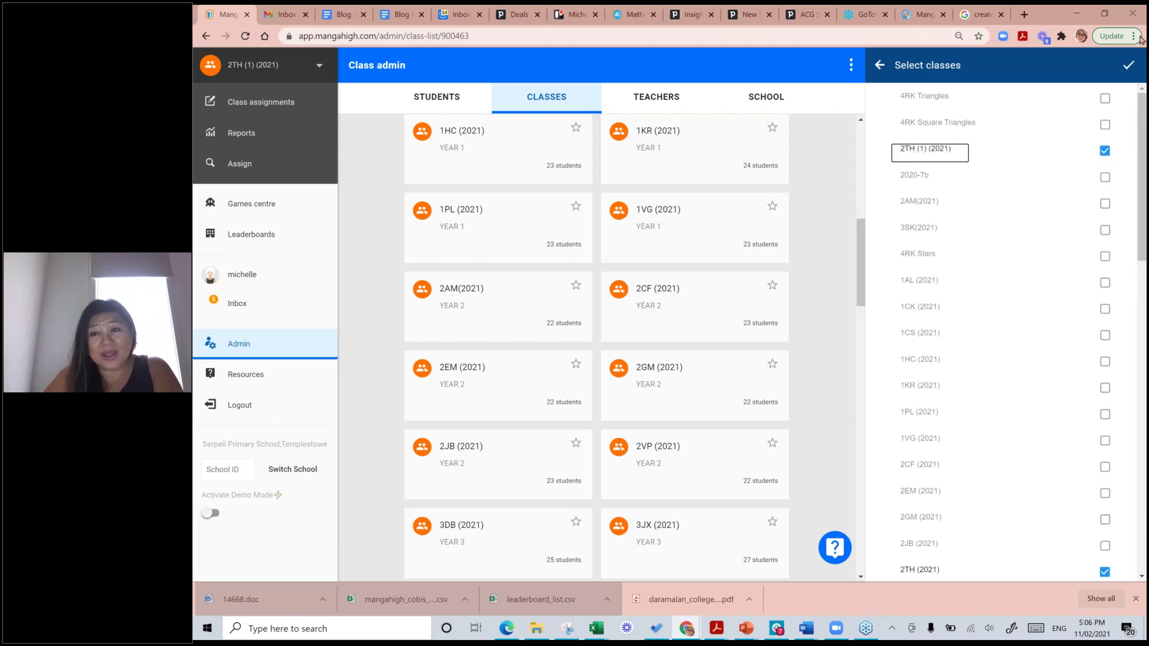
pyautogui.click(1129, 67)
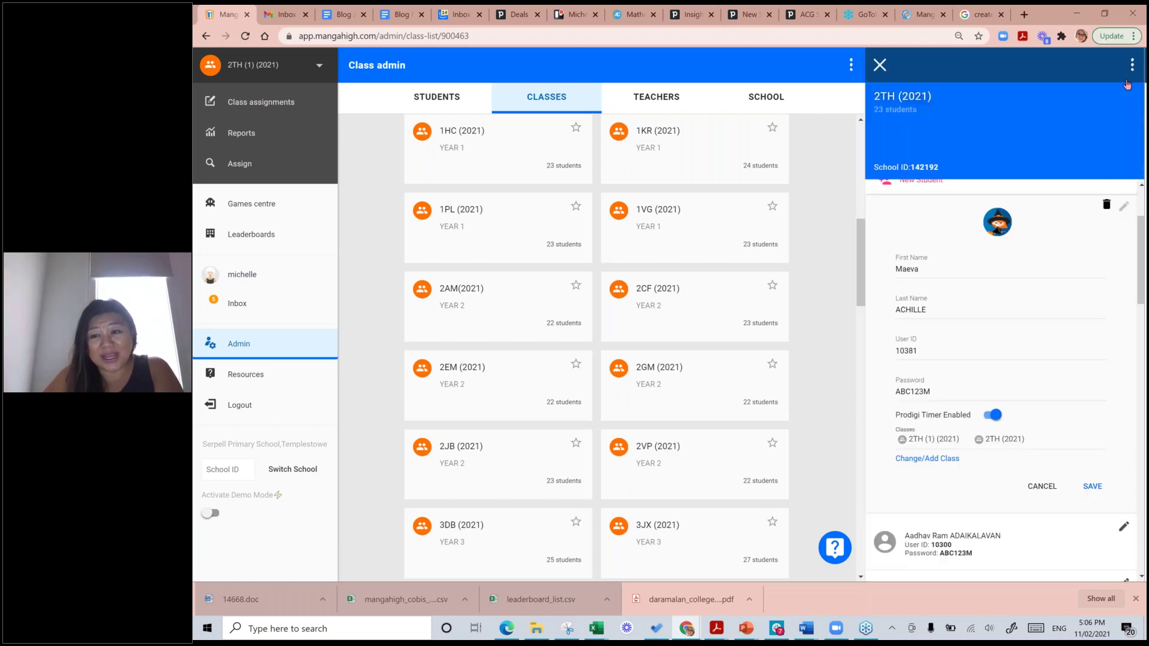
pyautogui.click(1098, 487)
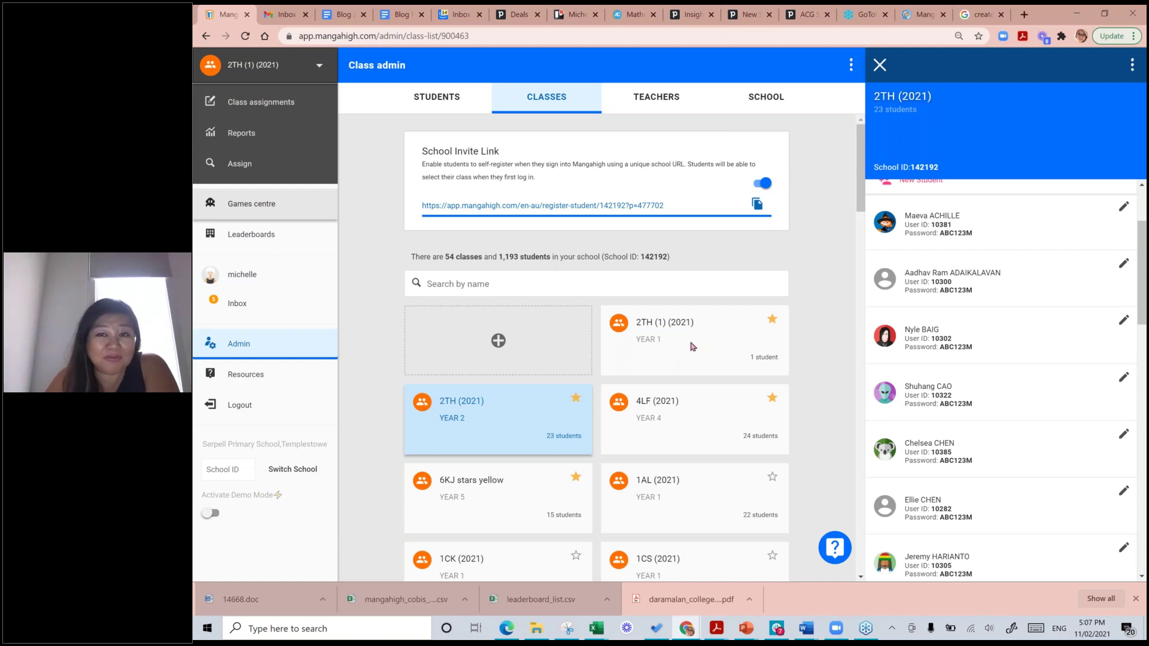
# Open the 2TH (1) (2021) class to check its student list, and delete the class
pyautogui.scroll(-8, 694, 350)
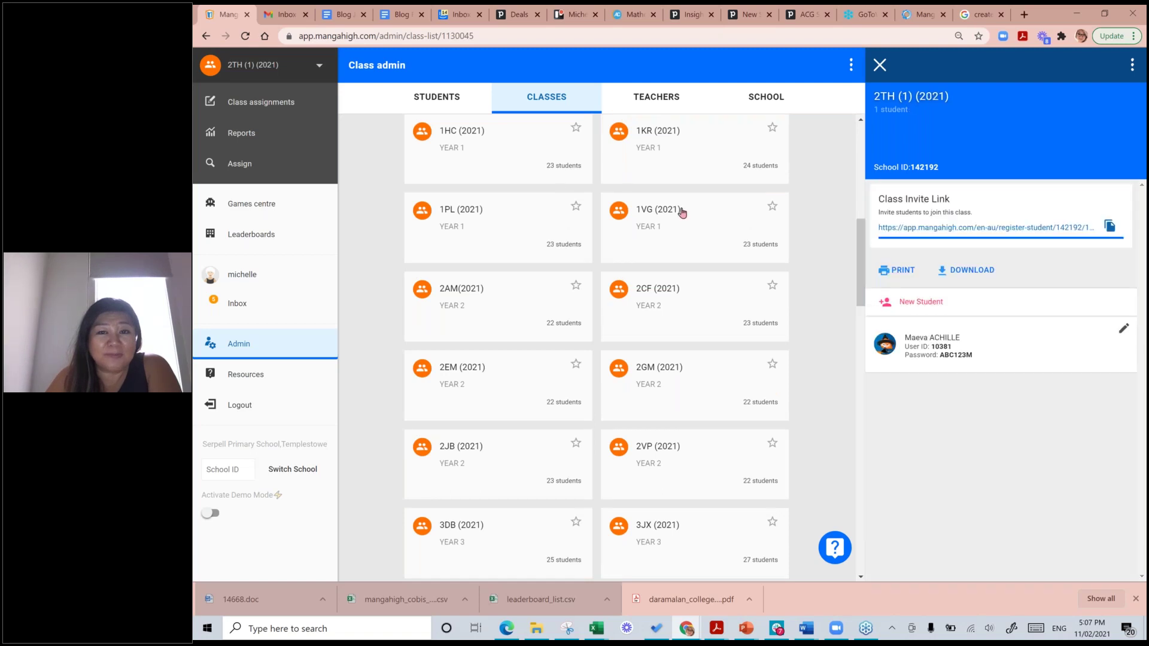
pyautogui.scroll(1, 682, 212)
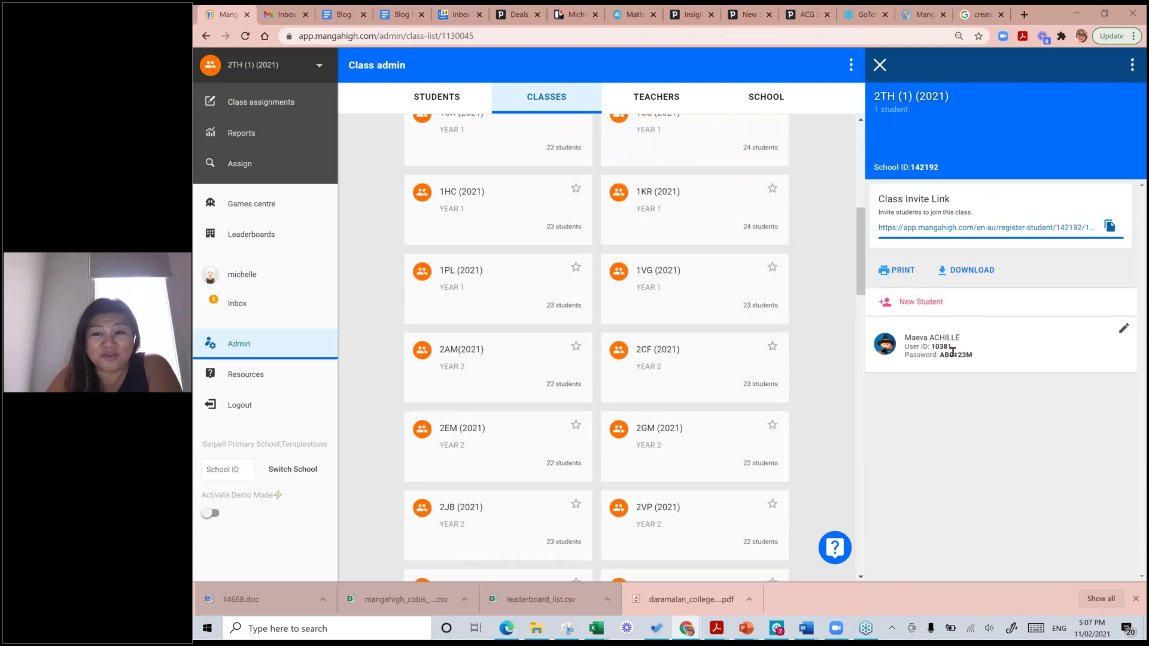
pyautogui.click(1131, 65)
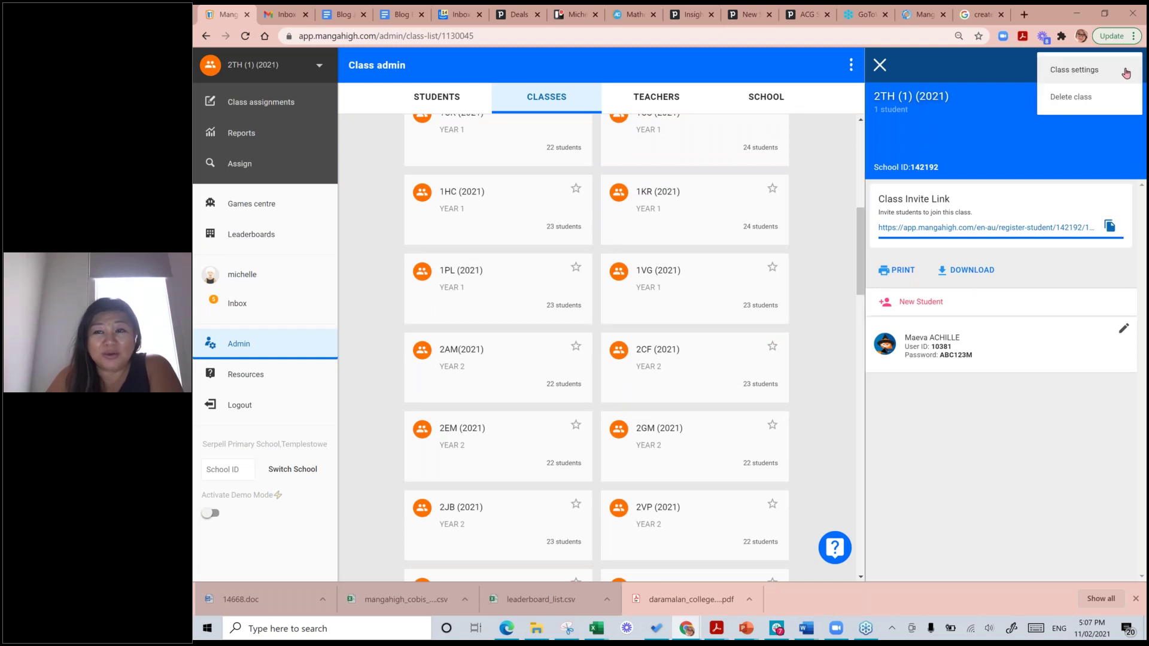
pyautogui.click(1079, 103)
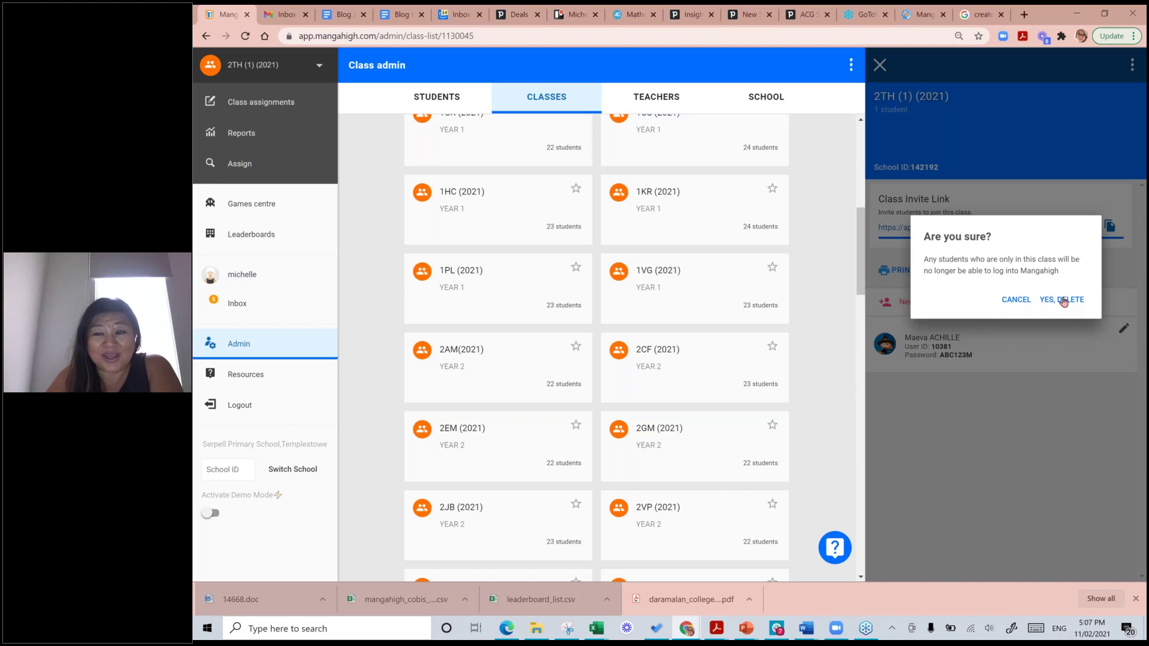
pyautogui.click(1064, 301)
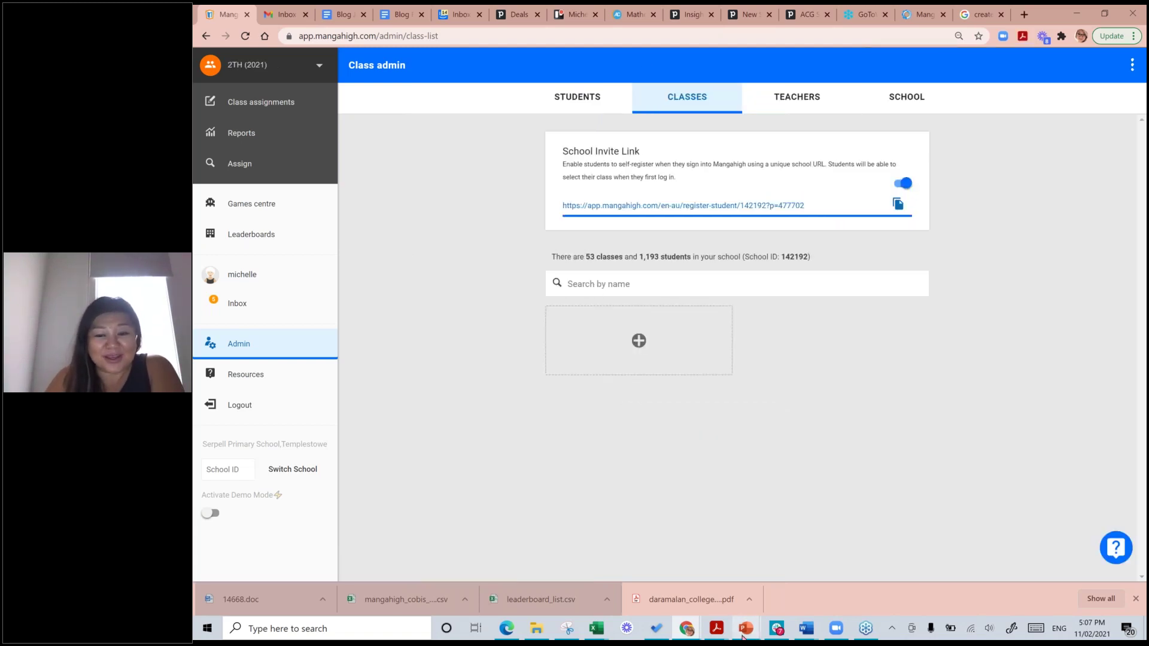
# Switch to the "Introduction to Mangahigh" presentation in PowerPoint
pyautogui.click(743, 636)
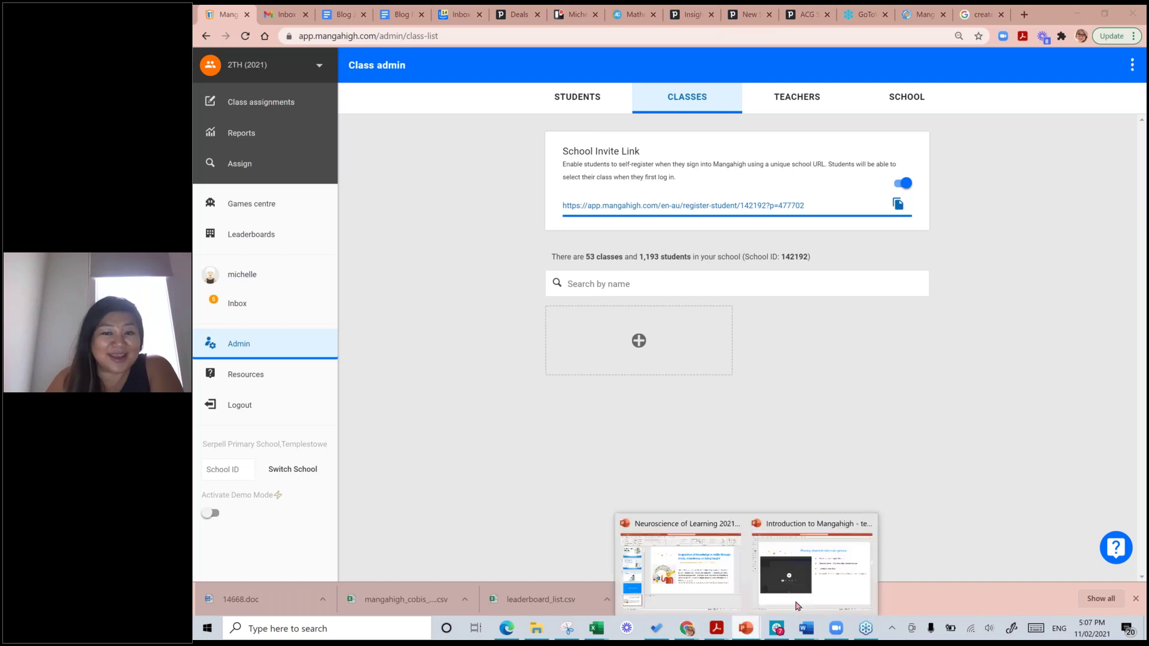